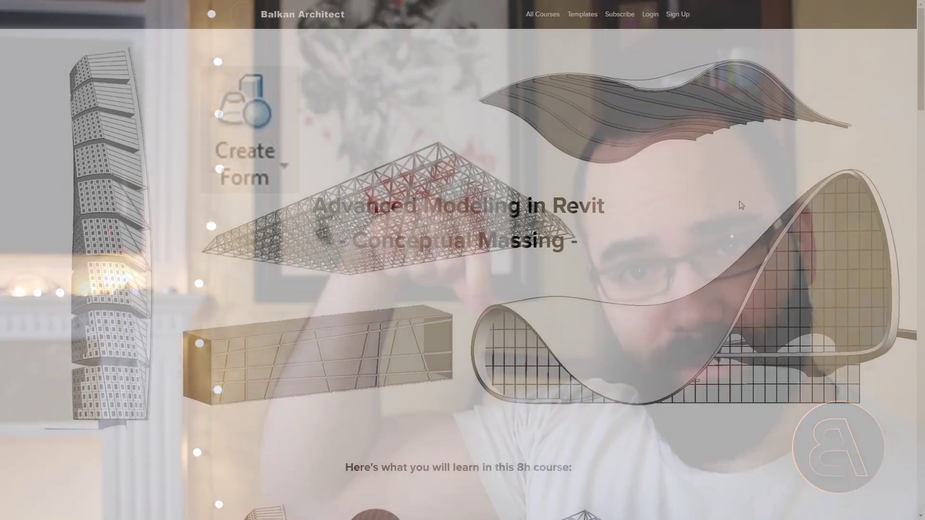
Look through the Conceptual Massing course page, from the introduction down to the example curriculum.
{"action": "scroll", "coordinate": [742, 230], "scroll_direction": "down", "scroll_amount": 3}
{"action": "scroll", "coordinate": [743, 230], "scroll_direction": "down", "scroll_amount": 5}
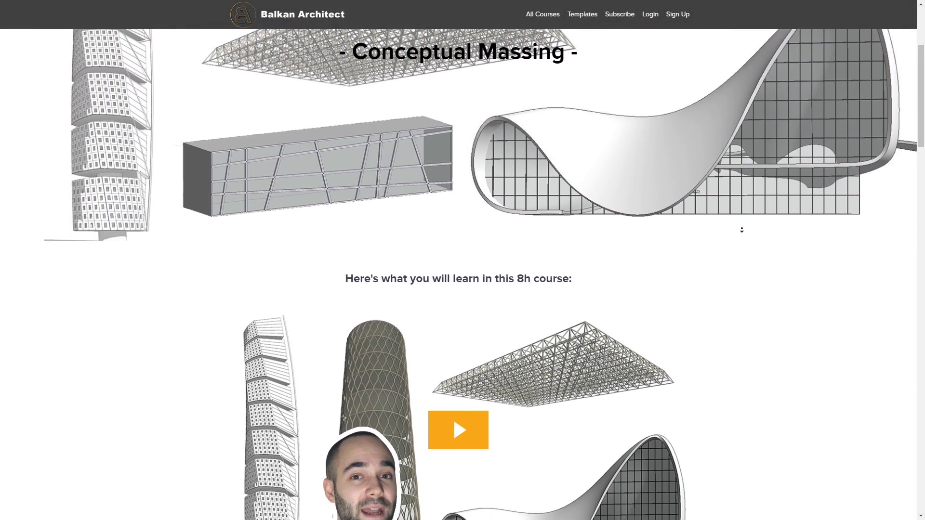
{"action": "scroll", "coordinate": [742, 230], "scroll_direction": "down", "scroll_amount": 5}
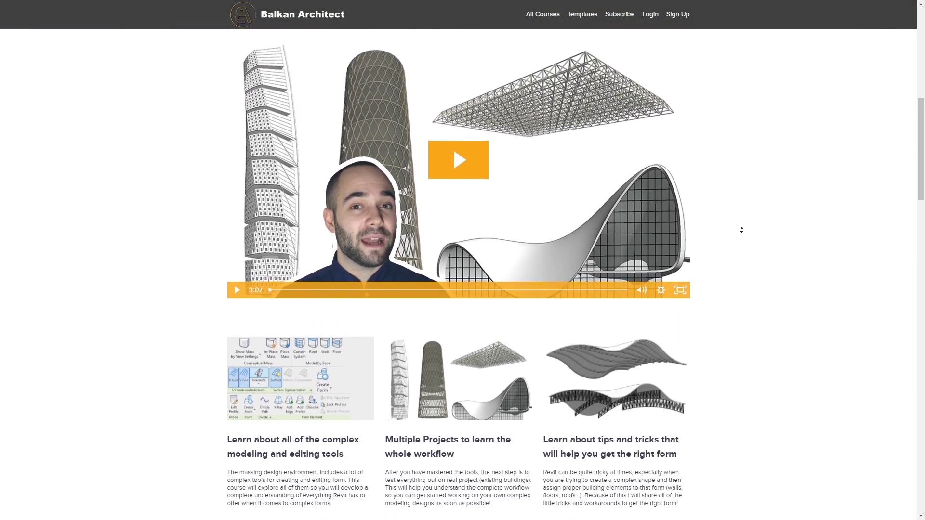
{"action": "scroll", "coordinate": [742, 230], "scroll_direction": "down", "scroll_amount": 5}
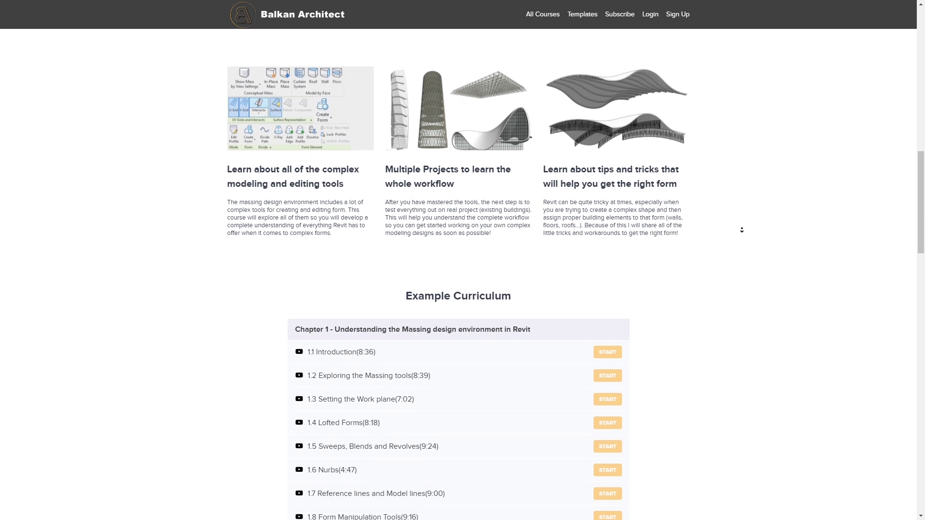
{"action": "scroll", "coordinate": [742, 231], "scroll_direction": "down", "scroll_amount": 5}
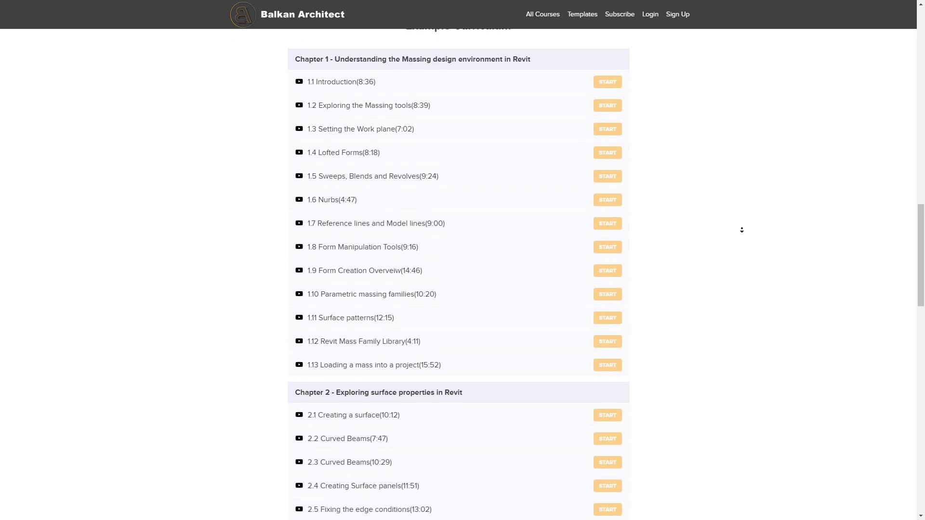
{"action": "scroll", "coordinate": [742, 231], "scroll_direction": "down", "scroll_amount": 5}
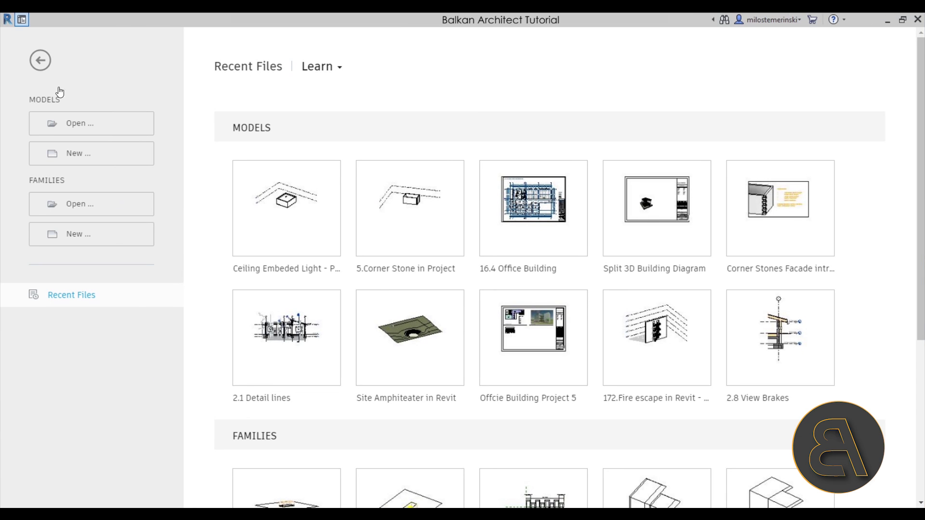
Create a new project from the Custom Balkan Architect Template - Metric.
{"action": "left_click", "coordinate": [114, 157]}
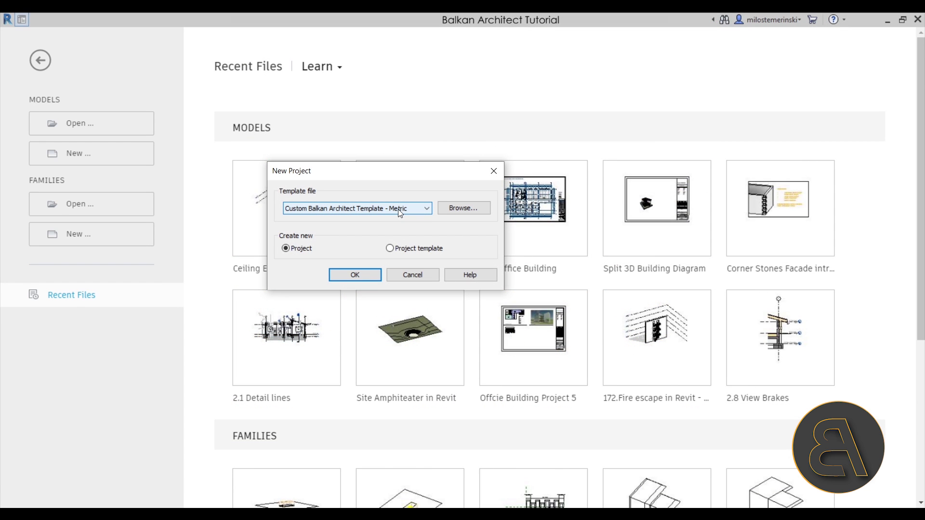
{"action": "left_click", "coordinate": [357, 273]}
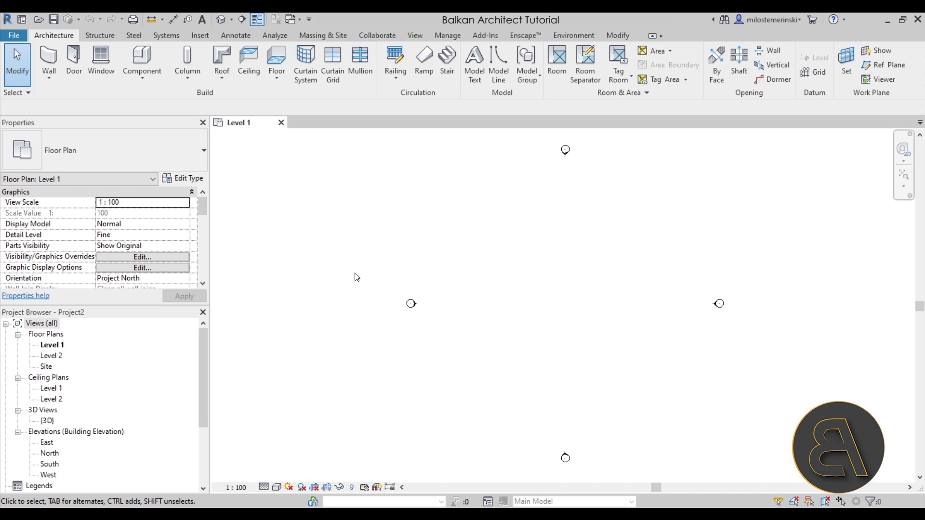
Start an in-place mass in the Level 1 plan with the name Mass 1.
{"action": "left_click", "coordinate": [319, 38]}
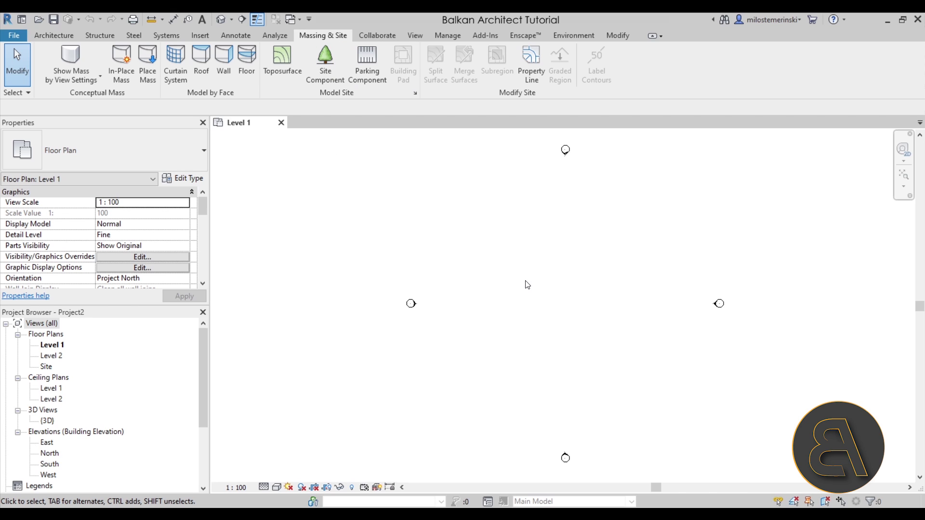
{"action": "middle_click_drag", "start_coordinate": [535, 281], "coordinate": [433, 287]}
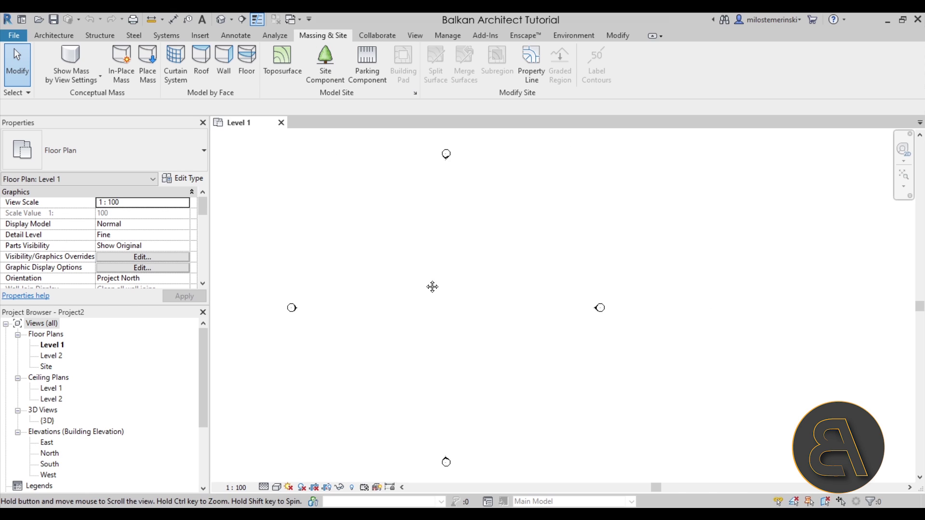
{"action": "left_click", "coordinate": [73, 60]}
{"action": "left_click", "coordinate": [129, 86]}
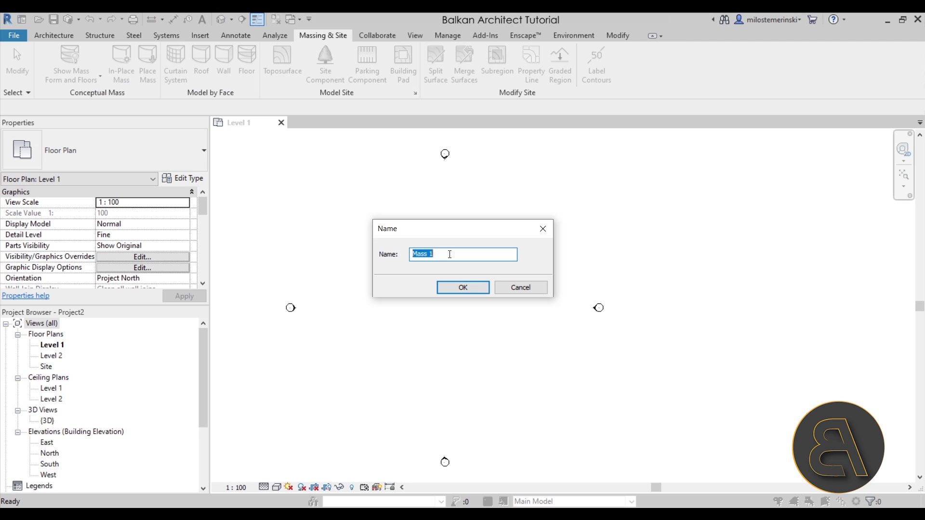
{"action": "left_click", "coordinate": [462, 287]}
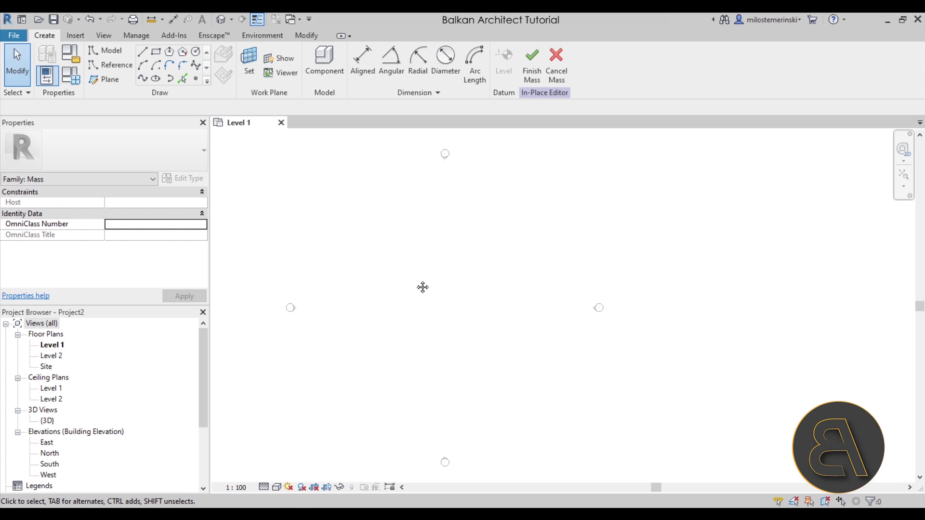
Draw four parallel horizontal reference planes between the elevation markers, spaced about 14, 14 and 15 m apart from south to north.
{"action": "middle_click_drag", "start_coordinate": [418, 289], "coordinate": [419, 281]}
{"action": "left_click", "coordinate": [104, 79]}
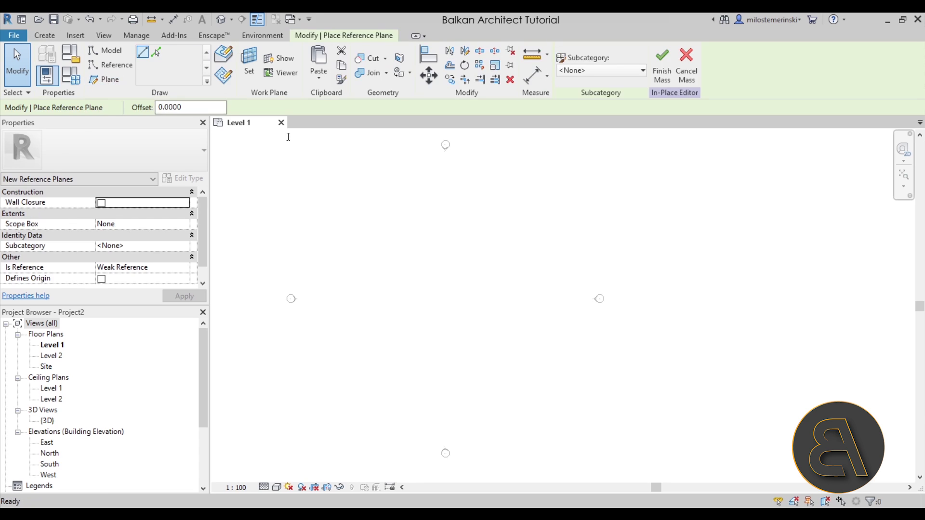
{"action": "left_click", "coordinate": [318, 434]}
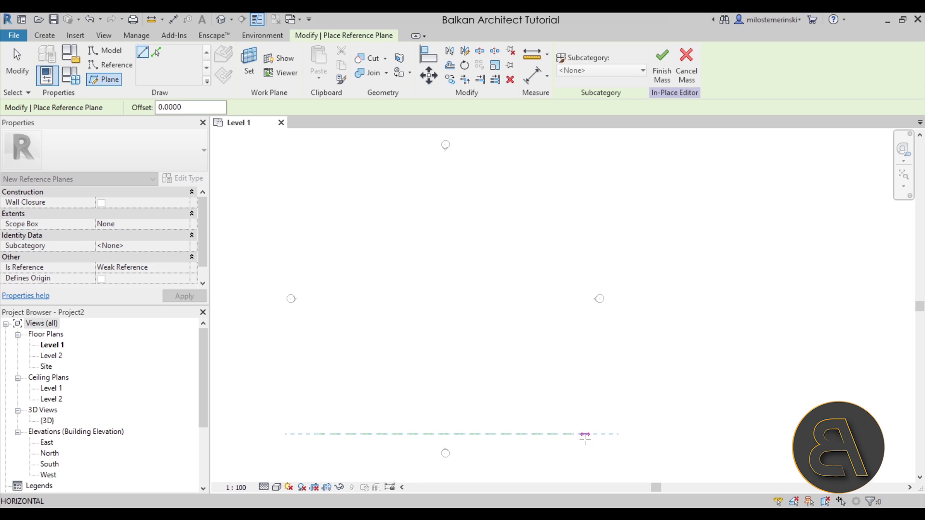
{"action": "left_click", "coordinate": [585, 434]}
{"action": "left_click", "coordinate": [285, 349]}
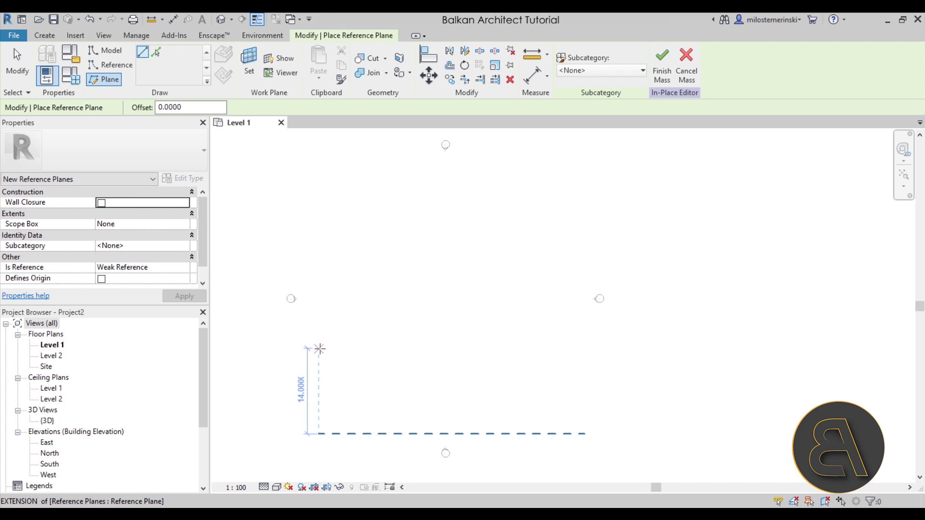
{"action": "left_click", "coordinate": [585, 348]}
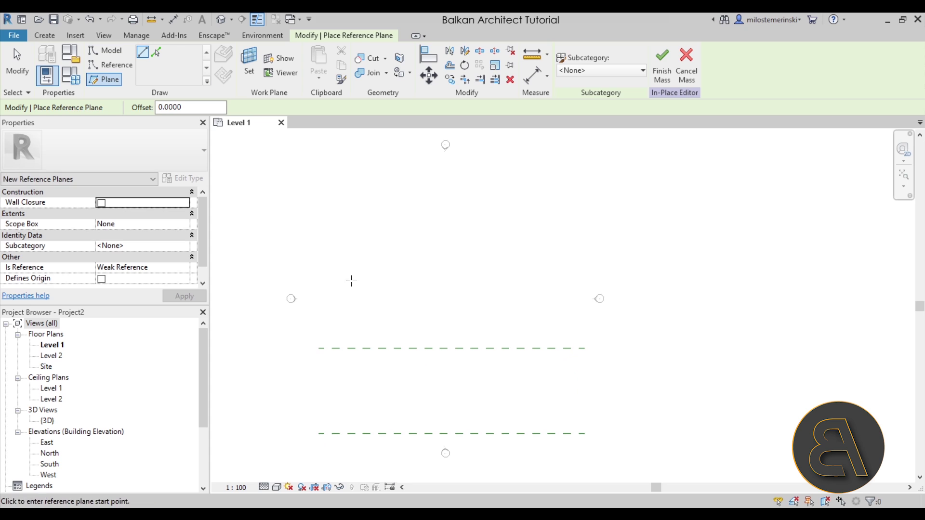
{"action": "left_click", "coordinate": [317, 261]}
{"action": "left_click", "coordinate": [584, 263]}
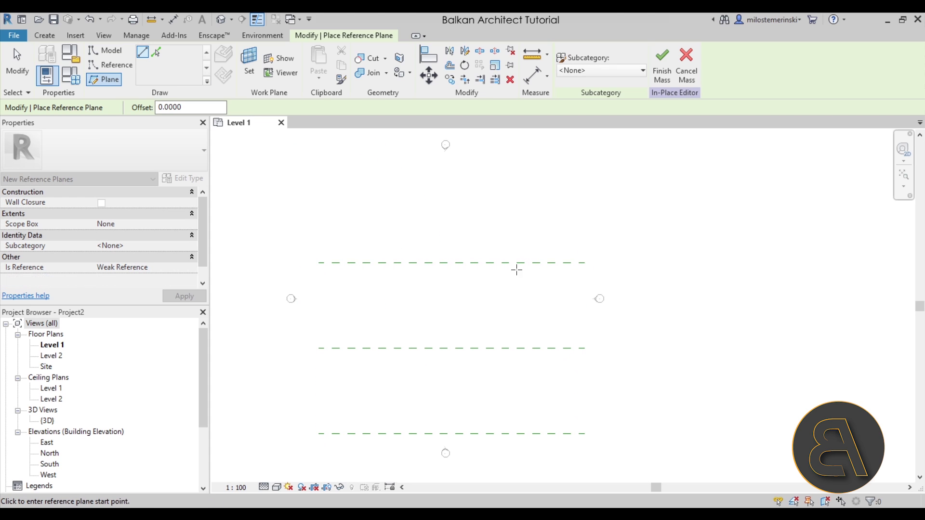
{"action": "left_click", "coordinate": [317, 171]}
{"action": "left_click", "coordinate": [584, 171]}
{"action": "key", "text": "Escape"}
{"action": "key", "text": "Escape"}
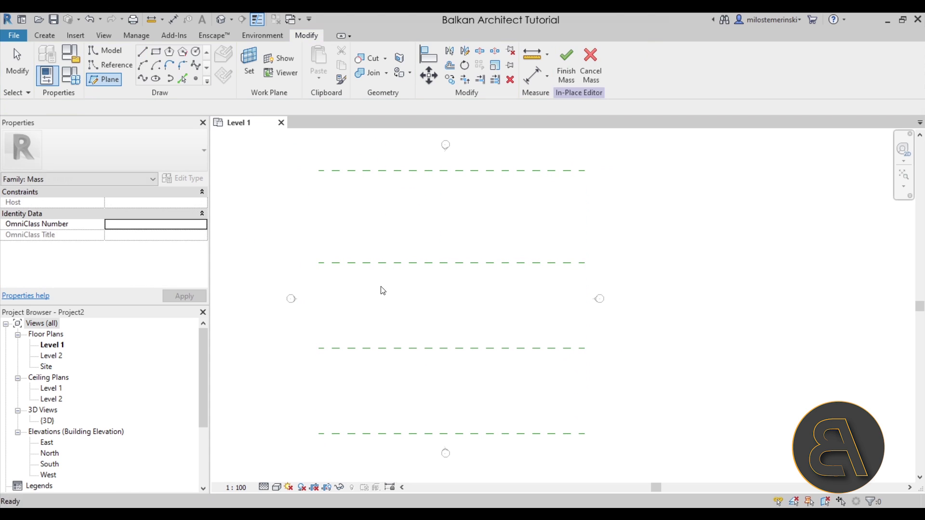
Name the southernmost reference plane 1 and the next one to the north 2.
{"action": "left_click", "coordinate": [416, 263]}
{"action": "left_click", "coordinate": [426, 295]}
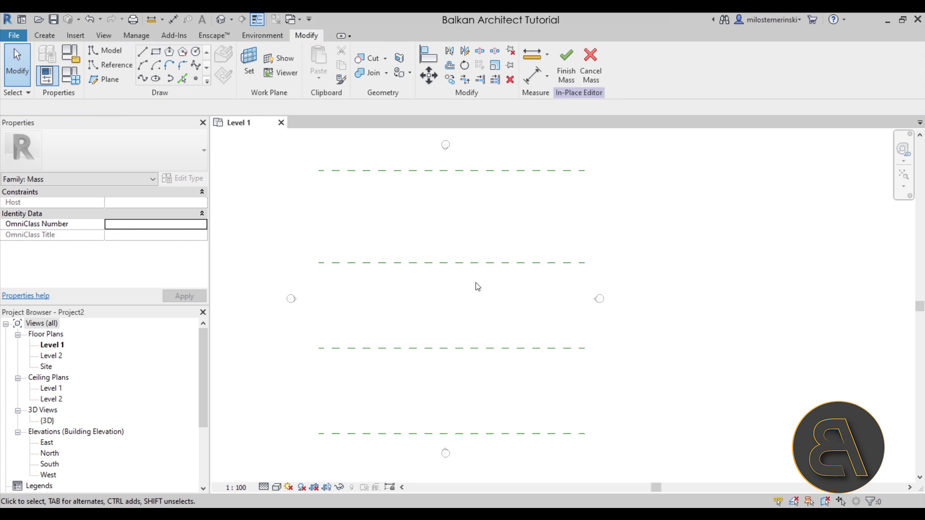
{"action": "scroll", "coordinate": [487, 319], "scroll_direction": "down", "scroll_amount": 1}
{"action": "scroll", "coordinate": [487, 337], "scroll_direction": "up", "scroll_amount": 1}
{"action": "left_click", "coordinate": [543, 427]}
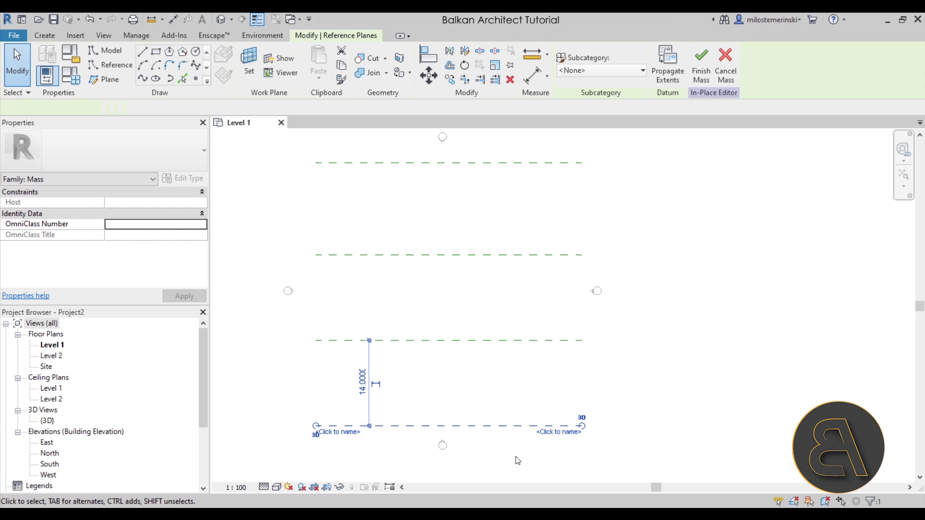
{"action": "left_click", "coordinate": [549, 437]}
{"action": "type", "text": "1"}
{"action": "key", "text": "Return"}
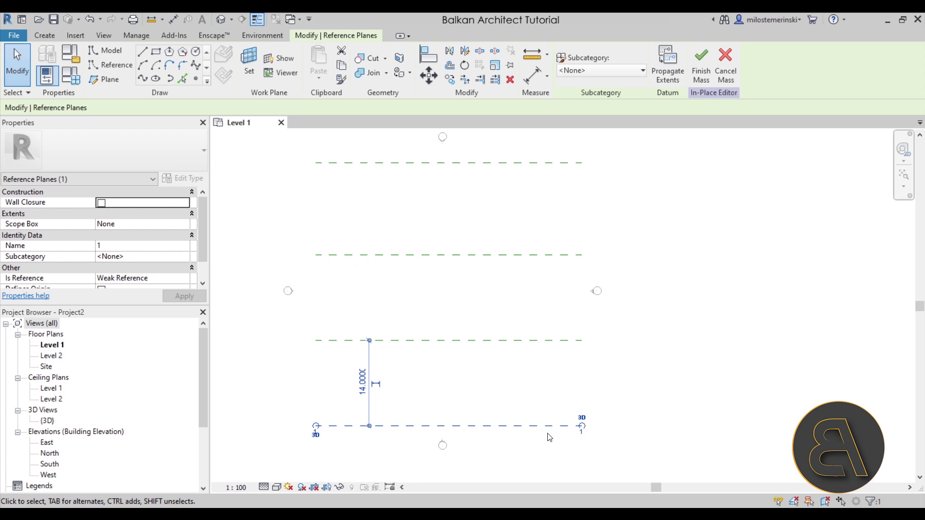
{"action": "left_click", "coordinate": [565, 340]}
{"action": "left_click", "coordinate": [563, 346]}
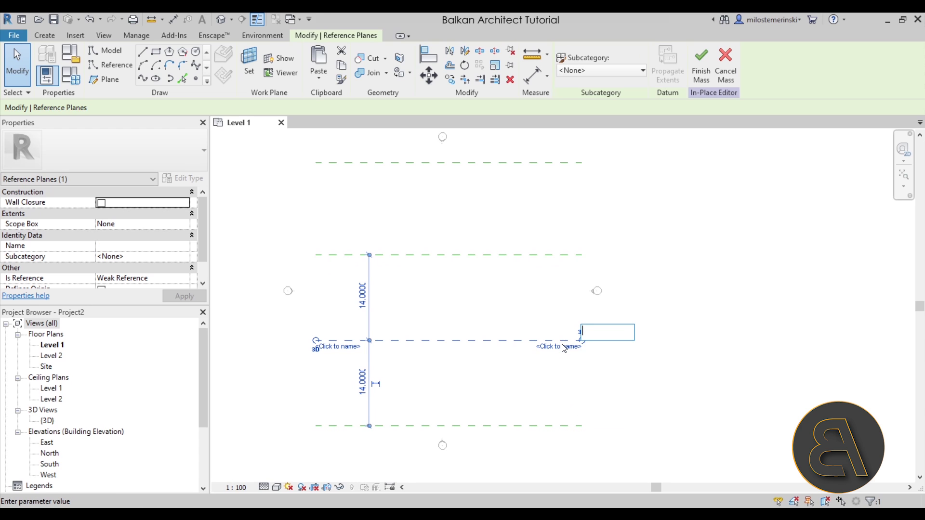
{"action": "type", "text": "3"}
{"action": "key", "text": "Return"}
{"action": "key", "text": "Escape"}
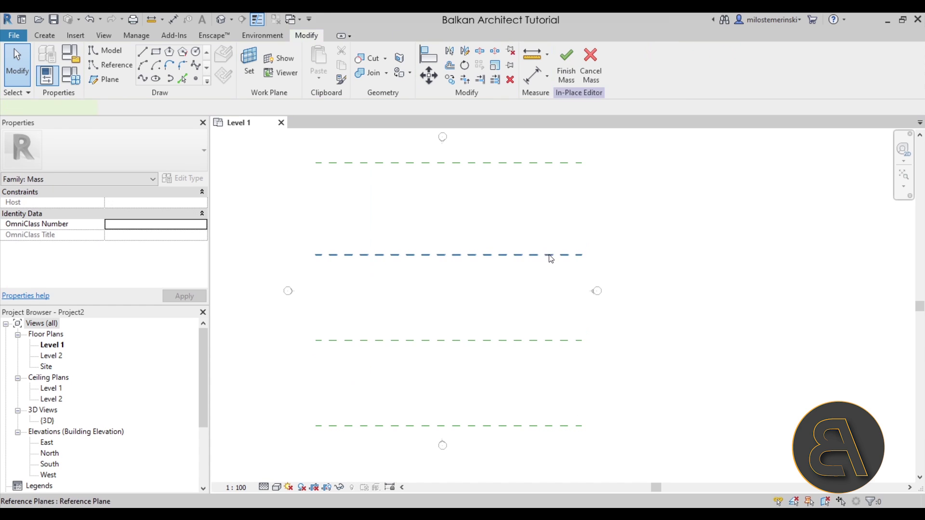
Name the third reference plane from the south 3 and the northernmost one 4.
{"action": "left_click", "coordinate": [551, 255]}
{"action": "left_click", "coordinate": [558, 261]}
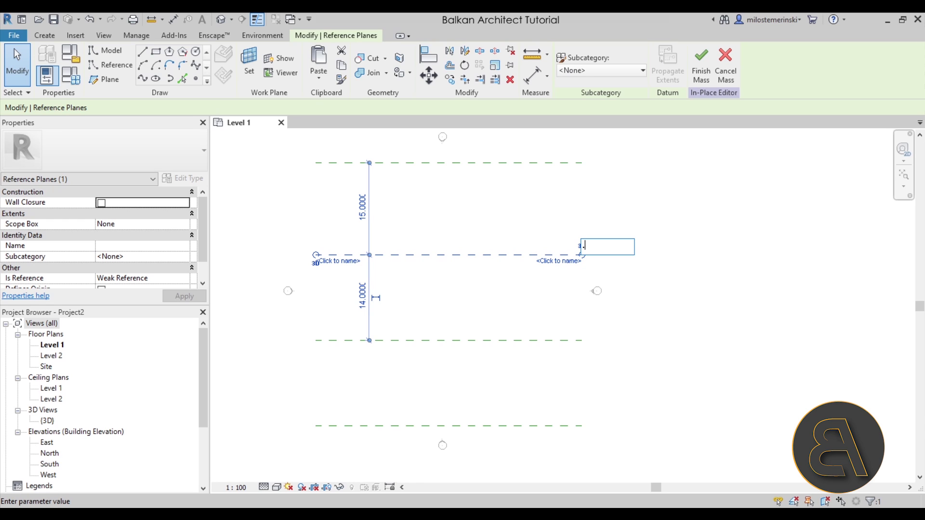
{"action": "type", "text": "3"}
{"action": "key", "text": "Return"}
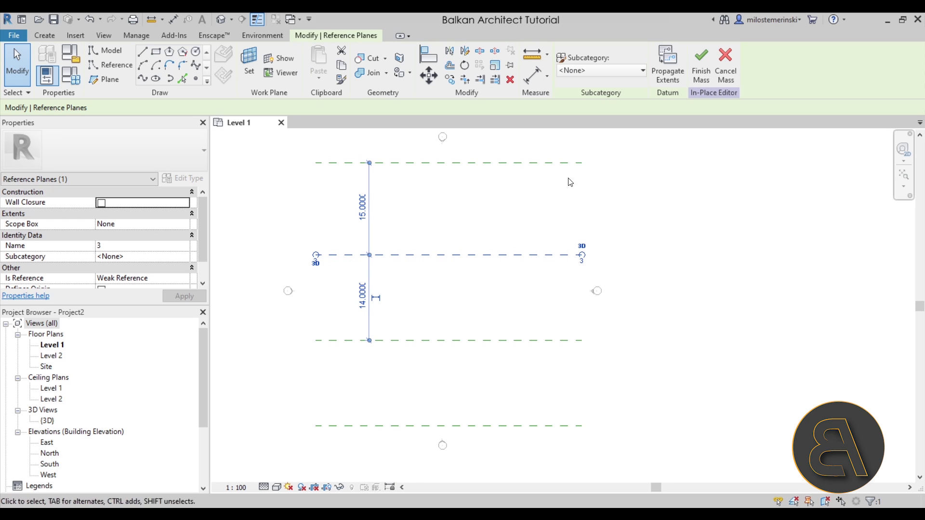
{"action": "left_click", "coordinate": [557, 163]}
{"action": "left_click", "coordinate": [581, 155]}
{"action": "type", "text": "4"}
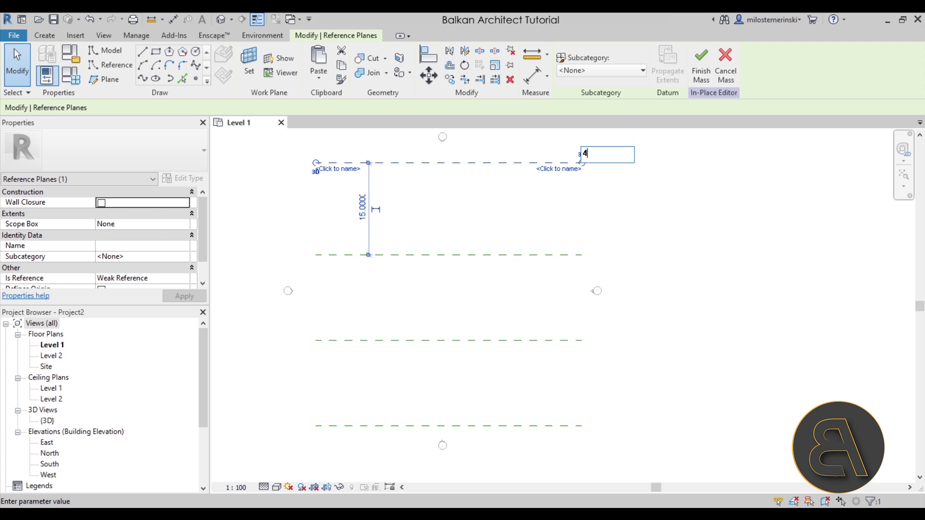
{"action": "key", "text": "Return"}
{"action": "key", "text": "Escape"}
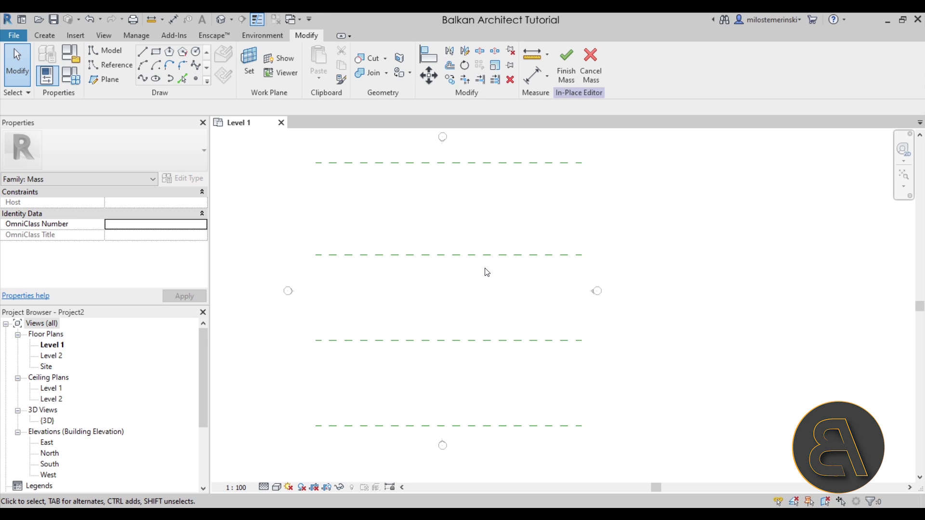
Open the South elevation and start a model-line ellipse with Reference Plane : 1 as its work plane.
{"action": "double_click", "coordinate": [50, 464]}
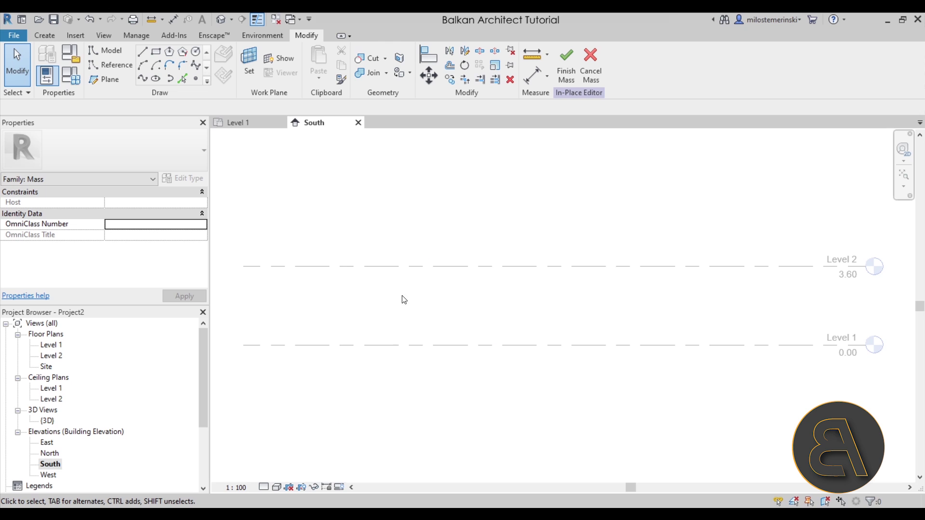
{"action": "scroll", "coordinate": [410, 308], "scroll_direction": "down", "scroll_amount": 2}
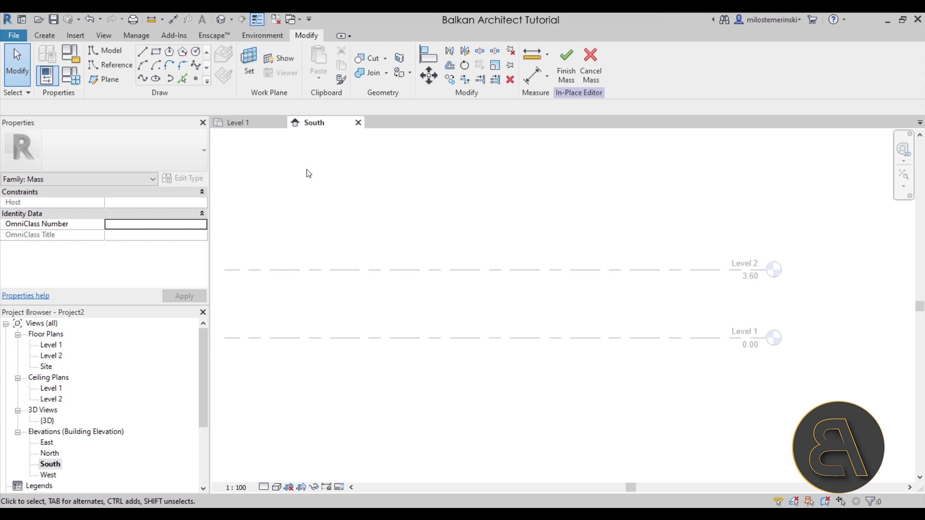
{"action": "left_click", "coordinate": [152, 80]}
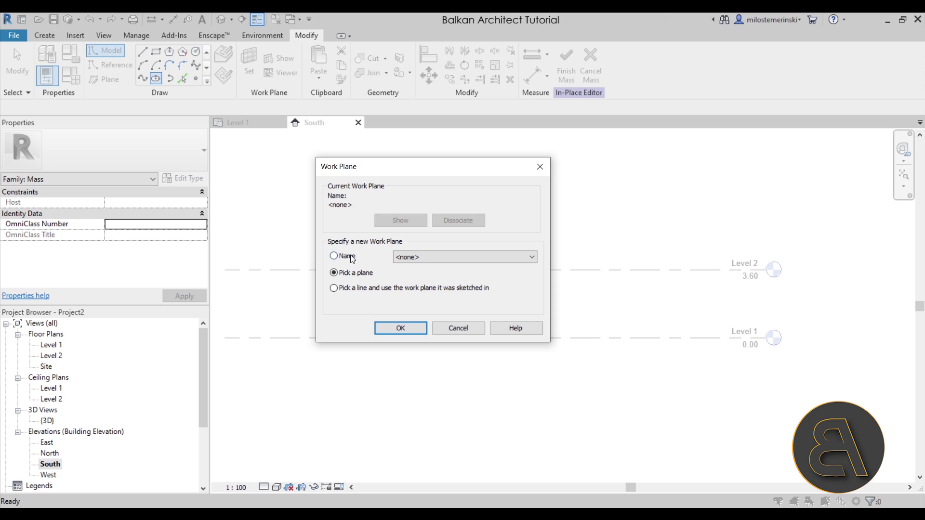
{"action": "left_click", "coordinate": [418, 262]}
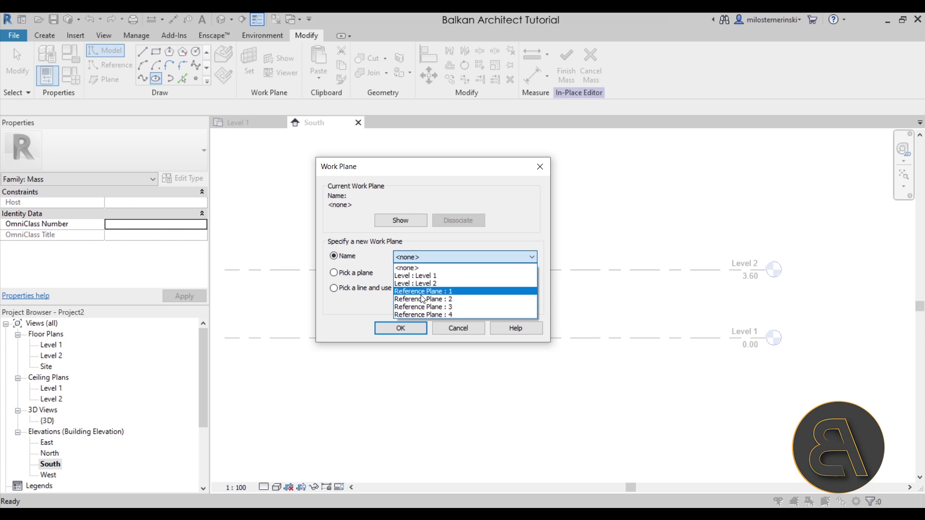
{"action": "left_click", "coordinate": [414, 292]}
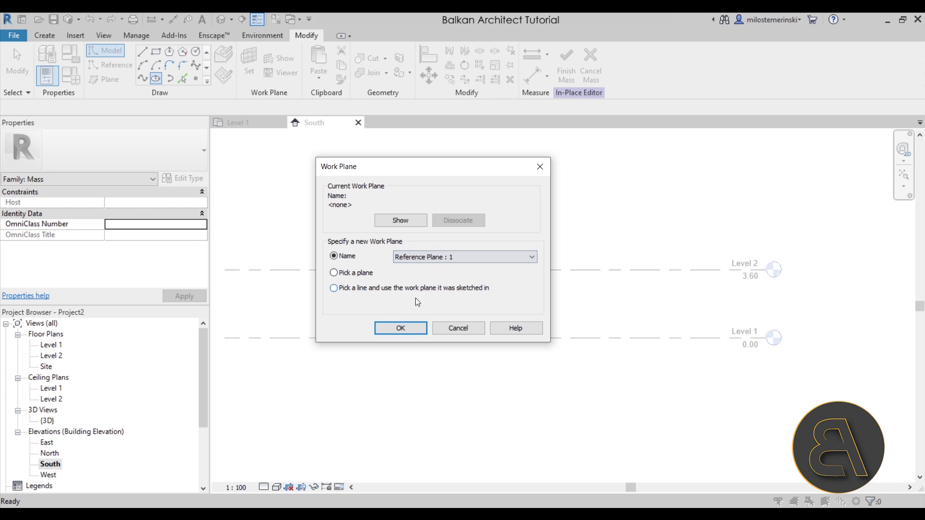
{"action": "left_click", "coordinate": [397, 329]}
Draw an ellipse centred a little above Level 2, with semi-axes of about 5.9 m horizontally and 2.6 m vertically.
{"action": "scroll", "coordinate": [427, 220], "scroll_direction": "down", "scroll_amount": 3}
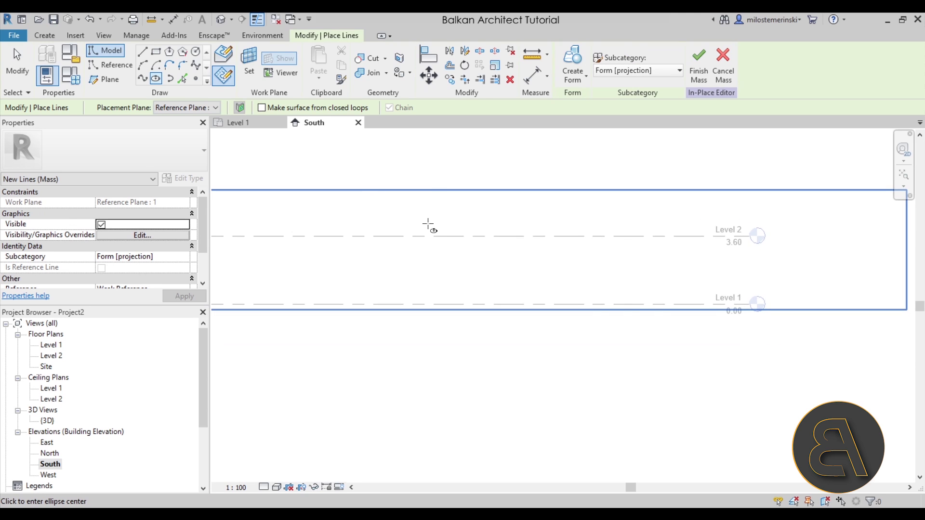
{"action": "scroll", "coordinate": [430, 218], "scroll_direction": "down", "scroll_amount": 1}
{"action": "left_click", "coordinate": [439, 211]}
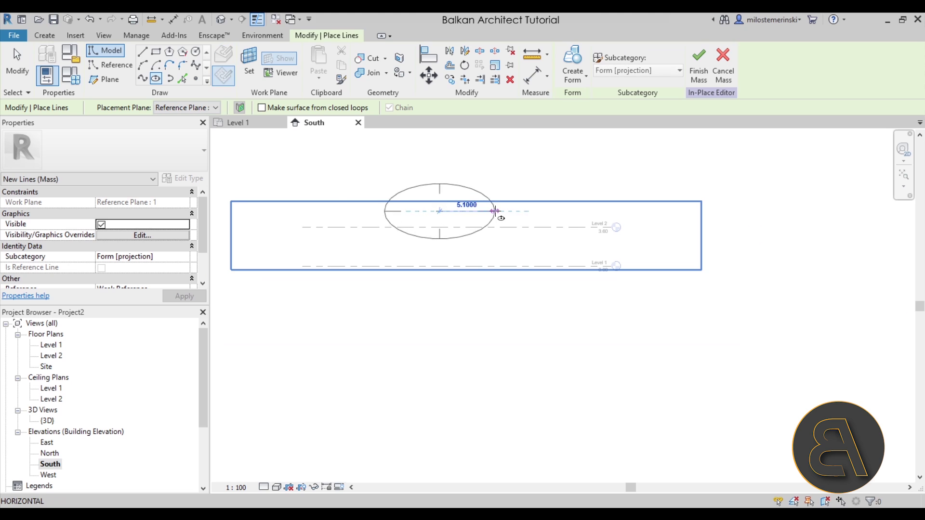
{"action": "left_click", "coordinate": [504, 211]}
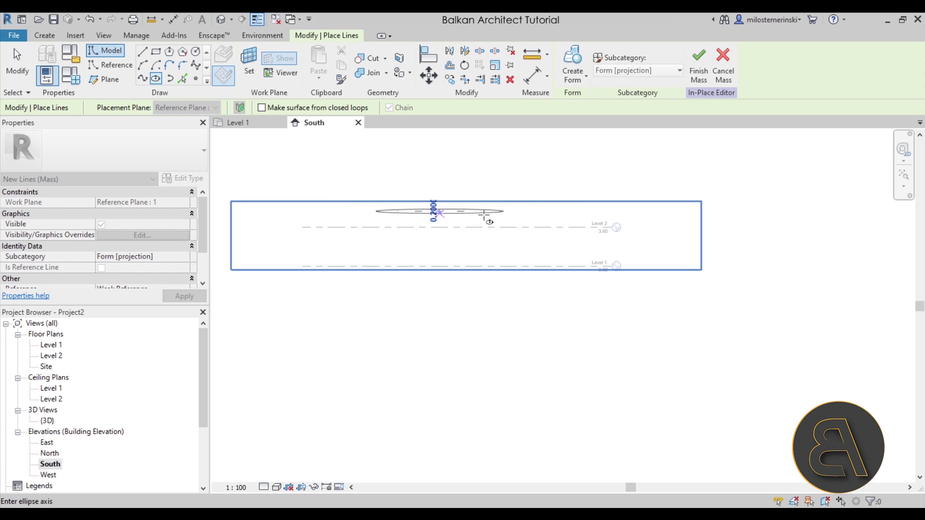
{"action": "left_click", "coordinate": [436, 240]}
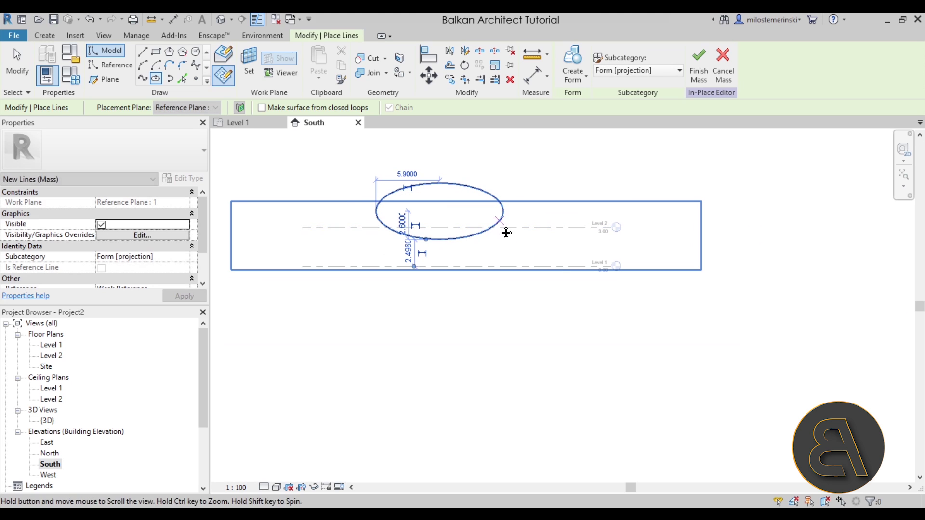
Draw a second ellipse centred on Level 2 below the first one's centre, with semi-axes of about 5.4 m vertically and 3.4 m horizontally.
{"action": "scroll", "coordinate": [443, 210], "scroll_direction": "up", "scroll_amount": 4}
{"action": "middle_click_drag", "start_coordinate": [314, 126], "coordinate": [303, 133]}
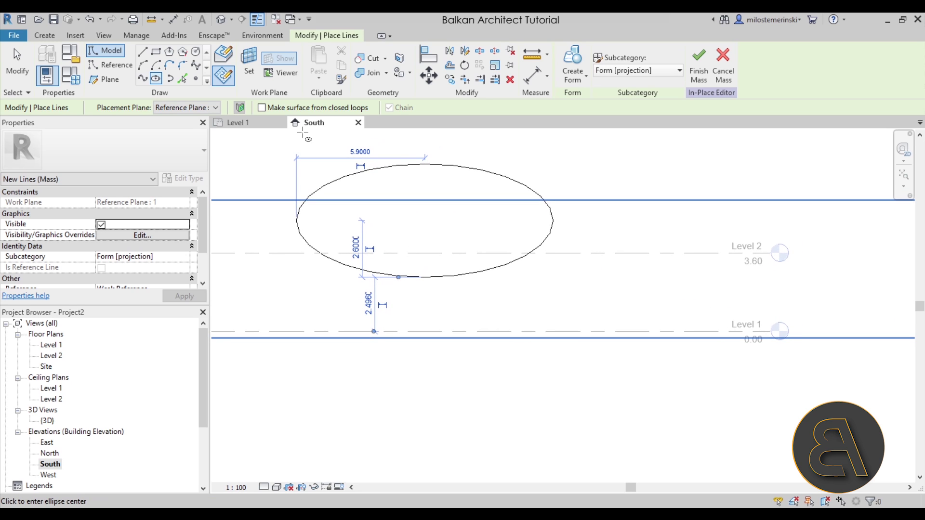
{"action": "left_click", "coordinate": [156, 81]}
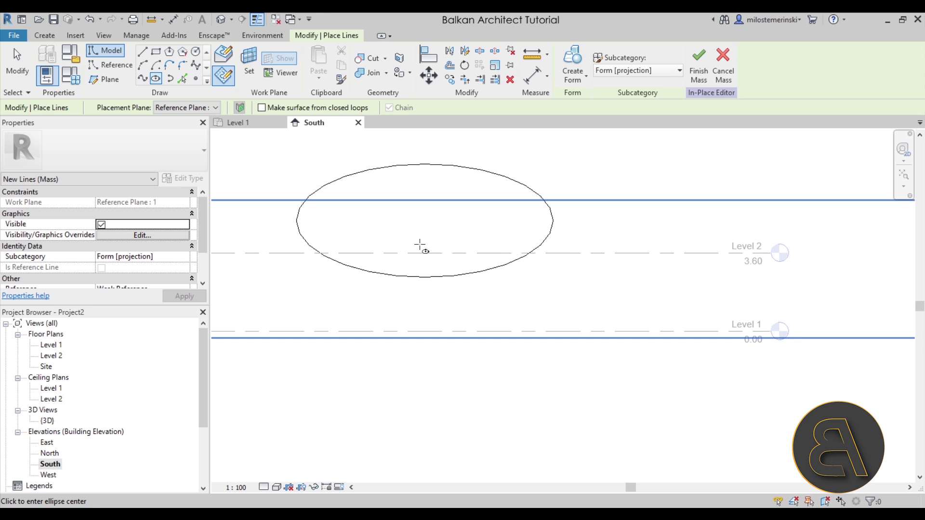
{"action": "left_click", "coordinate": [423, 253]}
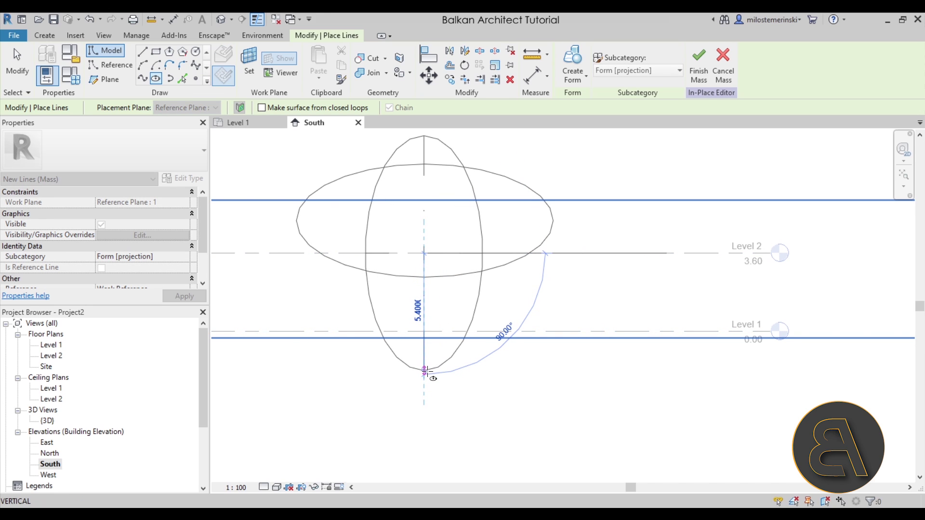
{"action": "left_click", "coordinate": [424, 370]}
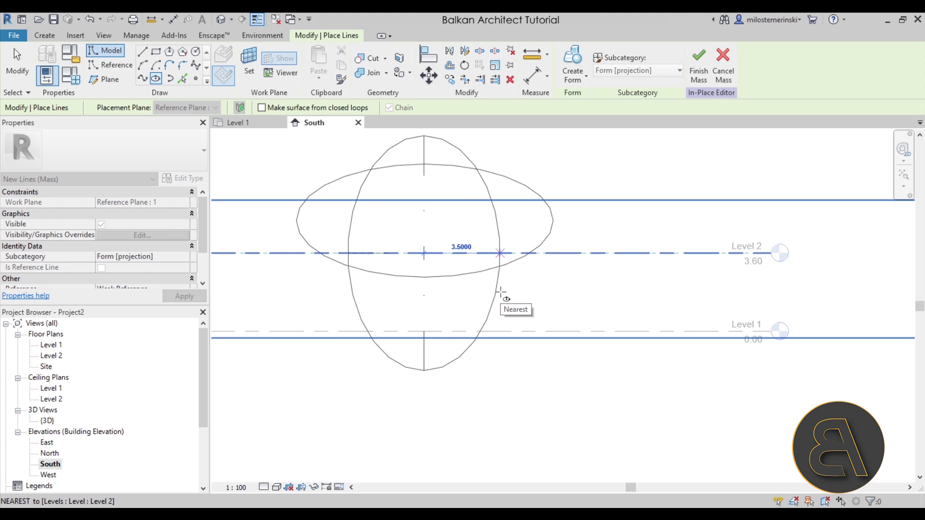
{"action": "left_click", "coordinate": [499, 294]}
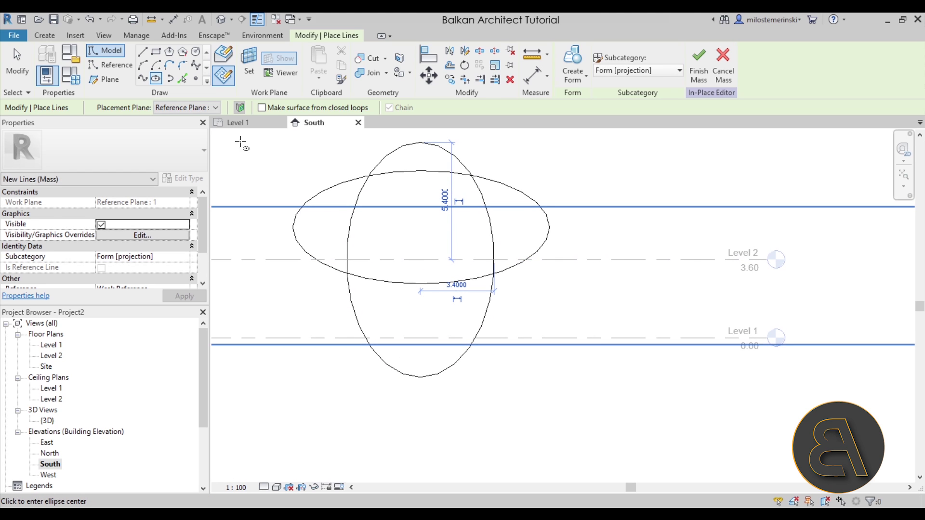
Change the host of the tall ellipse to Reference Plane : 2.
{"action": "key", "text": "Escape"}
{"action": "left_click", "coordinate": [383, 162]}
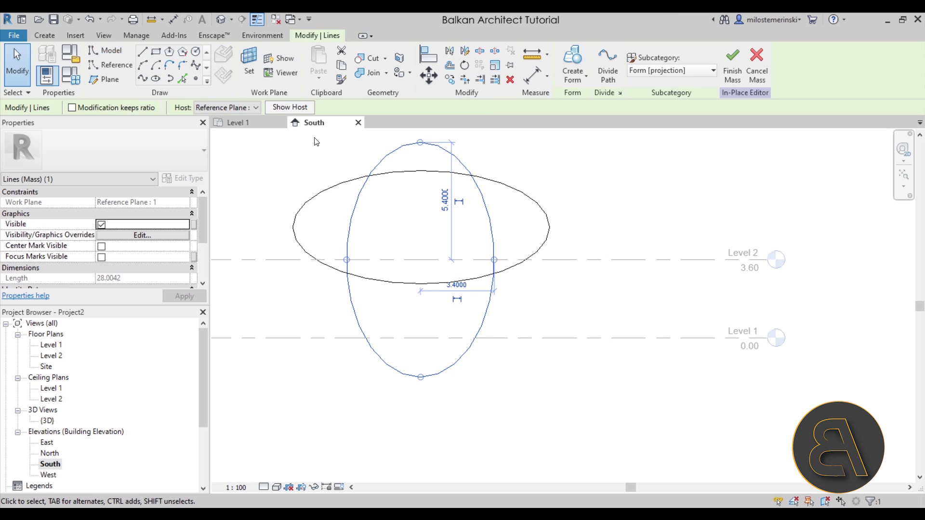
{"action": "left_click", "coordinate": [209, 111]}
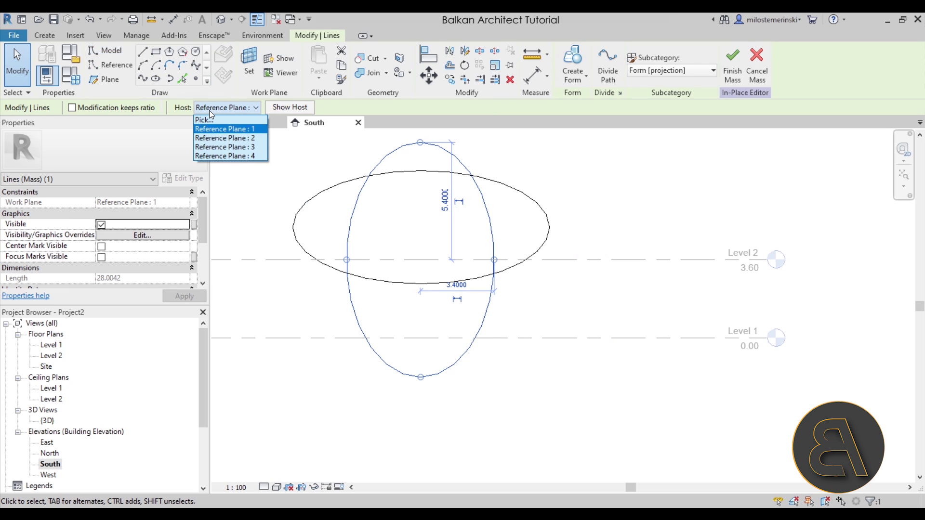
{"action": "left_click", "coordinate": [231, 137]}
{"action": "left_click", "coordinate": [327, 175]}
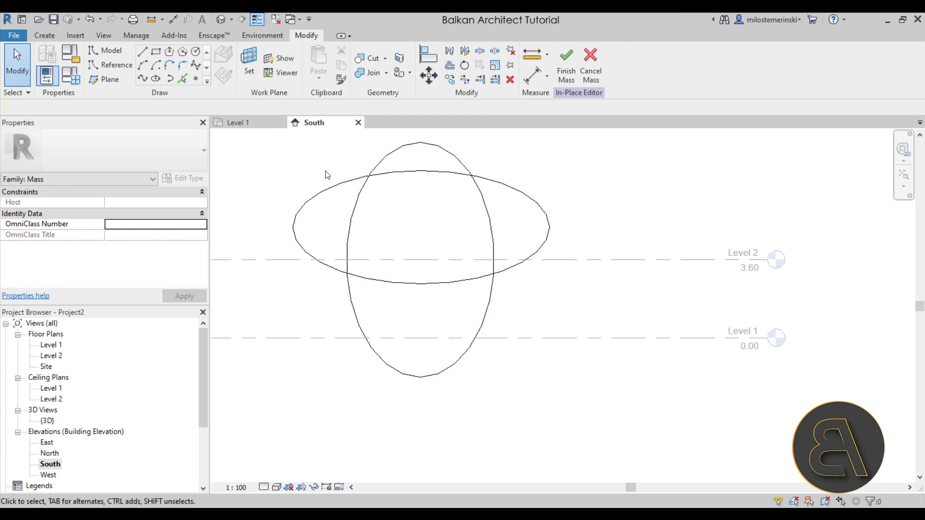
Draw an ellipse on Reference Plane : 3, centred above Level 2, with semi-axes of about 6.4 m vertically and 4 m horizontally.
{"action": "left_click", "coordinate": [156, 79]}
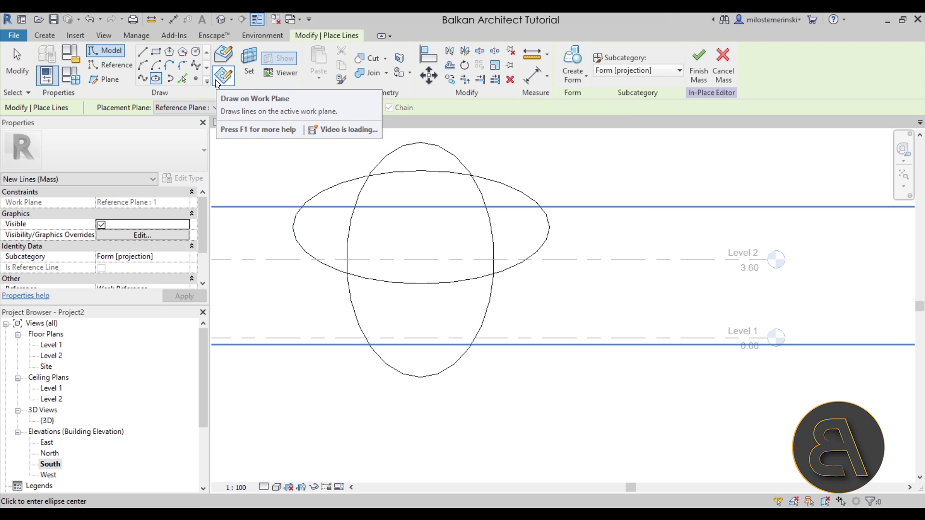
{"action": "left_click", "coordinate": [183, 109]}
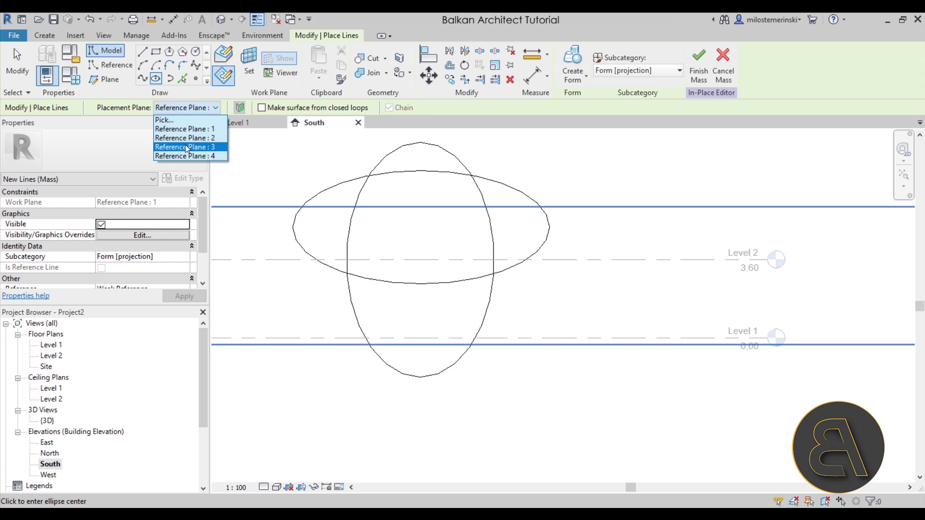
{"action": "left_click", "coordinate": [187, 147]}
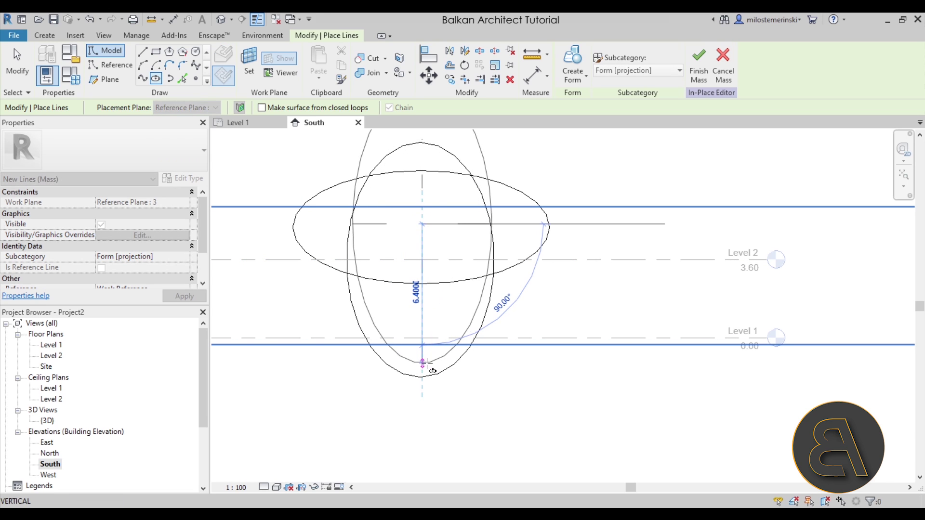
{"action": "left_click", "coordinate": [422, 362]}
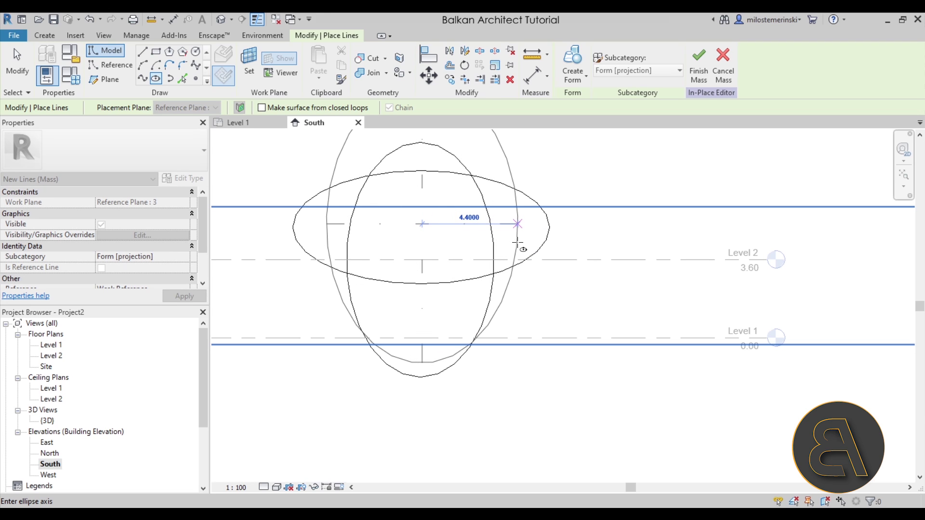
{"action": "left_click", "coordinate": [509, 246]}
{"action": "scroll", "coordinate": [468, 266], "scroll_direction": "down", "scroll_amount": 1}
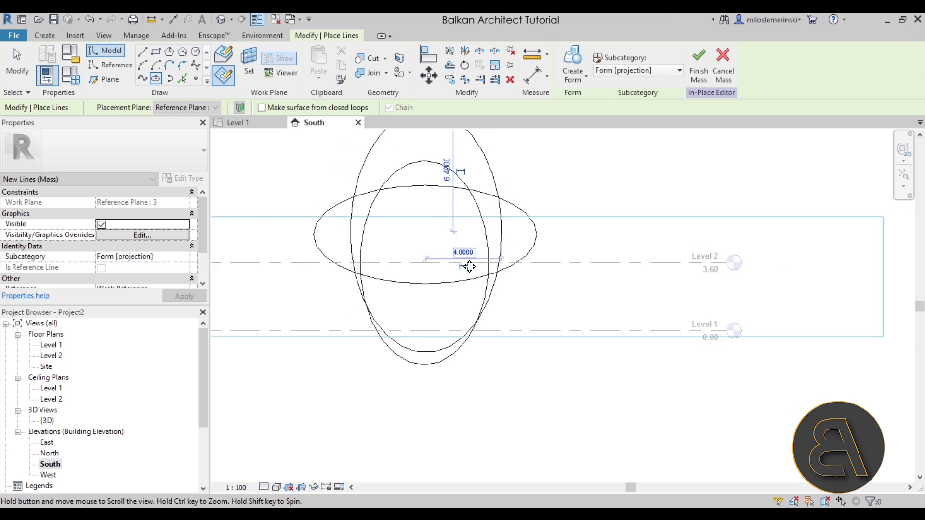
{"action": "middle_click_drag", "start_coordinate": [468, 266], "coordinate": [448, 322]}
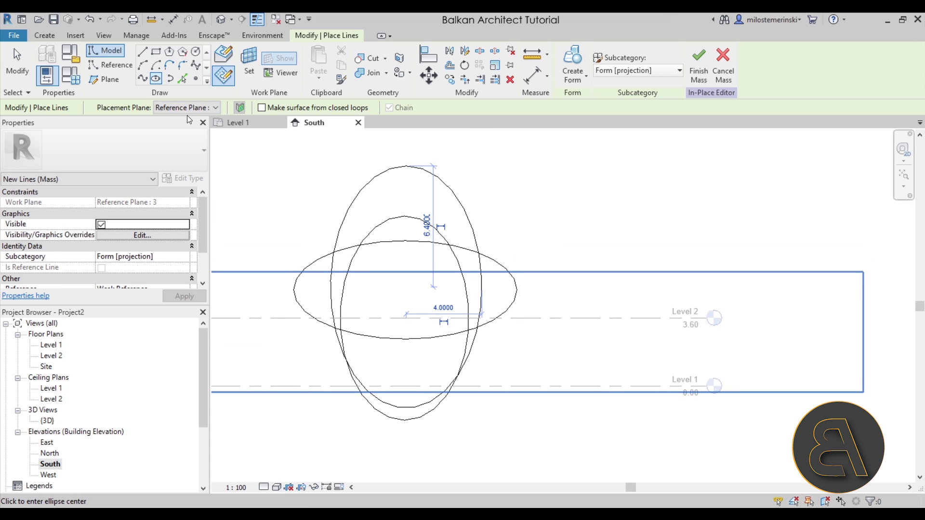
Draw an ellipse on Reference Plane : 4, centred above the other ellipses' centres, with semi-axes of about 6.9 m horizontally and 5 m vertically.
{"action": "left_click", "coordinate": [223, 54]}
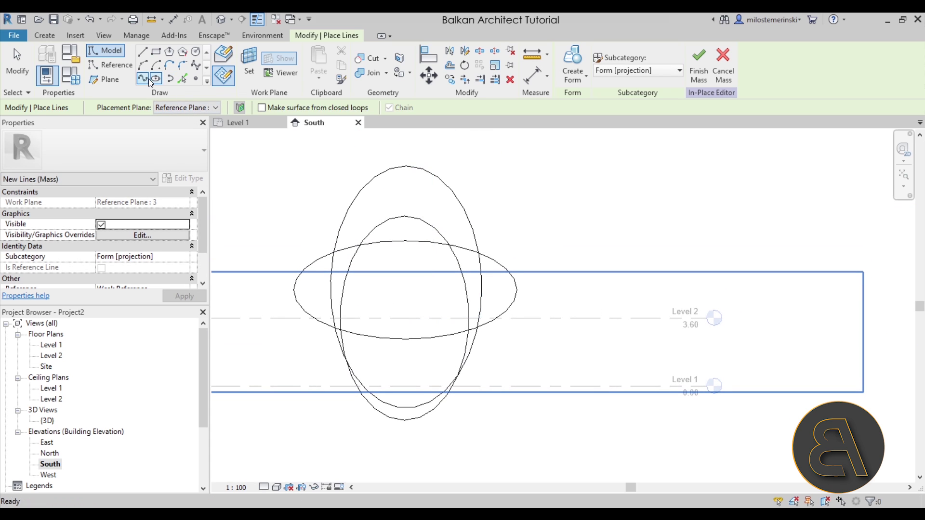
{"action": "left_click", "coordinate": [156, 79]}
{"action": "left_click", "coordinate": [184, 108]}
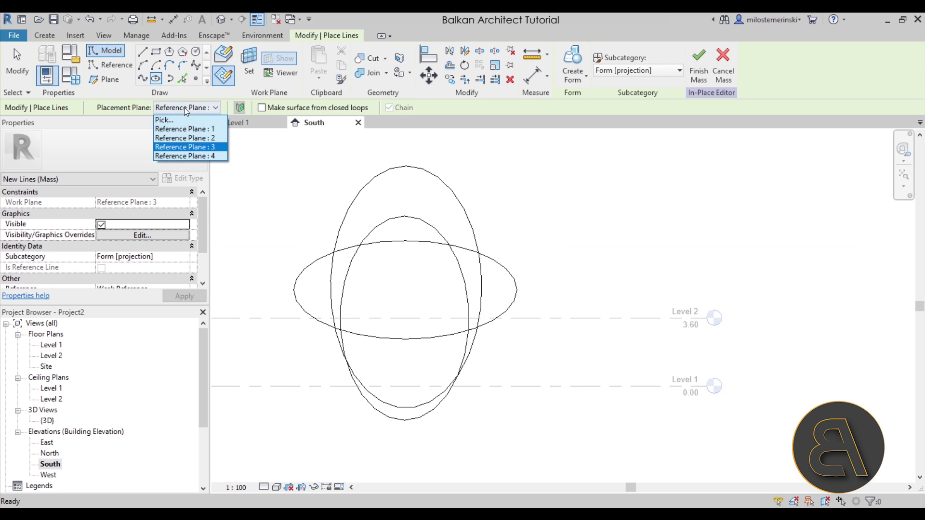
{"action": "left_click", "coordinate": [178, 152]}
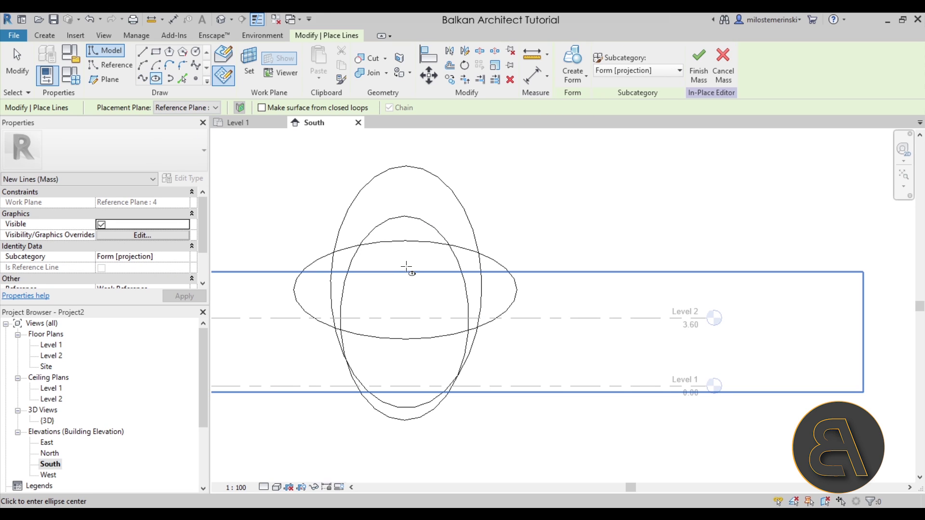
{"action": "left_click", "coordinate": [406, 257]}
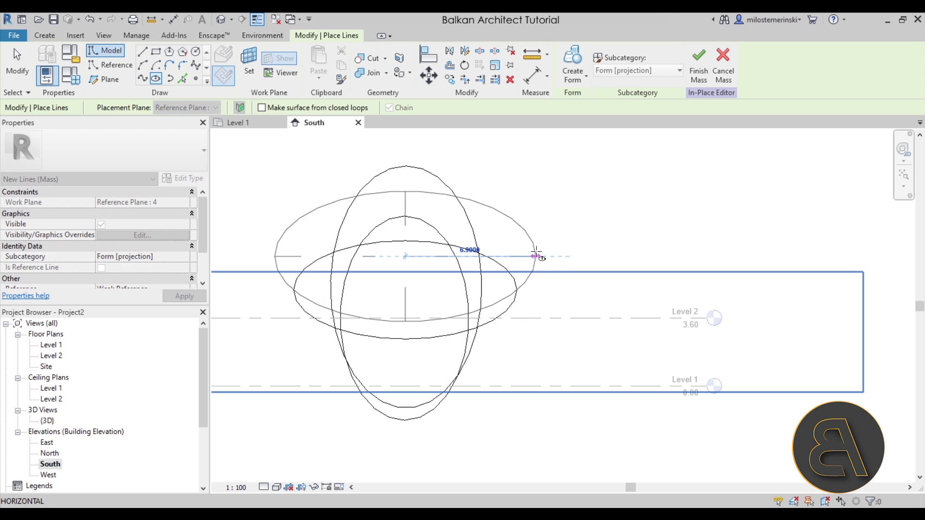
{"action": "left_click", "coordinate": [535, 257]}
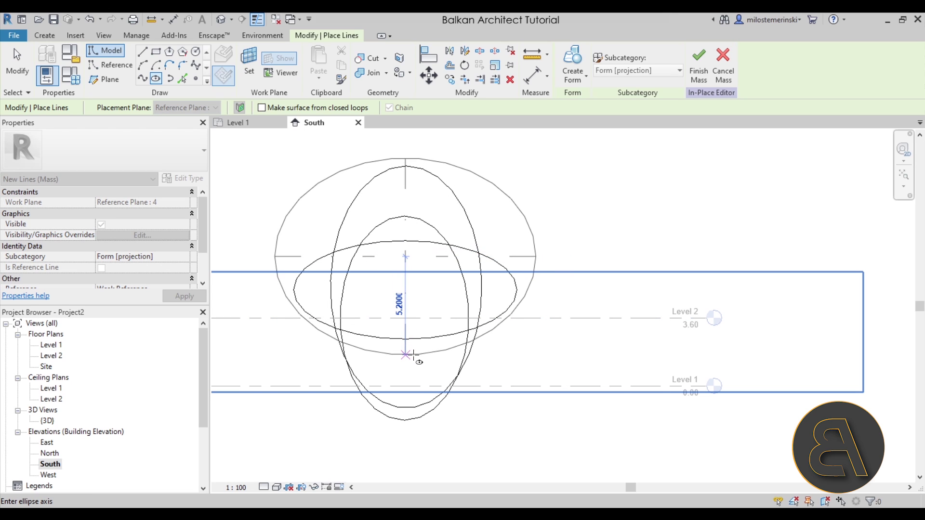
{"action": "left_click", "coordinate": [414, 355]}
{"action": "key", "text": "Escape"}
{"action": "key", "text": "Escape"}
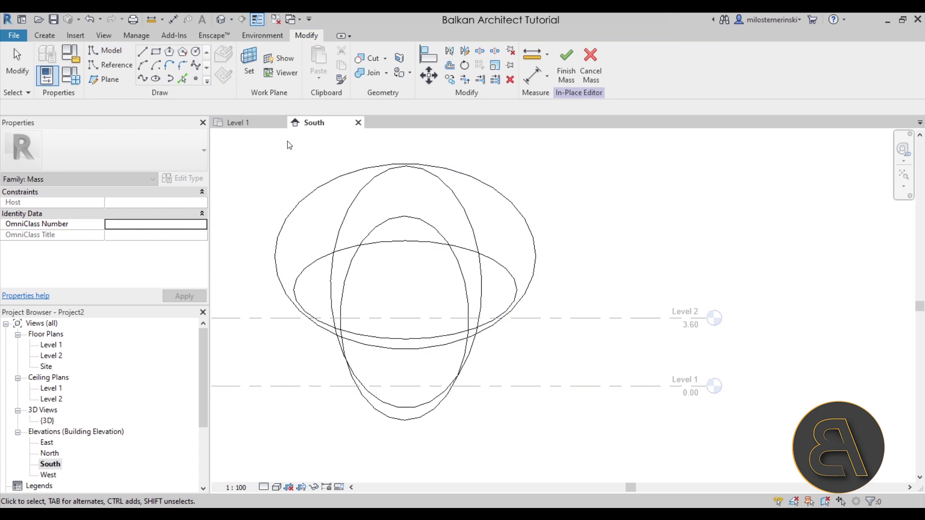
Create a solid form through all four ellipses in the default 3D view.
{"action": "left_click", "coordinate": [226, 20]}
{"action": "middle_click_drag", "start_coordinate": [554, 265], "coordinate": [715, 305], "text": "shift"}
{"action": "left_click_drag", "start_coordinate": [774, 393], "coordinate": [420, 271]}
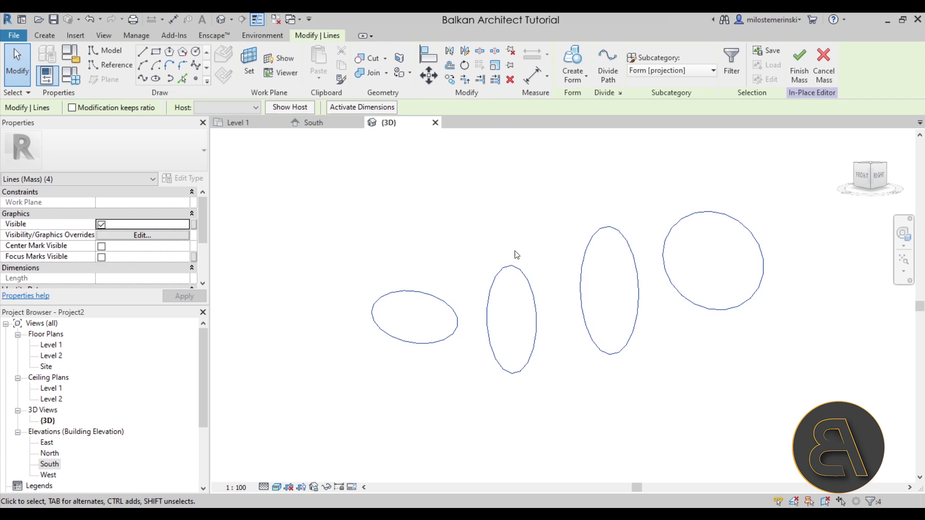
{"action": "left_click", "coordinate": [570, 60]}
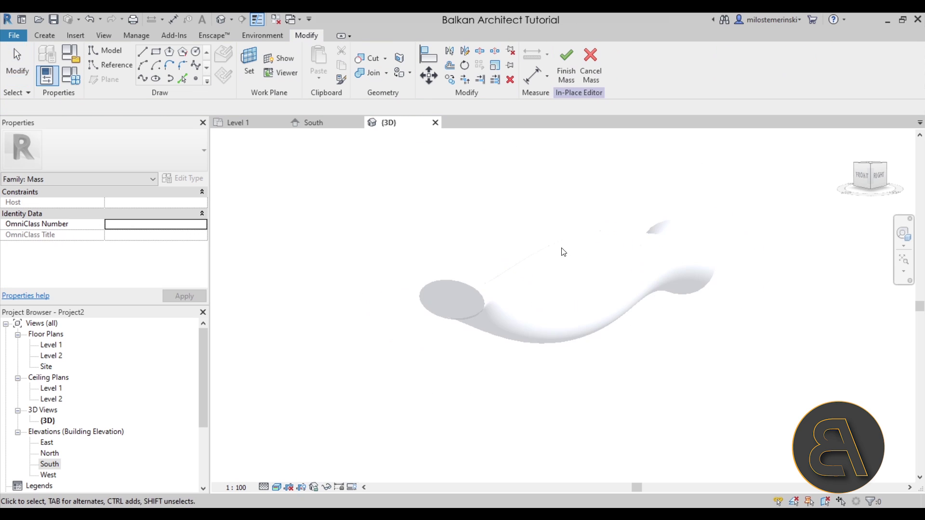
{"action": "middle_click_drag", "start_coordinate": [562, 250], "coordinate": [428, 326], "text": "shift"}
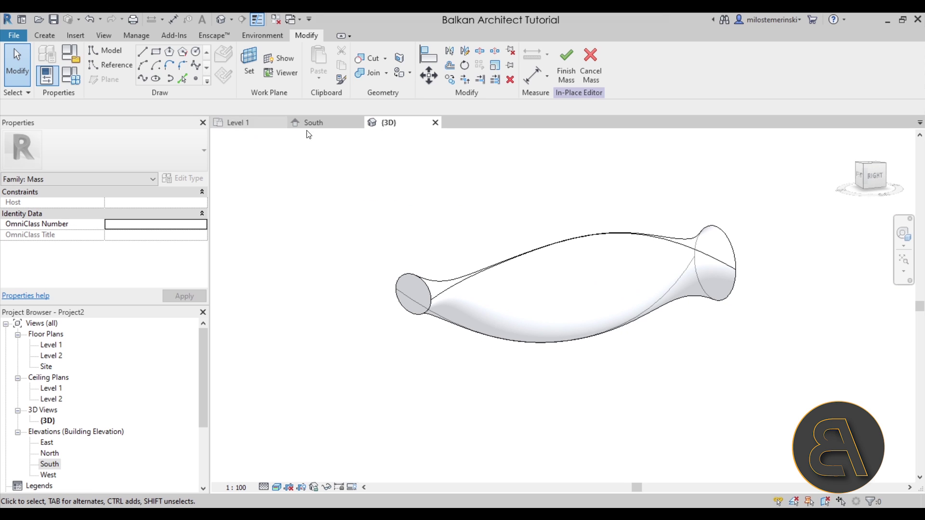
In the South elevation, draw a rectangle about 4.8 m high on Reference Plane : 1, directly below Level 1, and widen it to about 17 m.
{"action": "left_click", "coordinate": [337, 126]}
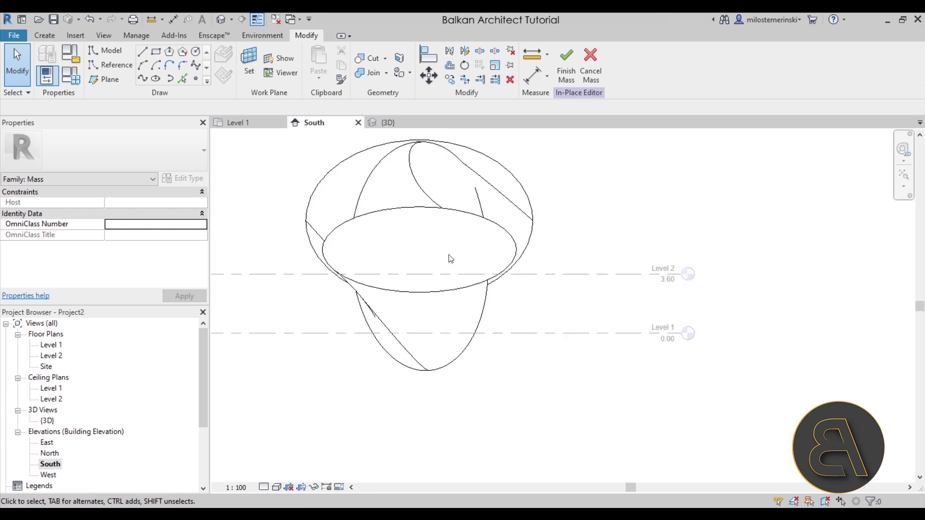
{"action": "left_click", "coordinate": [155, 56]}
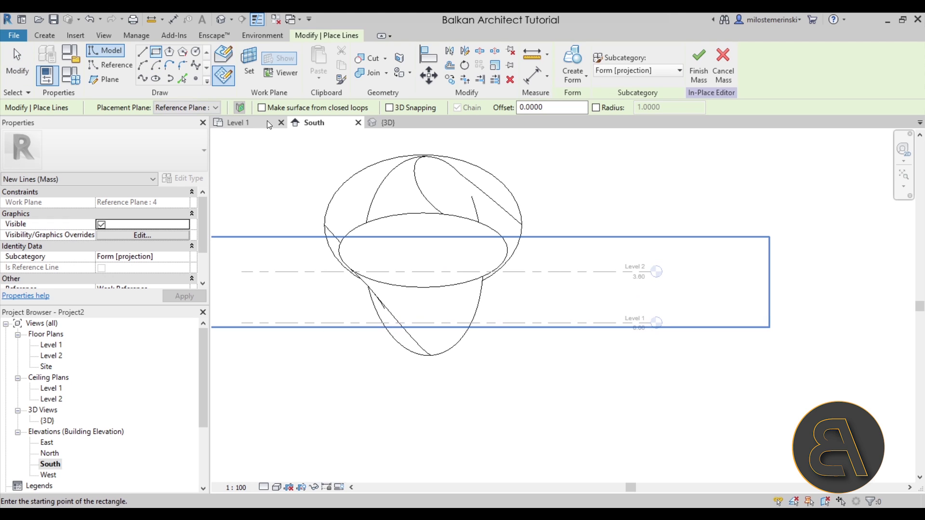
{"action": "left_click", "coordinate": [191, 109]}
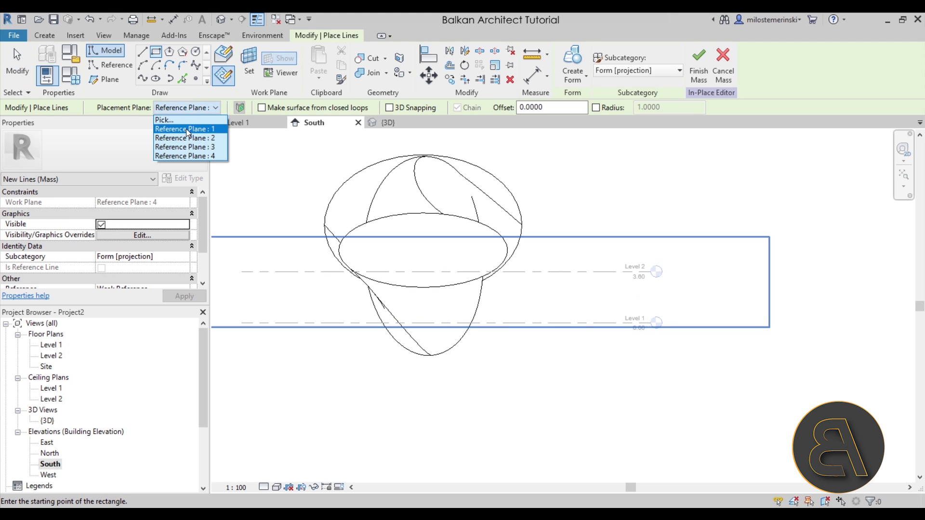
{"action": "left_click", "coordinate": [186, 129]}
{"action": "left_click", "coordinate": [308, 323]}
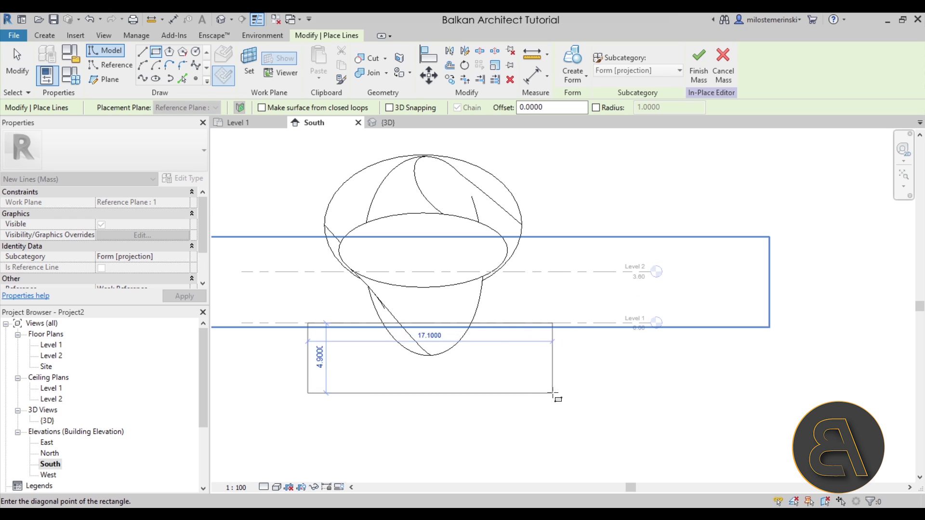
{"action": "left_click", "coordinate": [533, 392]}
{"action": "key", "text": "Escape"}
{"action": "key", "text": "Escape"}
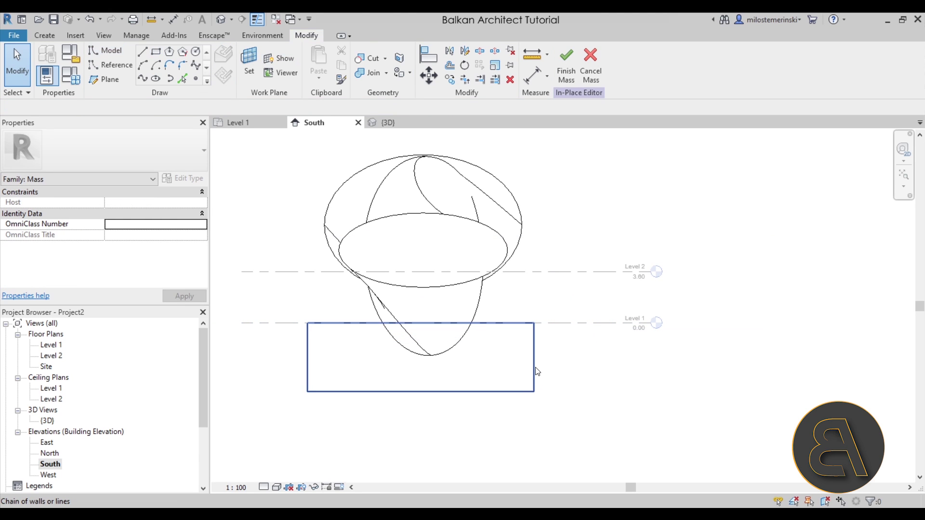
{"action": "left_click_drag", "start_coordinate": [535, 372], "coordinate": [551, 376]}
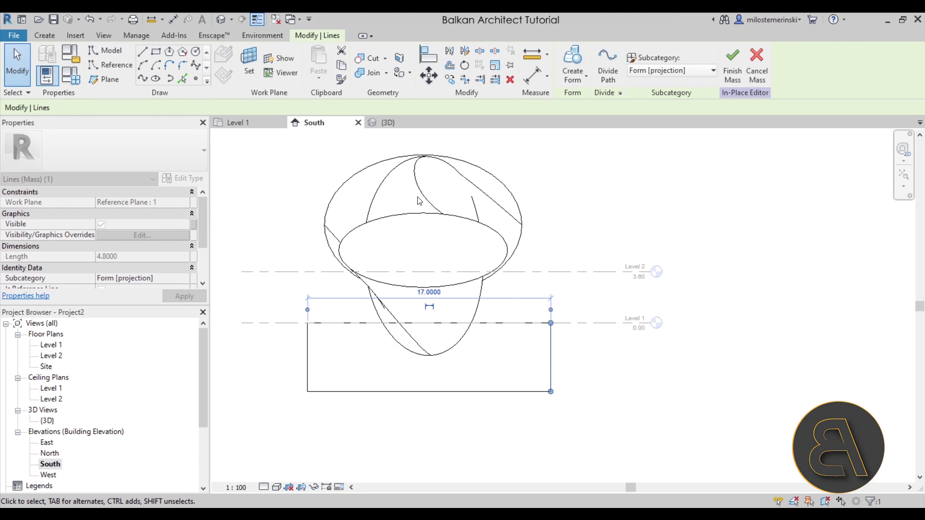
Return to the 3D view and create a void form from the whole rectangle below the mass.
{"action": "left_click", "coordinate": [395, 122]}
{"action": "middle_click_drag", "start_coordinate": [554, 254], "coordinate": [495, 360], "text": "shift"}
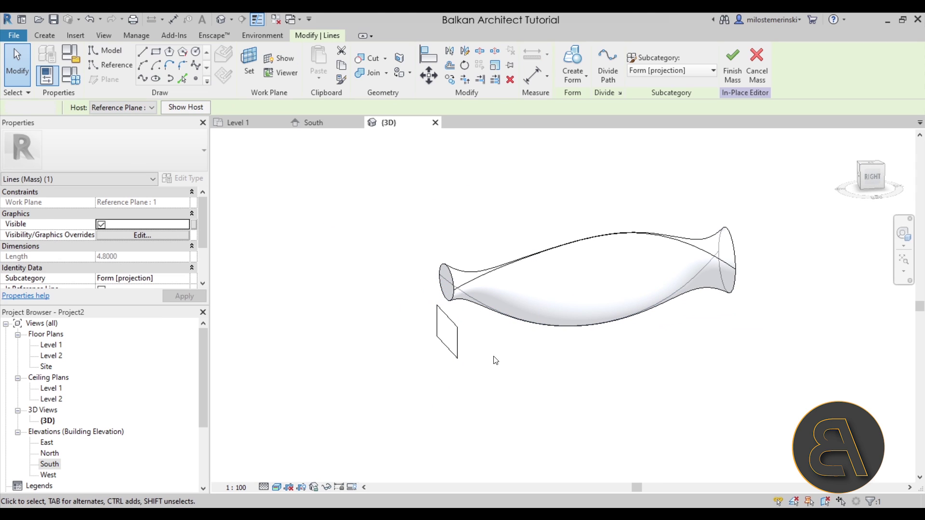
{"action": "left_click", "coordinate": [496, 360]}
{"action": "key", "text": "Tab"}
{"action": "left_click", "coordinate": [458, 343]}
{"action": "left_click", "coordinate": [578, 77]}
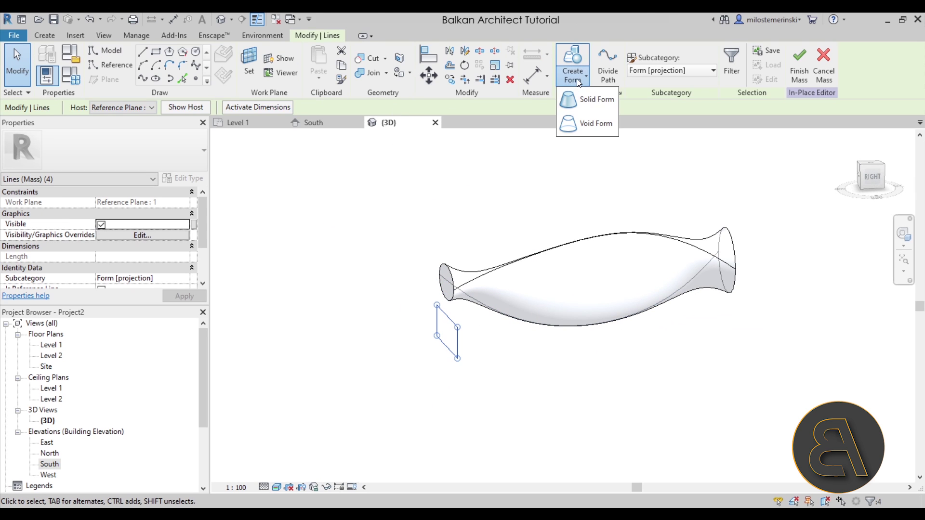
{"action": "left_click", "coordinate": [581, 123]}
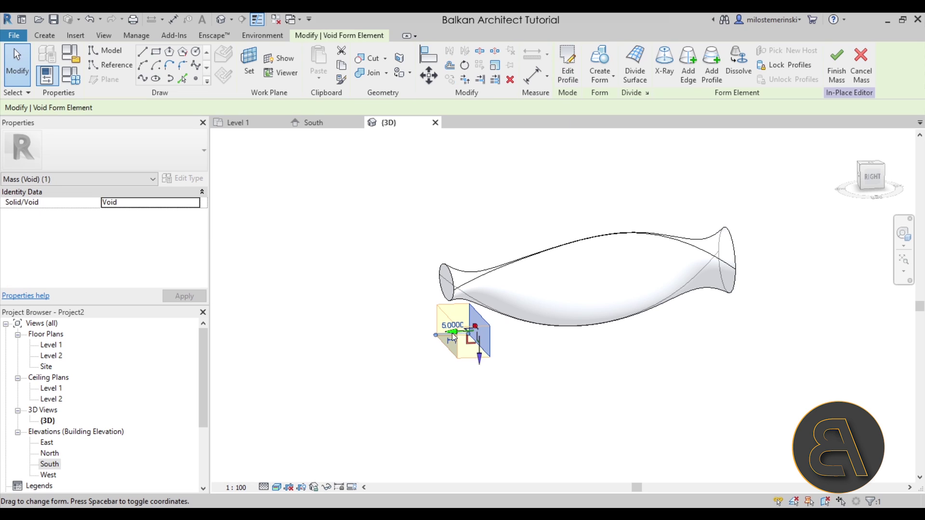
Stretch the void box beneath the mass until it reaches about as far as the mass's far end.
{"action": "left_click_drag", "start_coordinate": [452, 333], "coordinate": [736, 355]}
{"action": "left_click", "coordinate": [599, 409]}
{"action": "middle_click_drag", "start_coordinate": [599, 409], "coordinate": [636, 429], "text": "shift"}
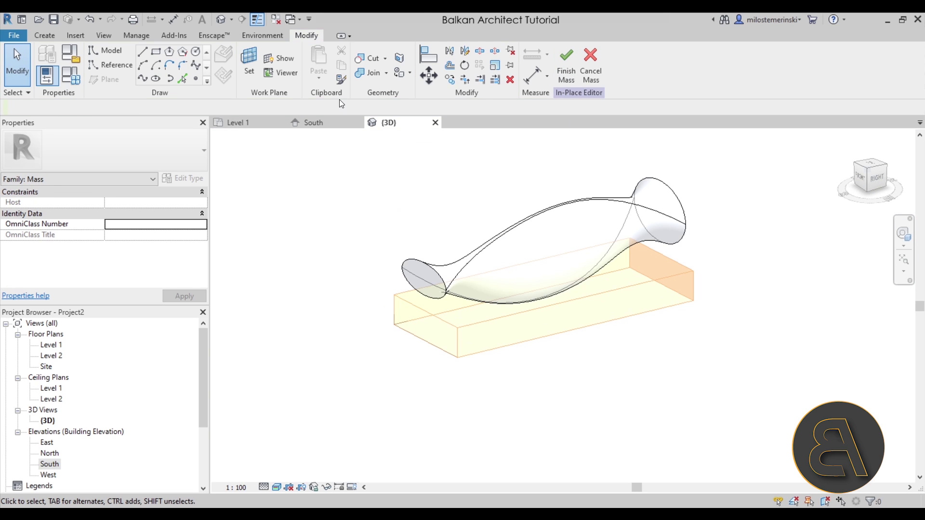
Cut the solid mass with the void box to flatten its underside at Level 1.
{"action": "left_click", "coordinate": [530, 260]}
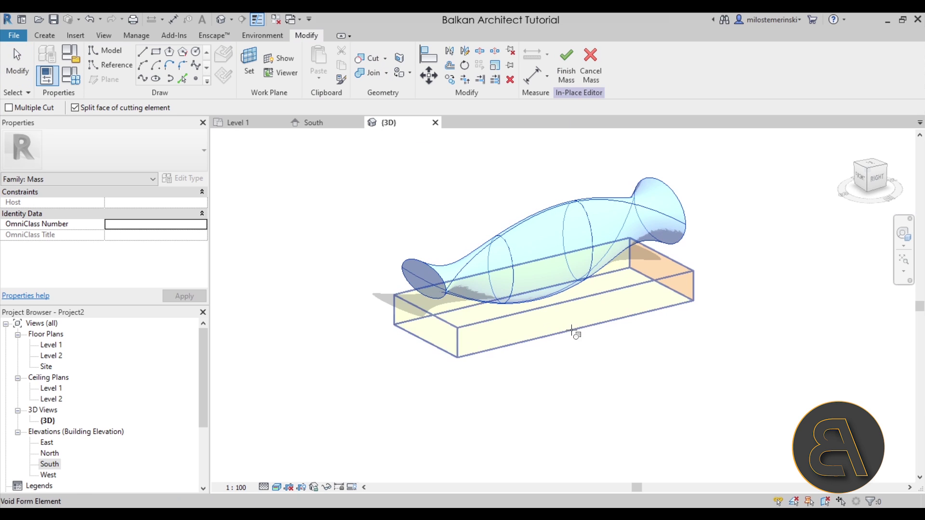
{"action": "left_click", "coordinate": [572, 329]}
{"action": "middle_click_drag", "start_coordinate": [572, 330], "coordinate": [551, 300], "text": "shift"}
{"action": "key", "text": "Escape"}
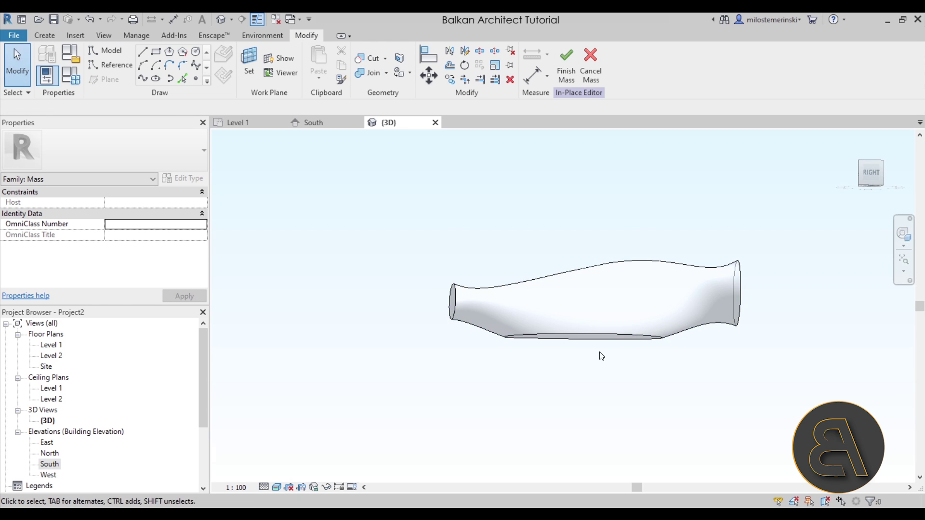
Examine the trimmed mass from several angles, including its flattened underside and both elliptical ends.
{"action": "middle_click_drag", "start_coordinate": [532, 337], "coordinate": [484, 279], "text": "shift"}
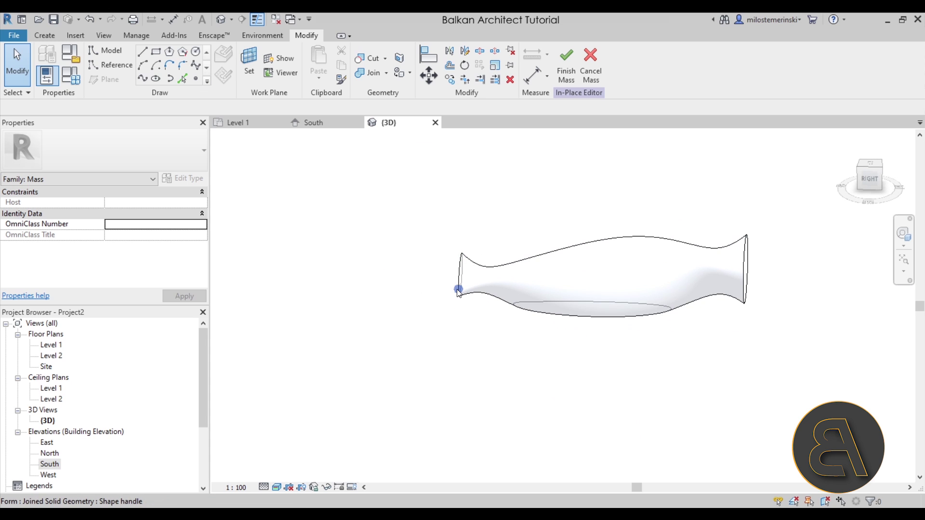
{"action": "scroll", "coordinate": [458, 291], "scroll_direction": "up", "scroll_amount": 5}
{"action": "scroll", "coordinate": [463, 279], "scroll_direction": "down", "scroll_amount": 2}
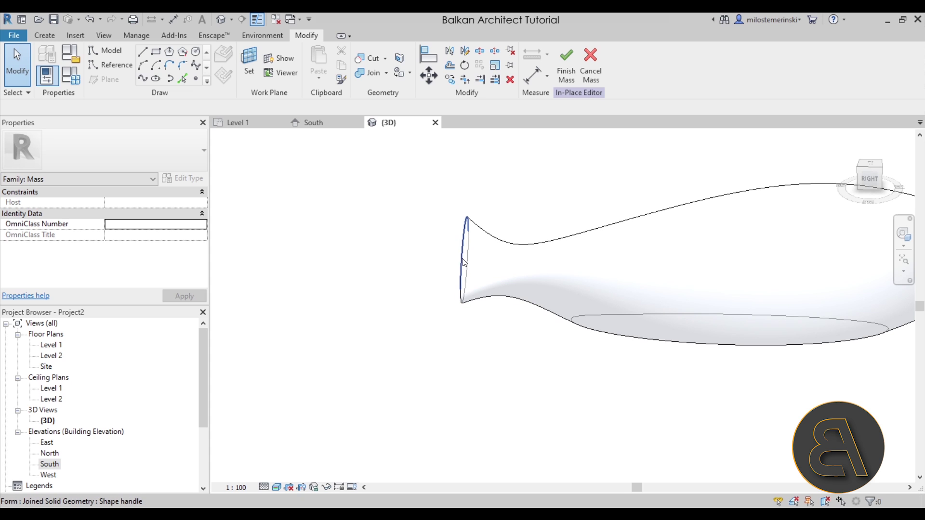
{"action": "middle_click_drag", "start_coordinate": [461, 241], "coordinate": [506, 299], "text": "shift"}
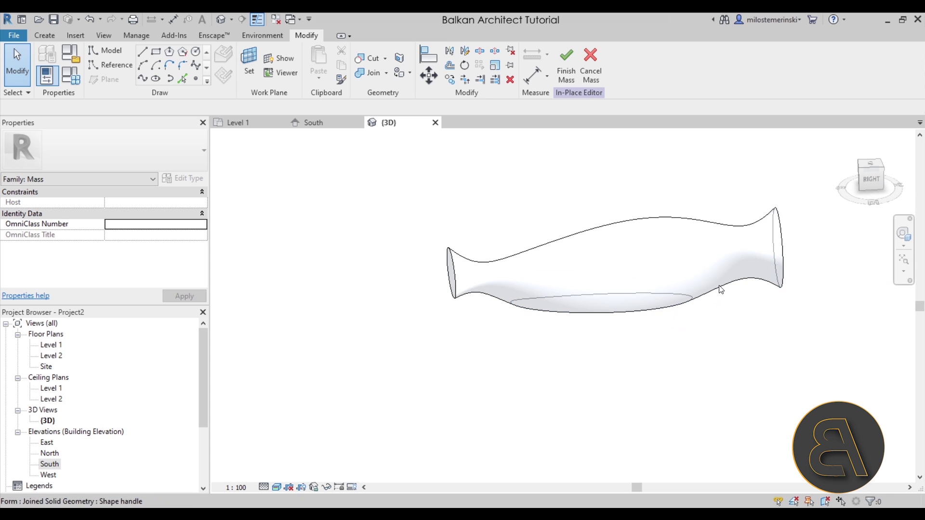
{"action": "middle_click_drag", "start_coordinate": [721, 291], "coordinate": [458, 450], "text": "shift"}
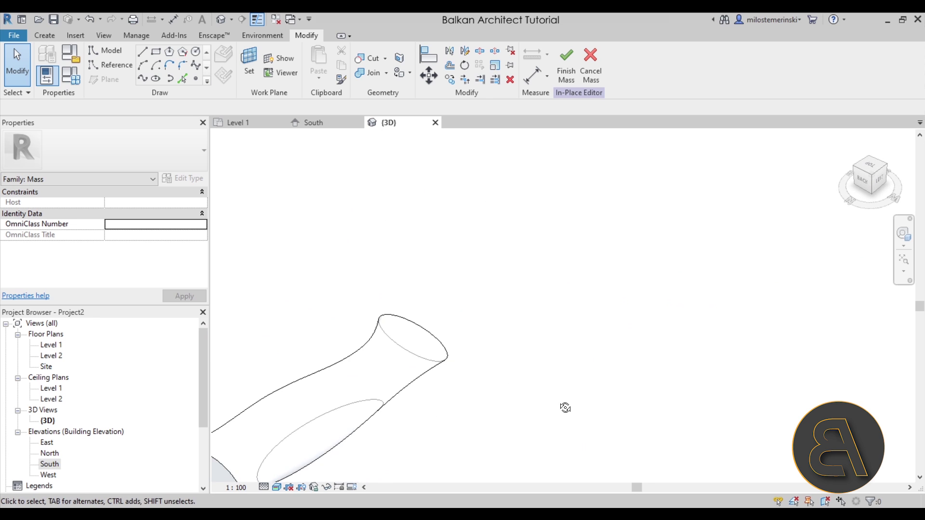
{"action": "middle_click_drag", "start_coordinate": [564, 406], "coordinate": [730, 419], "text": "shift"}
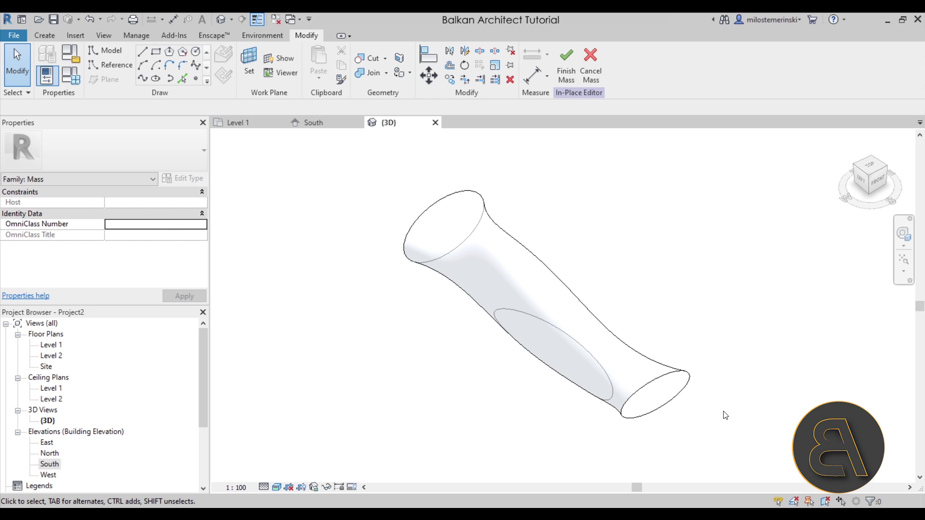
{"action": "middle_click_drag", "start_coordinate": [534, 393], "coordinate": [526, 370], "text": "shift"}
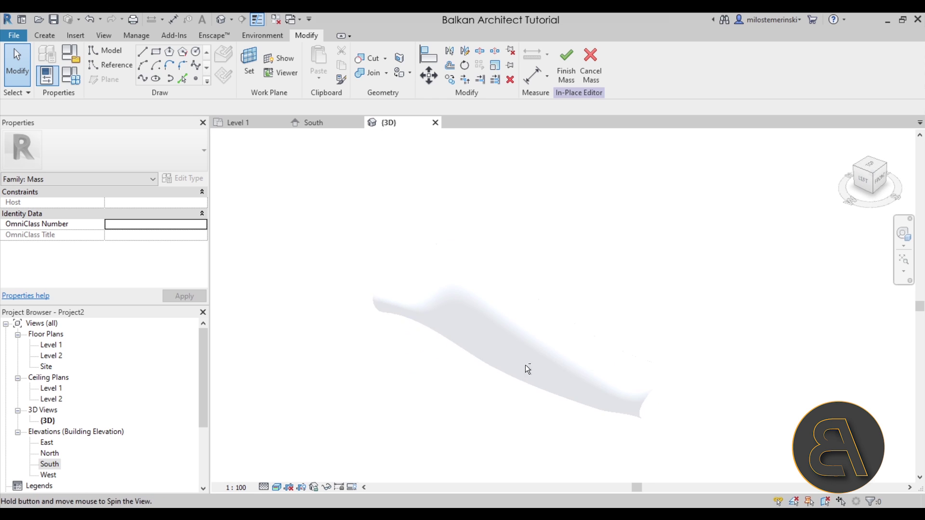
Open the larger elliptical end face of the mass for profile editing and view it in the South elevation.
{"action": "left_click", "coordinate": [355, 294]}
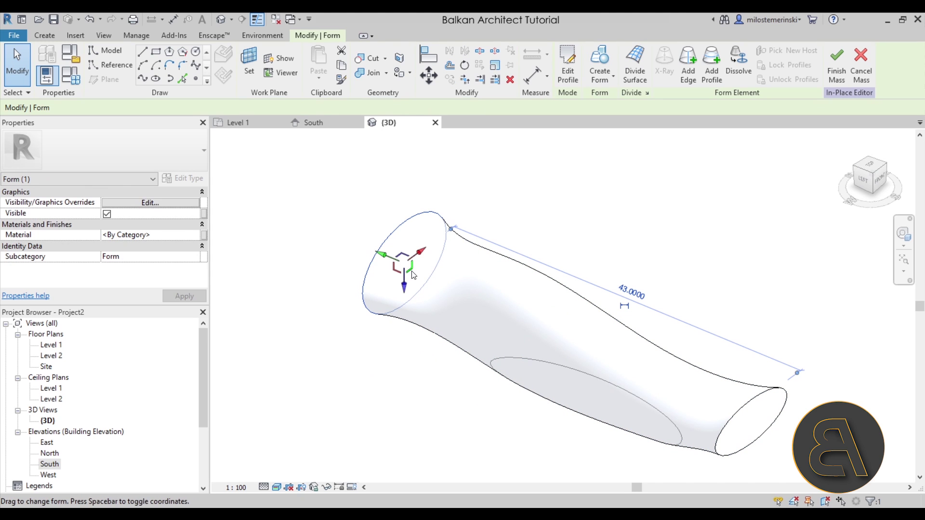
{"action": "left_click", "coordinate": [569, 77]}
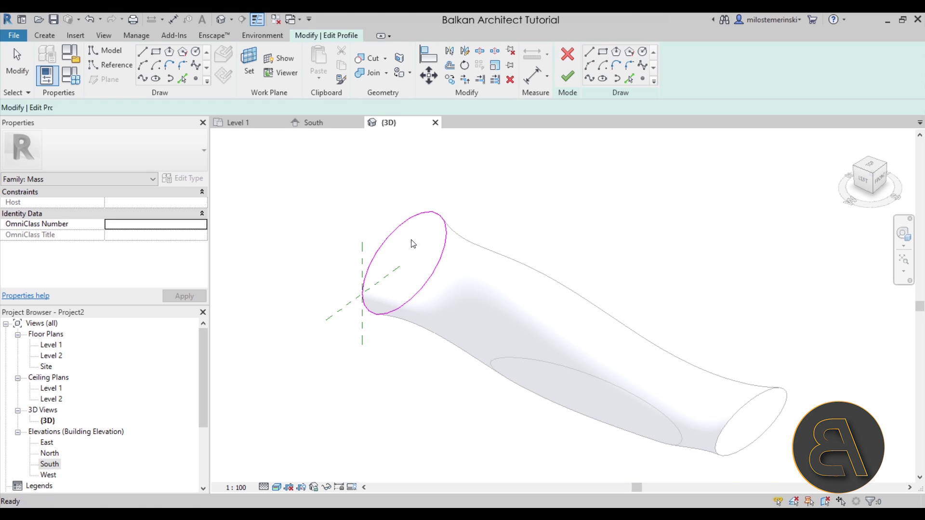
{"action": "left_click", "coordinate": [436, 260]}
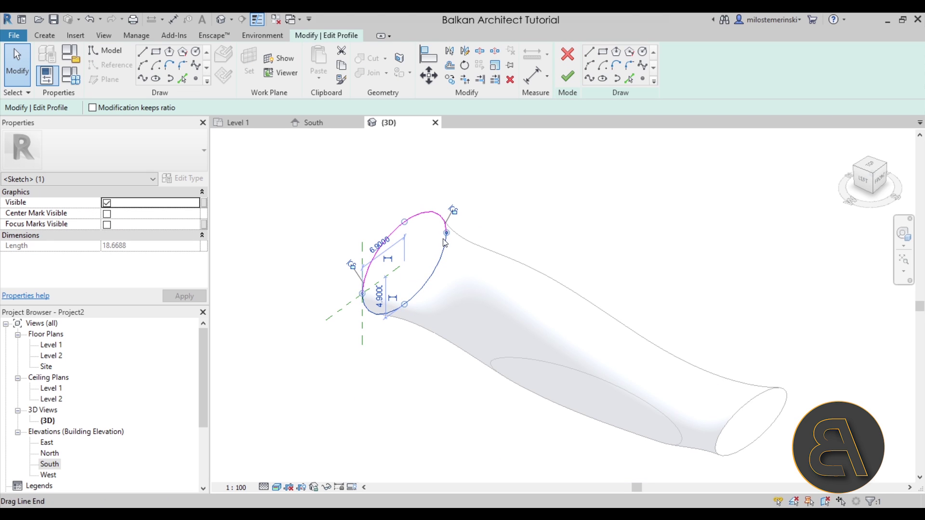
{"action": "mouse_move", "coordinate": [444, 242]}
{"action": "middle_mouse_down", "text": "shift"}
{"action": "mouse_move", "coordinate": [640, 231]}
{"action": "mouse_move", "coordinate": [434, 193]}
{"action": "middle_mouse_up", "text": "shift"}
{"action": "left_click", "coordinate": [352, 134]}
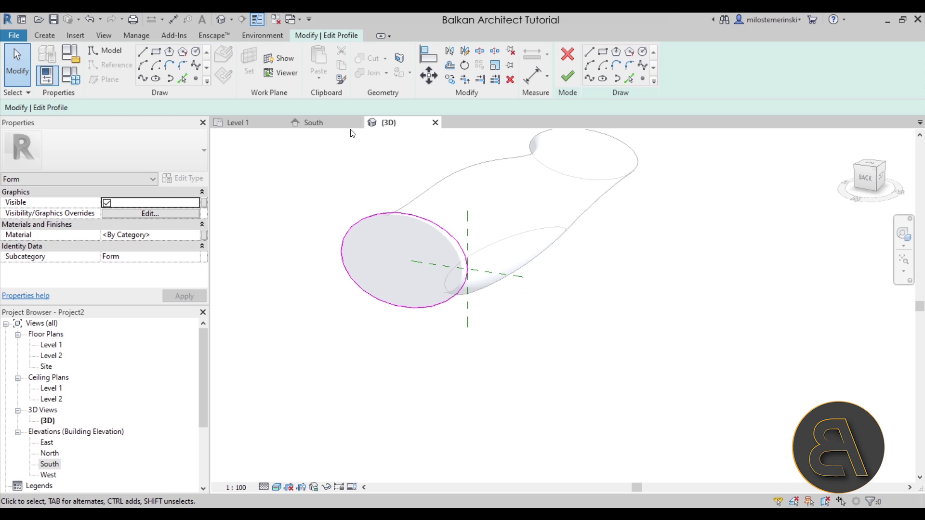
{"action": "left_click", "coordinate": [314, 123]}
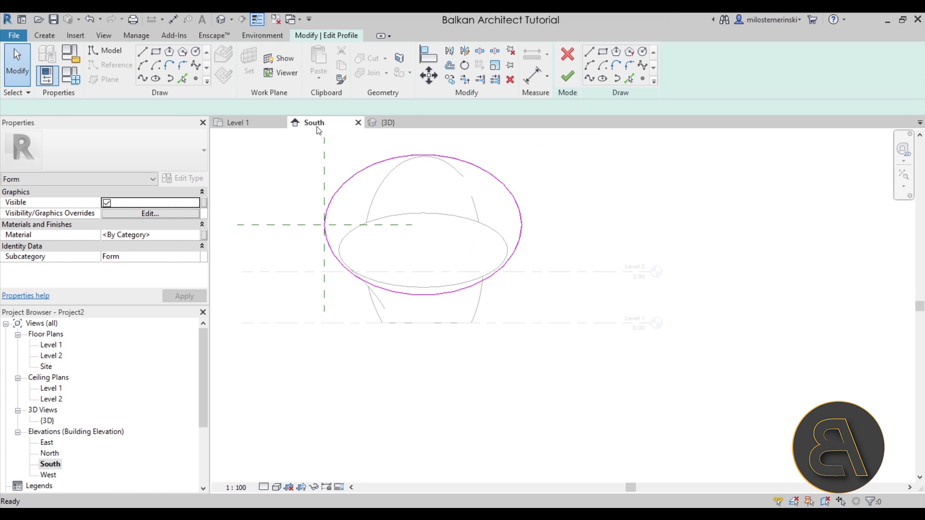
Draw a wider, flatter ellipse on the same centre as the end profile and delete the original ellipse.
{"action": "left_click", "coordinate": [603, 79]}
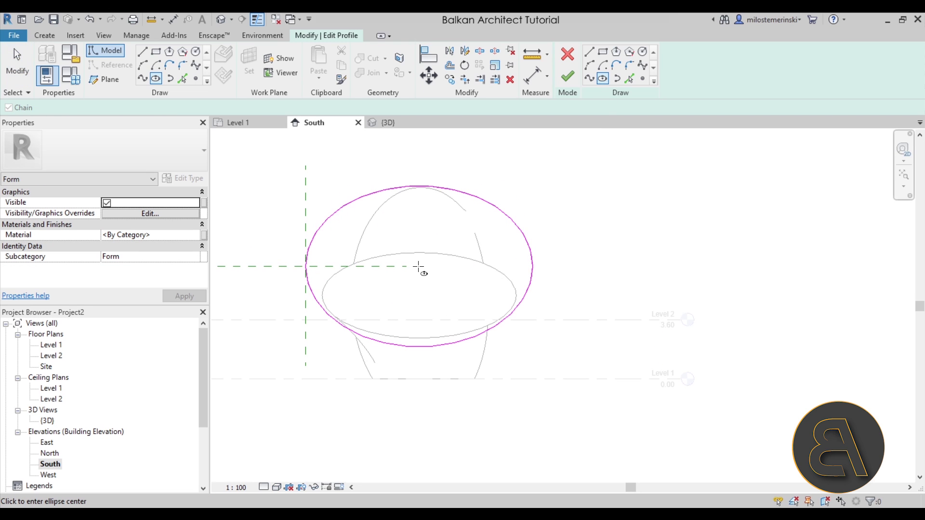
{"action": "left_click", "coordinate": [600, 266]}
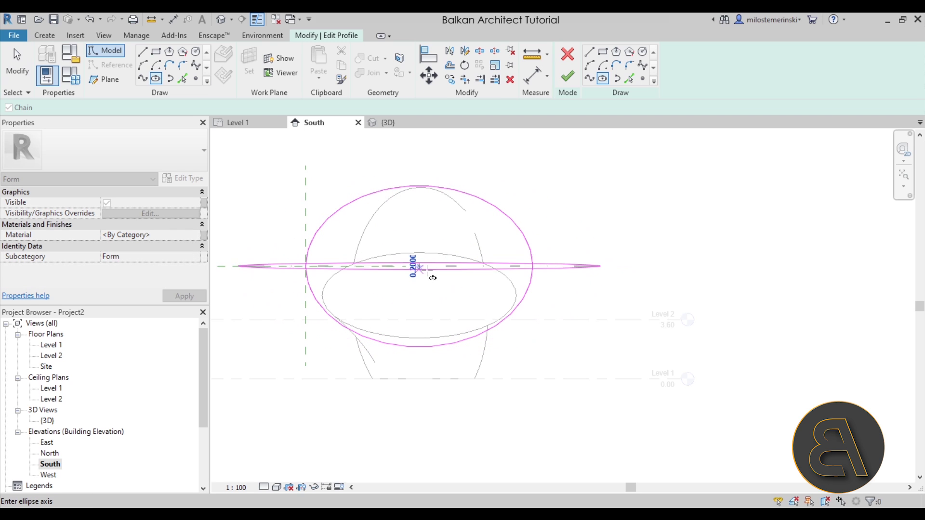
{"action": "left_click", "coordinate": [408, 331]}
{"action": "key", "text": "Escape"}
{"action": "left_click", "coordinate": [414, 344]}
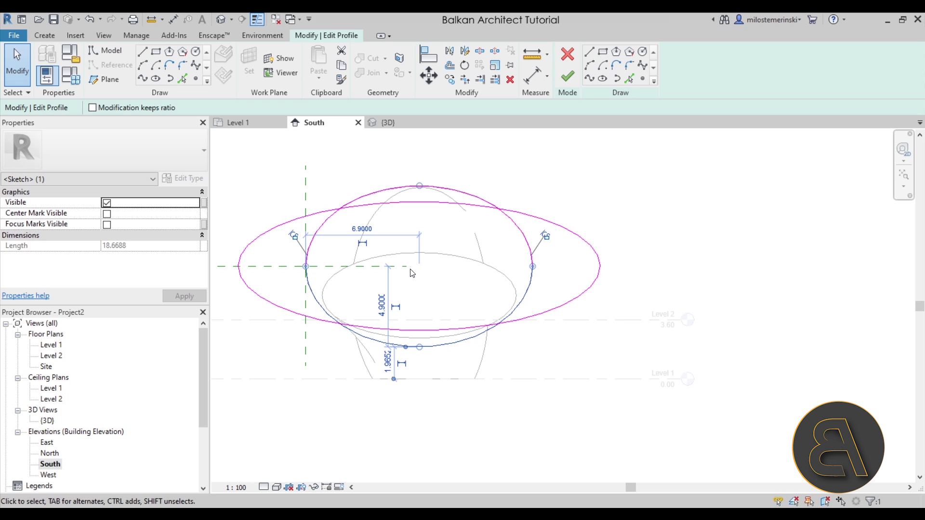
{"action": "key", "text": "Delete"}
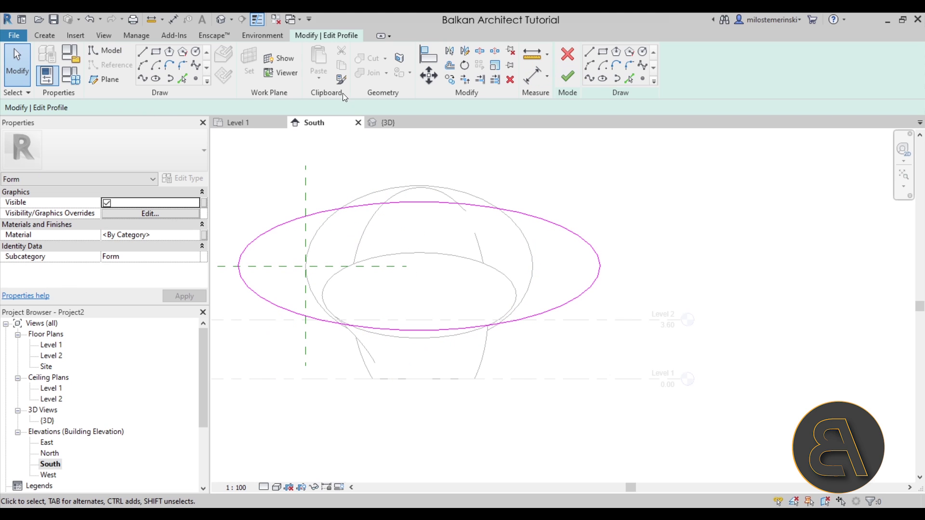
Return to the 3D view and finish the profile edit so the mass flares out to the wider ellipse.
{"action": "left_click", "coordinate": [399, 123]}
{"action": "left_click", "coordinate": [567, 76]}
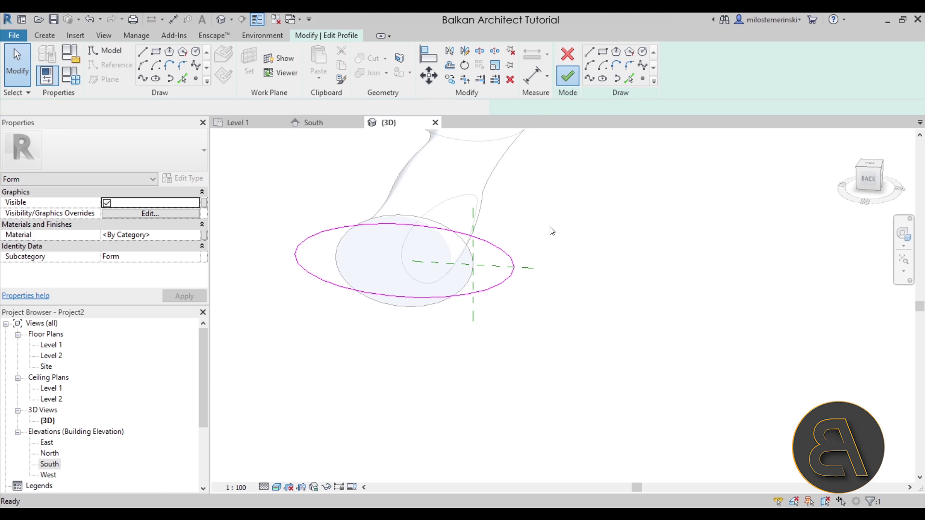
{"action": "left_click", "coordinate": [588, 288]}
{"action": "middle_click_drag", "start_coordinate": [588, 288], "coordinate": [634, 337], "text": "shift"}
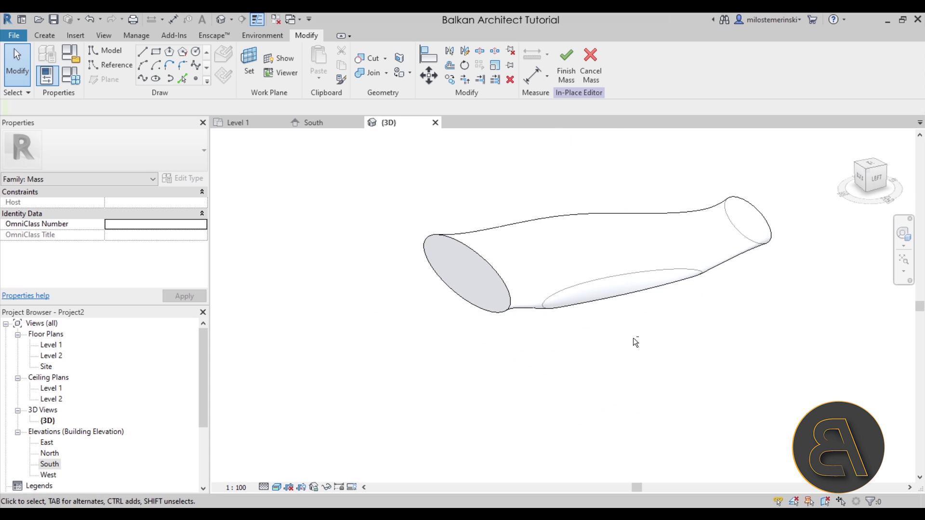
{"action": "left_click", "coordinate": [599, 214]}
{"action": "left_click", "coordinate": [558, 184]}
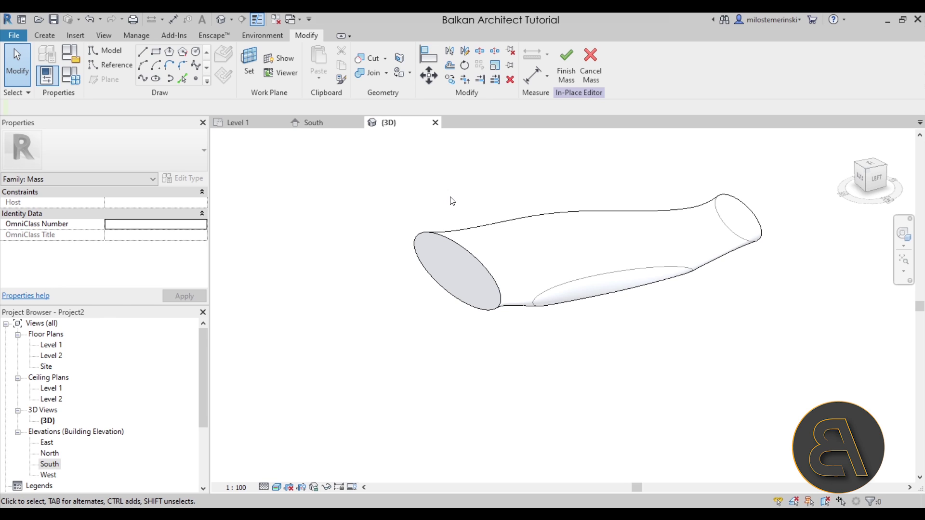
In the Site floor plan, draw a 1 m by 47 m rectangle on Level 1 along the mass's west side, spanning its full length.
{"action": "left_click", "coordinate": [238, 123]}
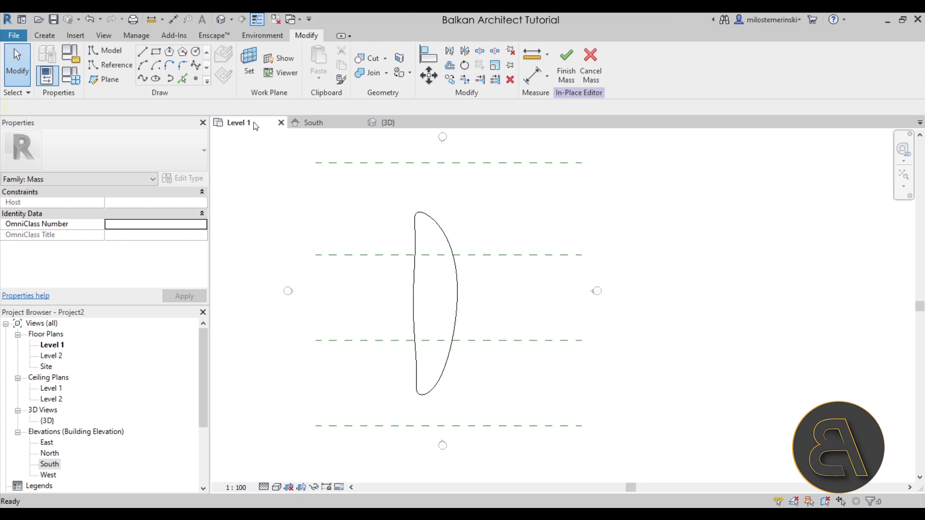
{"action": "double_click", "coordinate": [47, 367]}
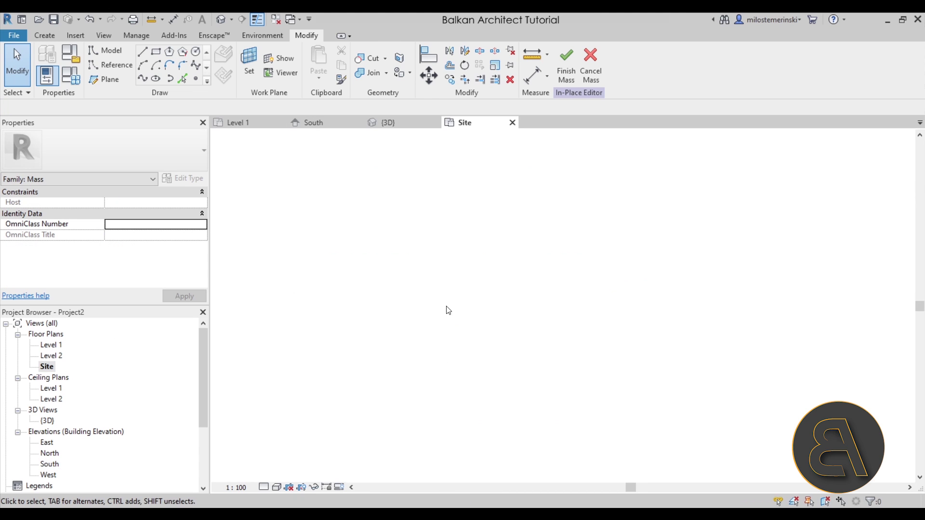
{"action": "scroll", "coordinate": [419, 326], "scroll_direction": "down", "scroll_amount": 2}
{"action": "scroll", "coordinate": [400, 299], "scroll_direction": "up", "scroll_amount": 2}
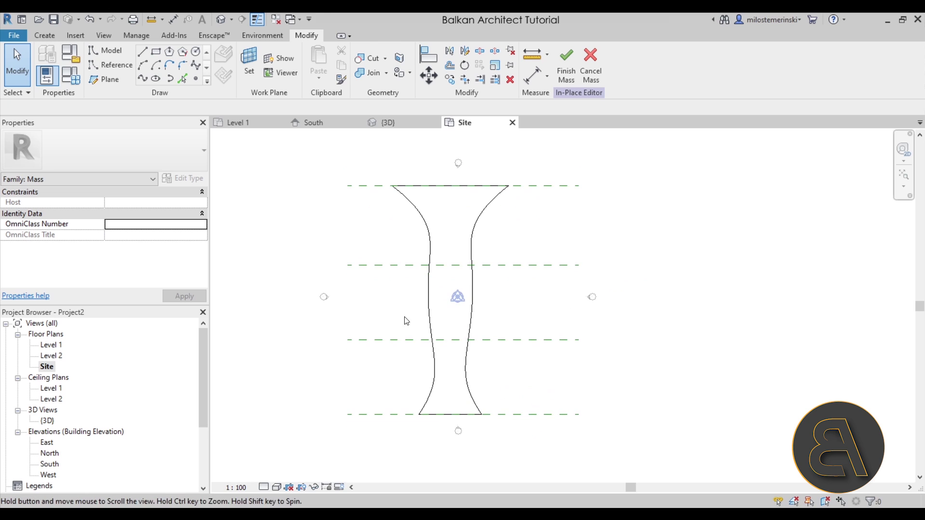
{"action": "left_click", "coordinate": [51, 39]}
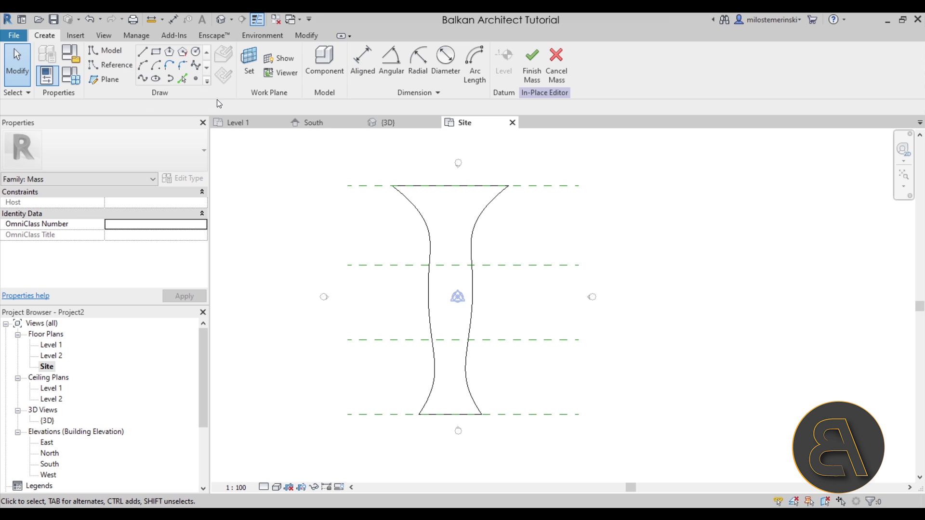
{"action": "left_click", "coordinate": [156, 52]}
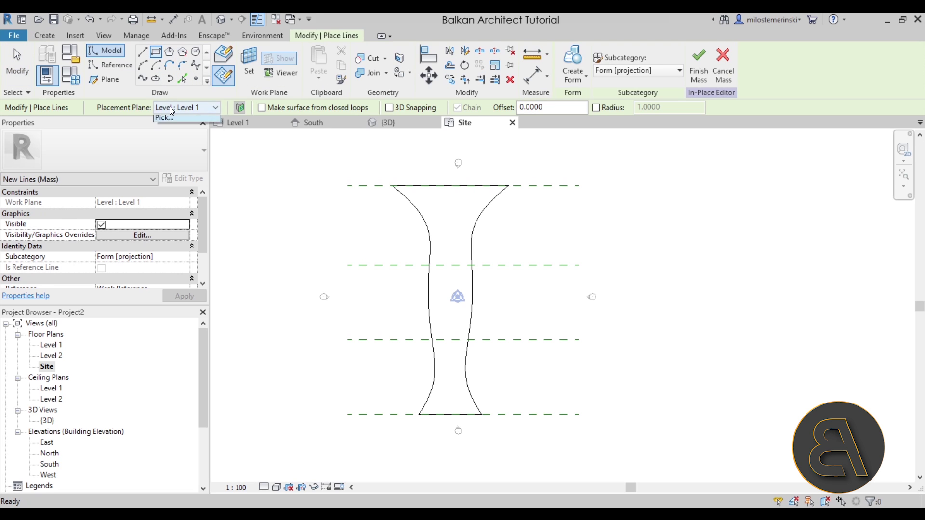
{"action": "left_click", "coordinate": [185, 108]}
{"action": "left_click", "coordinate": [183, 117]}
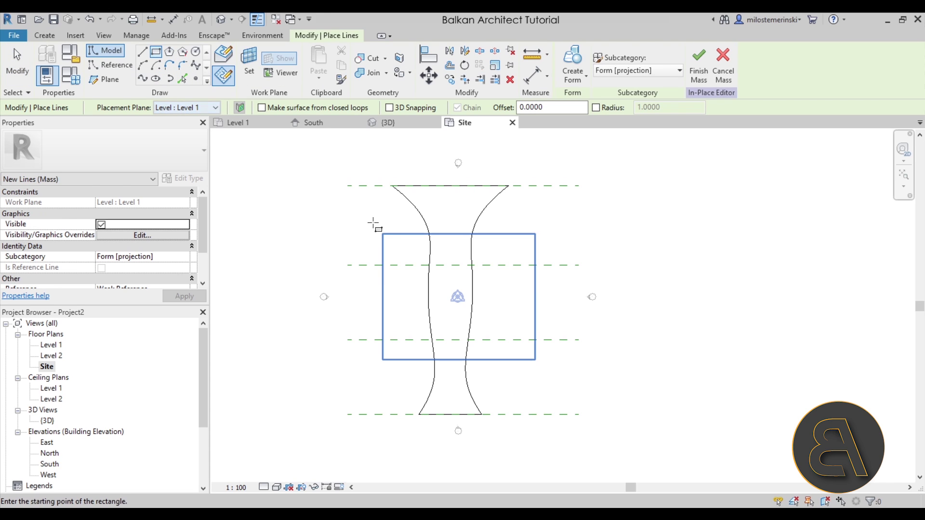
{"action": "left_click", "coordinate": [386, 175]}
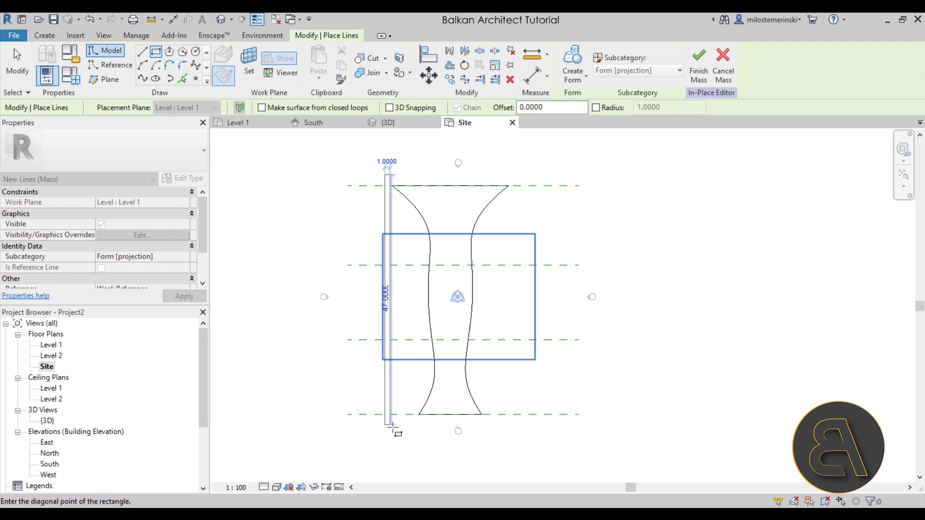
{"action": "left_click", "coordinate": [393, 427]}
{"action": "key", "text": "Escape"}
{"action": "key", "text": "Escape"}
Reduce the width dimension of the long rectangle to turn it into a very thin strip.
{"action": "scroll", "coordinate": [391, 412], "scroll_direction": "up", "scroll_amount": 3}
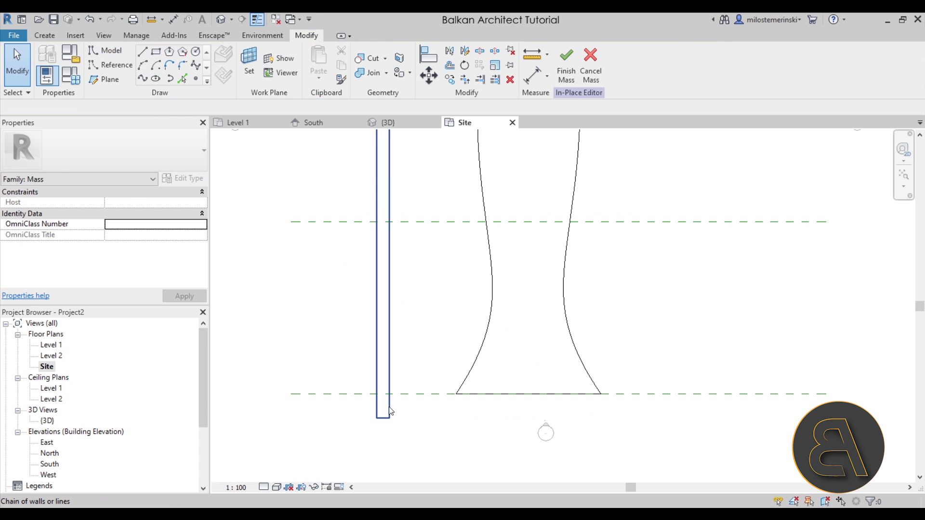
{"action": "left_click", "coordinate": [389, 410]}
{"action": "scroll", "coordinate": [389, 412], "scroll_direction": "up", "scroll_amount": 3}
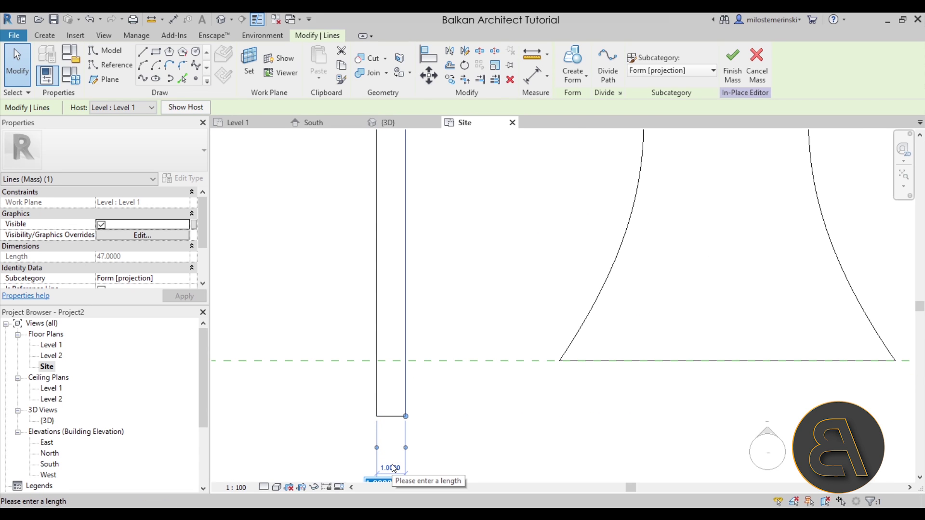
{"action": "key", "text": "Return"}
{"action": "key", "text": "Escape"}
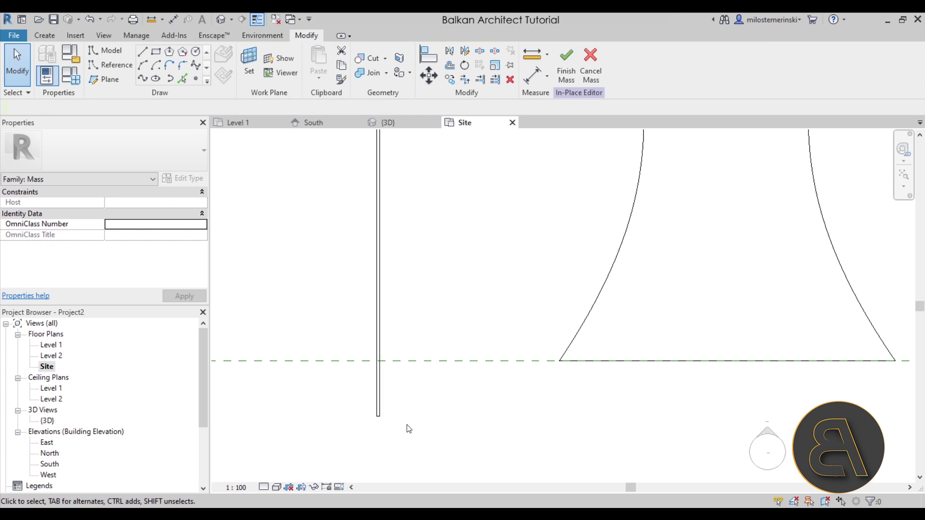
Nudge the whole thin rectangle east until it crosses the outer western part of the mass's flared north end.
{"action": "scroll", "coordinate": [408, 401], "scroll_direction": "down", "scroll_amount": 3}
{"action": "scroll", "coordinate": [401, 160], "scroll_direction": "up", "scroll_amount": 5}
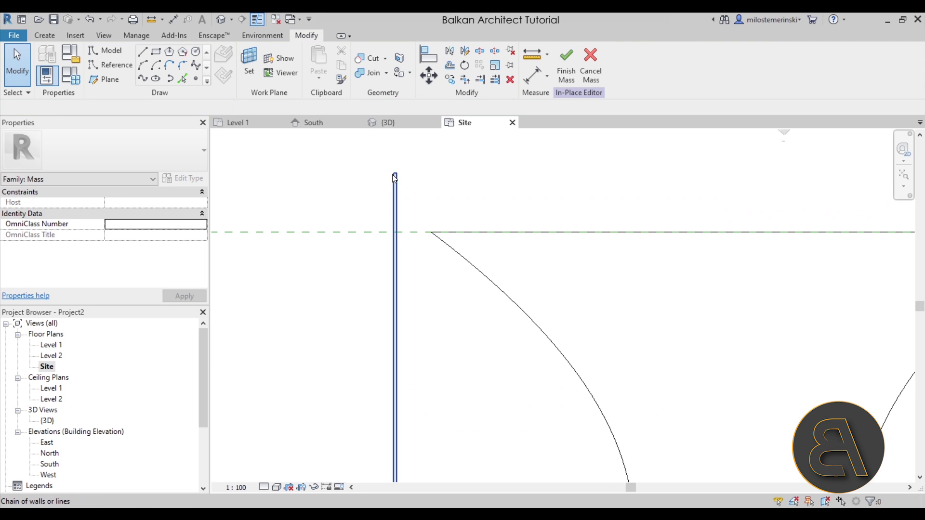
{"action": "left_click", "coordinate": [394, 182]}
{"action": "key", "text": "Right"}
{"action": "key", "text": "Right"}
{"action": "key", "text": "Right"}
{"action": "key", "text": "Right"}
{"action": "key", "text": "Right"}
{"action": "key", "text": "Right"}
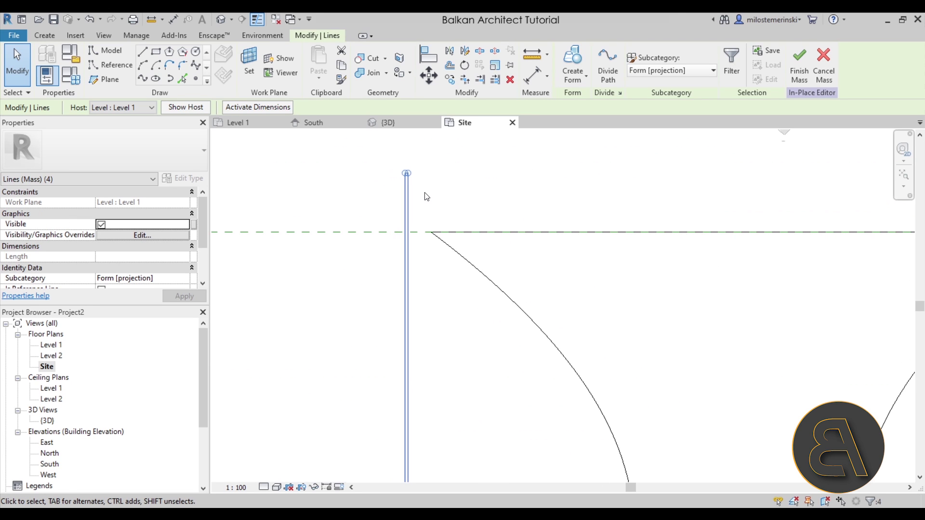
{"action": "key", "text": "Right"}
{"action": "key", "text": "Right"}
{"action": "key", "text": "Right"}
{"action": "key", "text": "Right"}
{"action": "key", "text": "Right"}
{"action": "key", "text": "Right"}
{"action": "key", "text": "Right"}
{"action": "key", "text": "Right"}
{"action": "key", "text": "Right"}
{"action": "key", "text": "Right"}
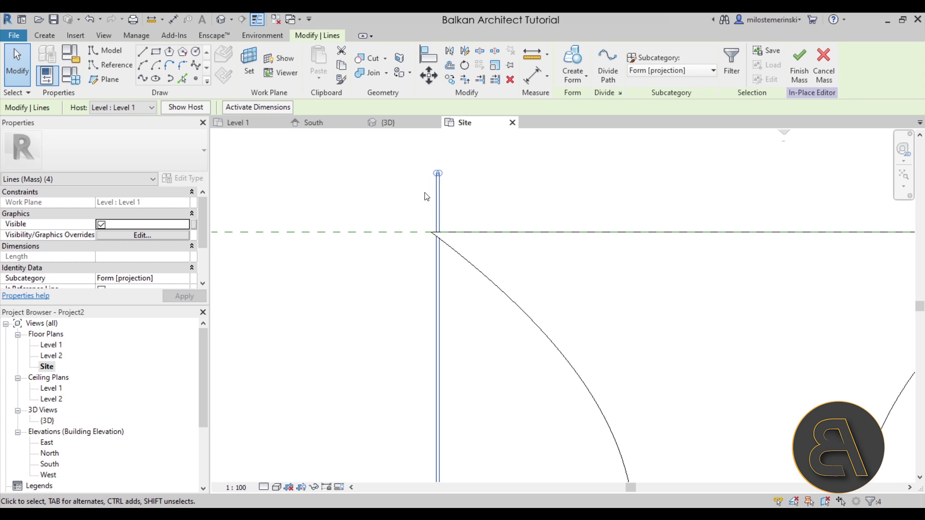
{"action": "key", "text": "Right"}
{"action": "key", "text": "Right"}
{"action": "key", "text": "Right"}
{"action": "key", "text": "Right"}
{"action": "key", "text": "Right"}
{"action": "key", "text": "Right"}
{"action": "key", "text": "Right"}
{"action": "key", "text": "Right"}
{"action": "key", "text": "Right"}
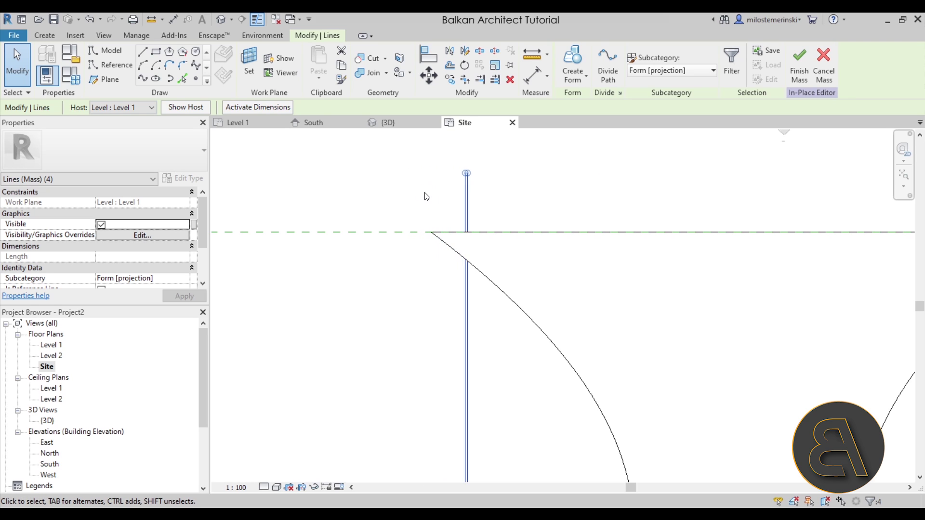
{"action": "scroll", "coordinate": [426, 196], "scroll_direction": "down", "scroll_amount": 5}
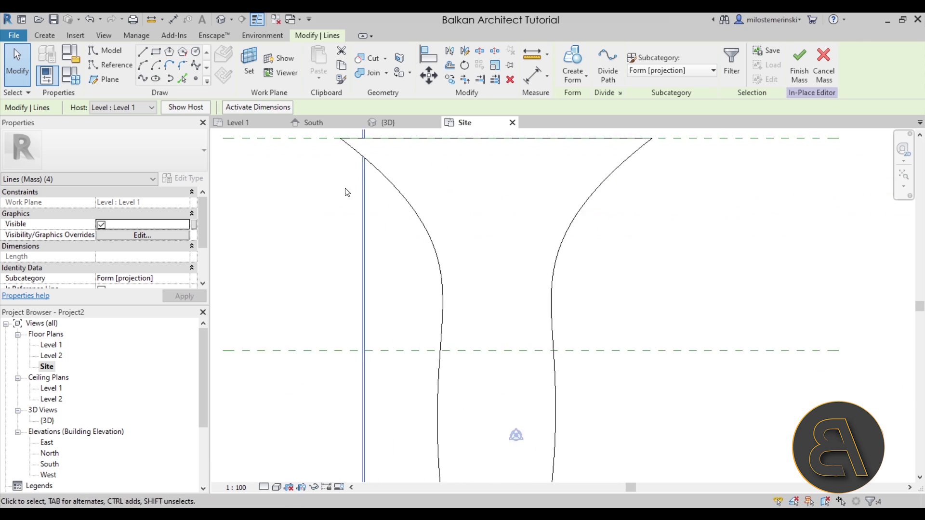
Return to the 3D view and create a void form from the thin rectangle beside the mass.
{"action": "left_click", "coordinate": [388, 122]}
{"action": "middle_click_drag", "start_coordinate": [641, 309], "coordinate": [663, 315], "text": "shift"}
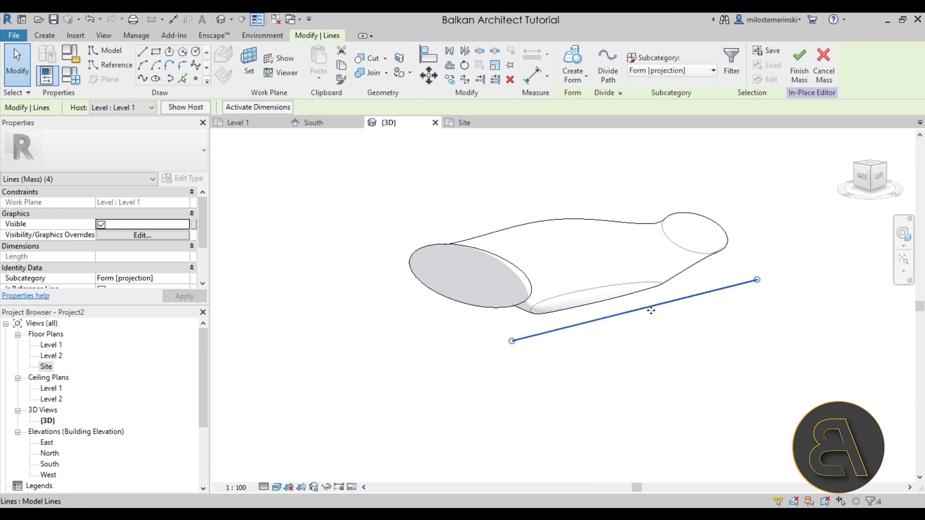
{"action": "left_click", "coordinate": [574, 76]}
{"action": "left_click", "coordinate": [580, 124]}
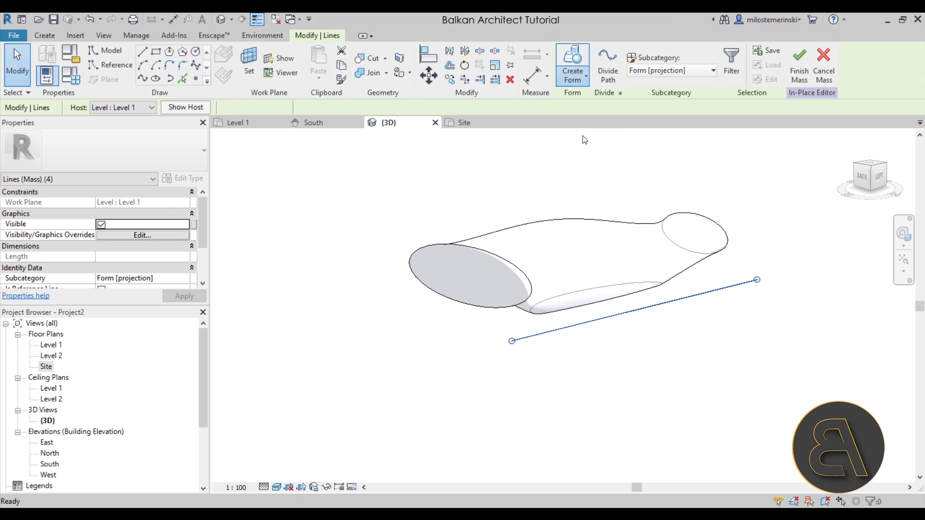
Select the thin void form that cuts the slot near the outer edge of the mass's flared end.
{"action": "left_click", "coordinate": [421, 207]}
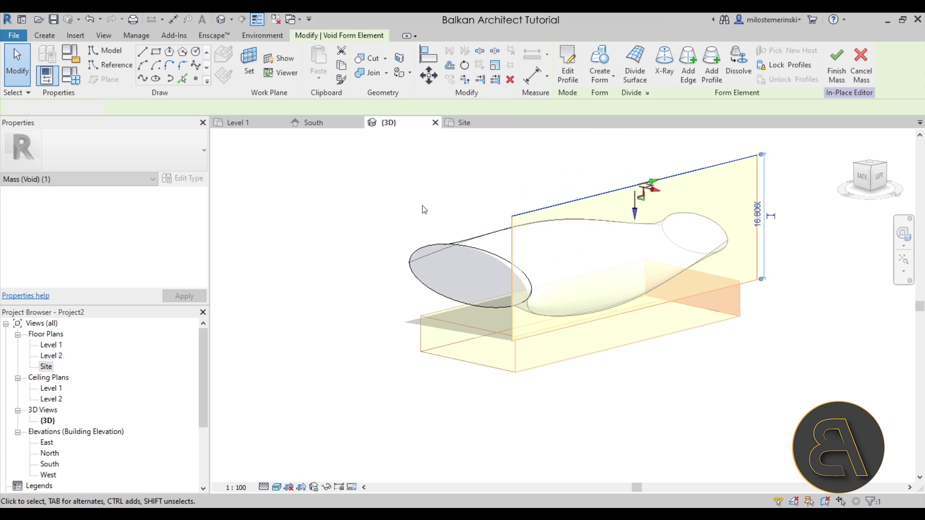
{"action": "middle_click_drag", "start_coordinate": [422, 207], "coordinate": [351, 196], "text": "shift"}
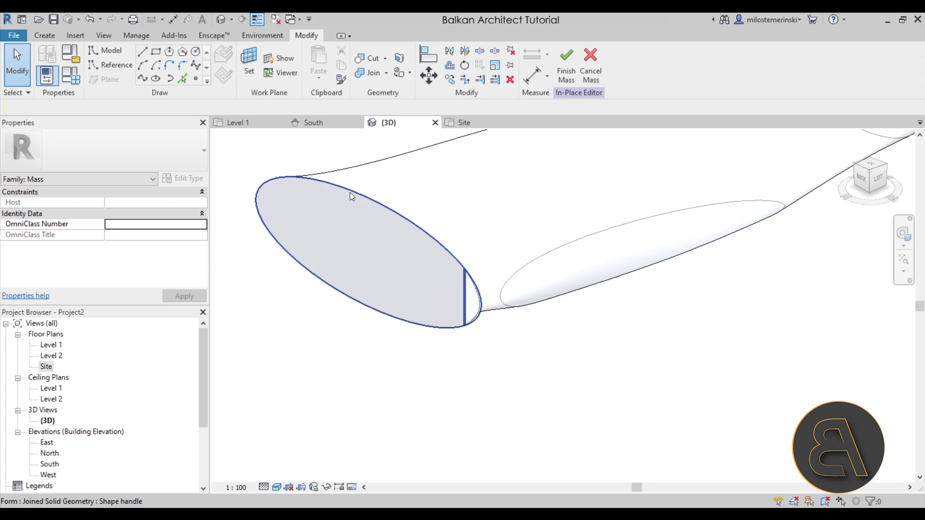
{"action": "scroll", "coordinate": [501, 270], "scroll_direction": "down", "scroll_amount": 3}
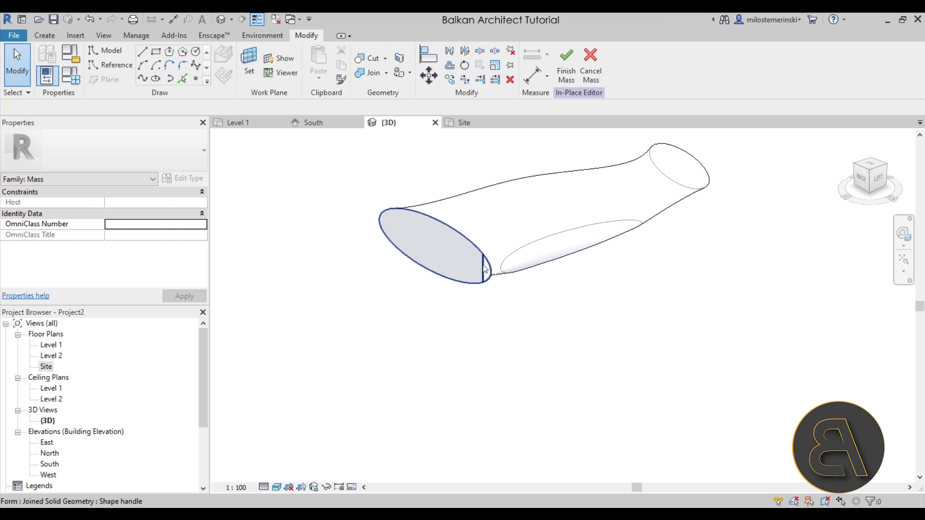
{"action": "scroll", "coordinate": [485, 269], "scroll_direction": "up", "scroll_amount": 4}
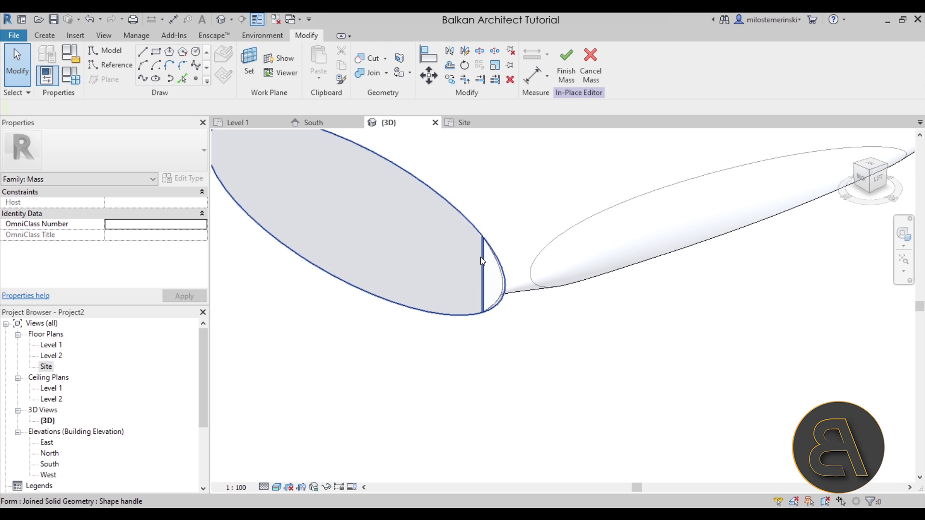
{"action": "key", "text": "Tab"}
{"action": "key", "text": "Tab"}
{"action": "key", "text": "Tab"}
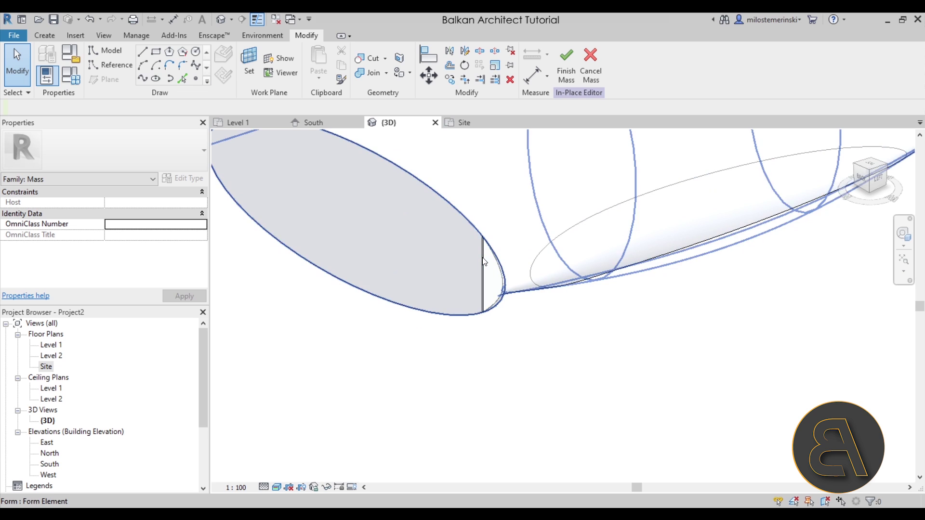
{"action": "key", "text": "Tab"}
{"action": "left_click", "coordinate": [485, 262]}
{"action": "scroll", "coordinate": [481, 258], "scroll_direction": "down", "scroll_amount": 5}
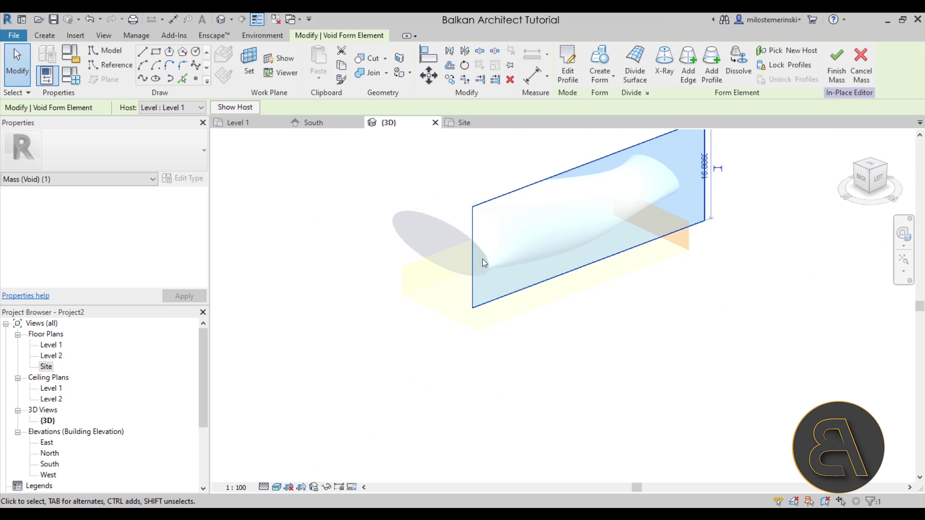
{"action": "middle_click_drag", "start_coordinate": [482, 259], "coordinate": [546, 200], "text": "shift"}
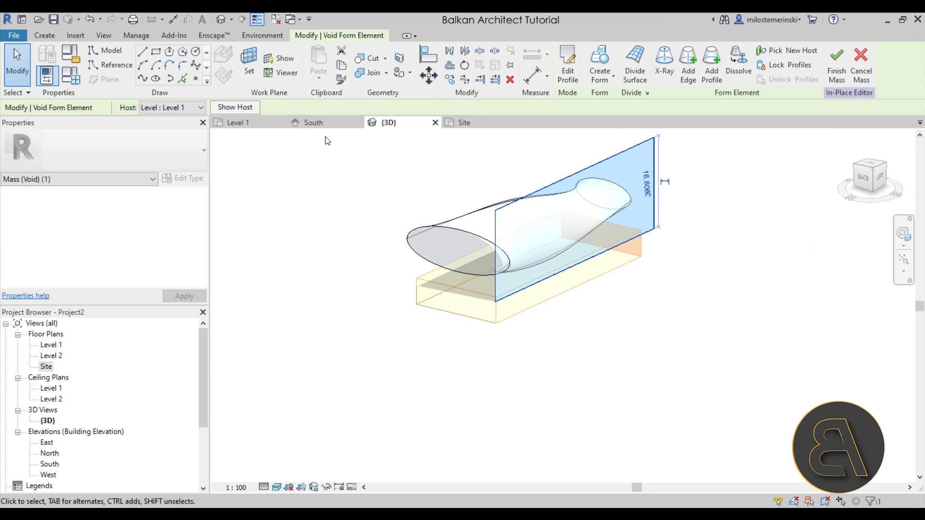
In the Site plan, start a multiple copy of the thin void and place the first copy 1.5 m east.
{"action": "left_click", "coordinate": [471, 130]}
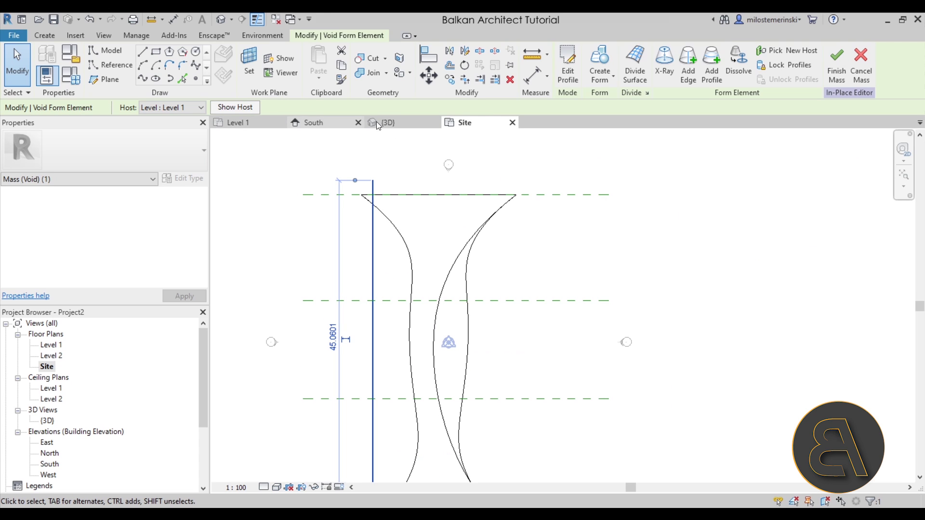
{"action": "left_click", "coordinate": [449, 79]}
{"action": "scroll", "coordinate": [390, 193], "scroll_direction": "up", "scroll_amount": 2}
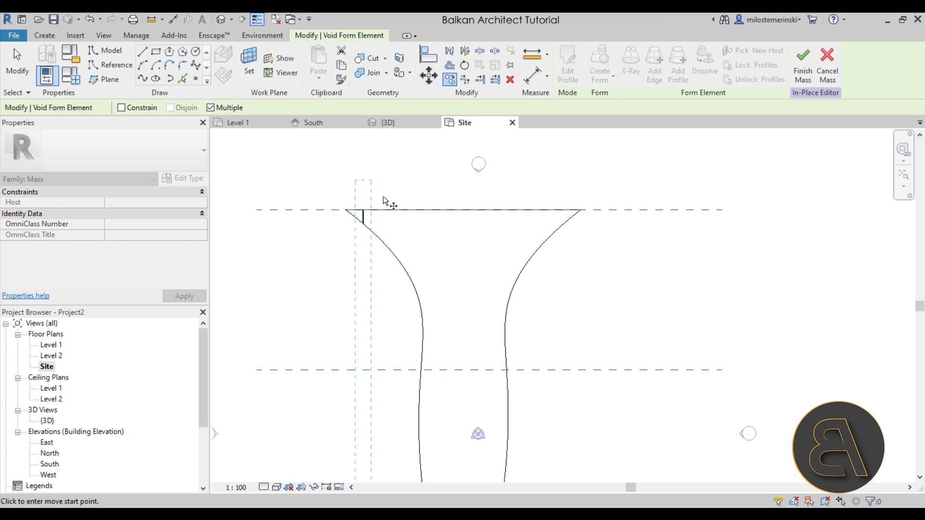
{"action": "left_click", "coordinate": [393, 192]}
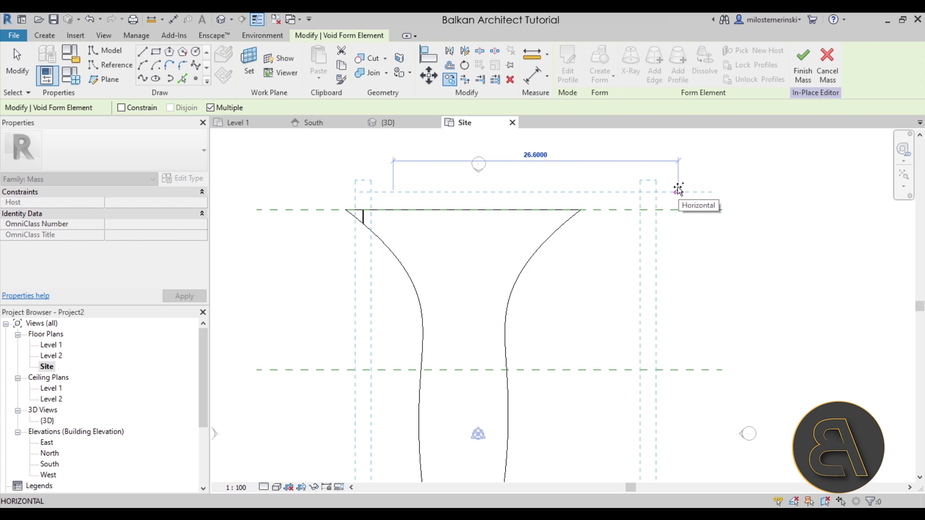
{"action": "type", "text": "1.5"}
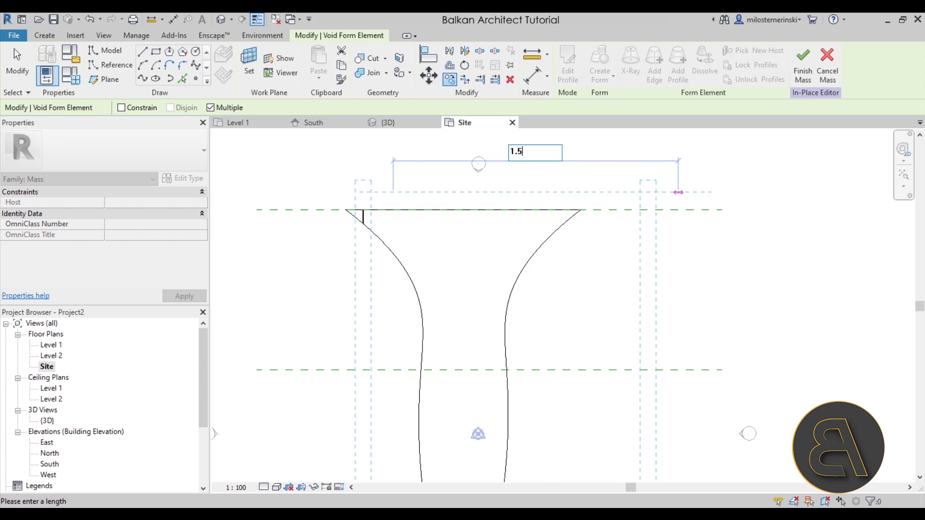
{"action": "key", "text": "Return"}
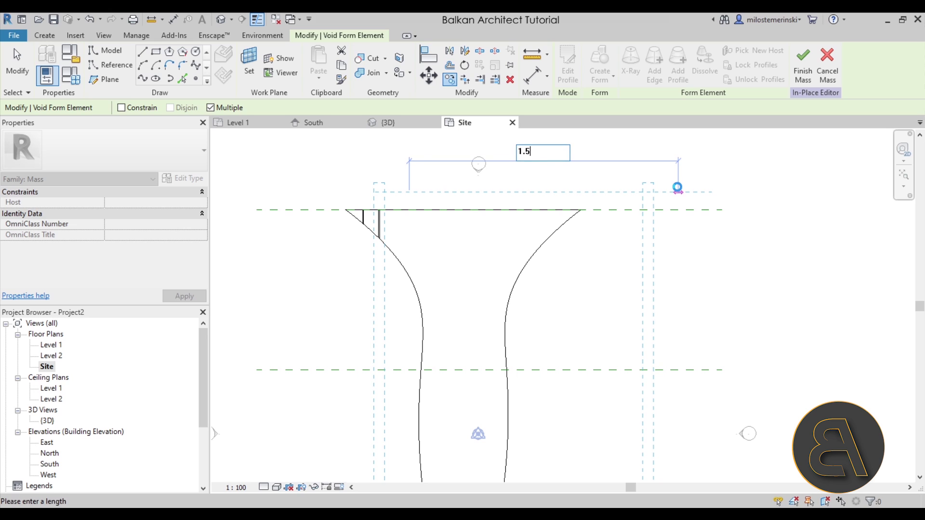
Add five more copies of the void eastward at 1.5 m spacing, end the copying and return to the 3D view.
{"action": "key", "text": "Return"}
{"action": "type", "text": "1."}
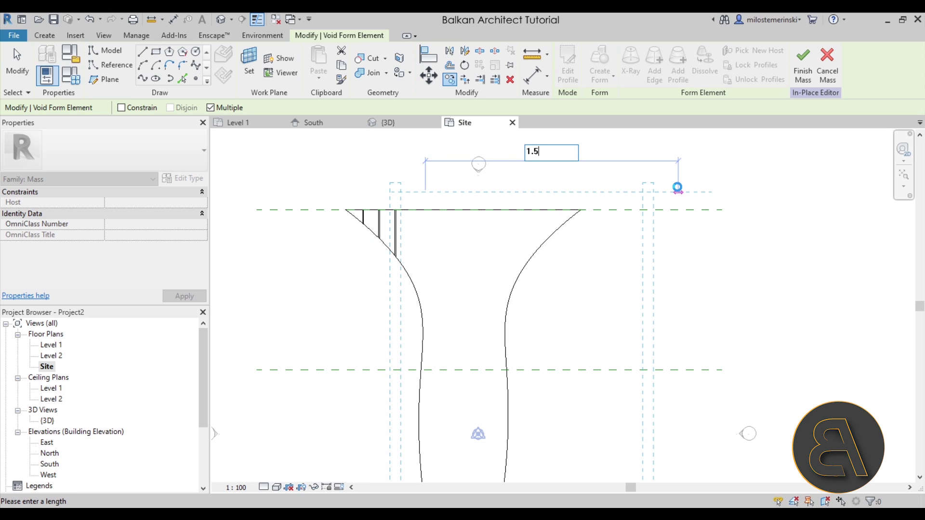
{"action": "type", "text": "5"}
{"action": "key", "text": "Return"}
{"action": "type", "text": "1.5"}
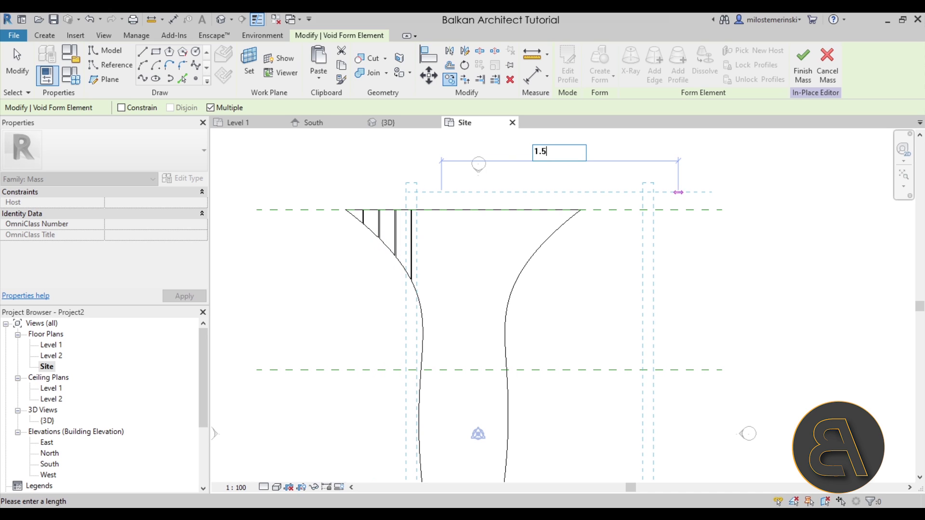
{"action": "key", "text": "Return"}
{"action": "type", "text": "1.5"}
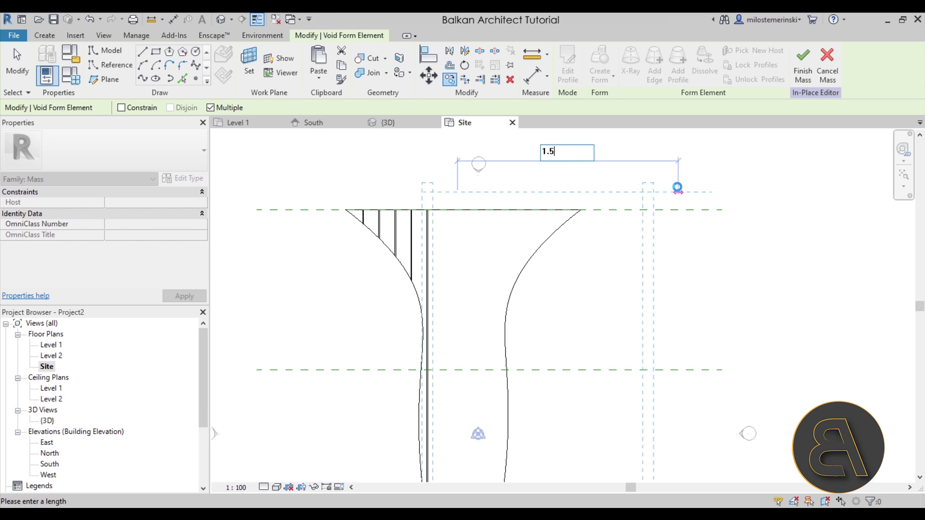
{"action": "key", "text": "Return"}
{"action": "type", "text": "1.5"}
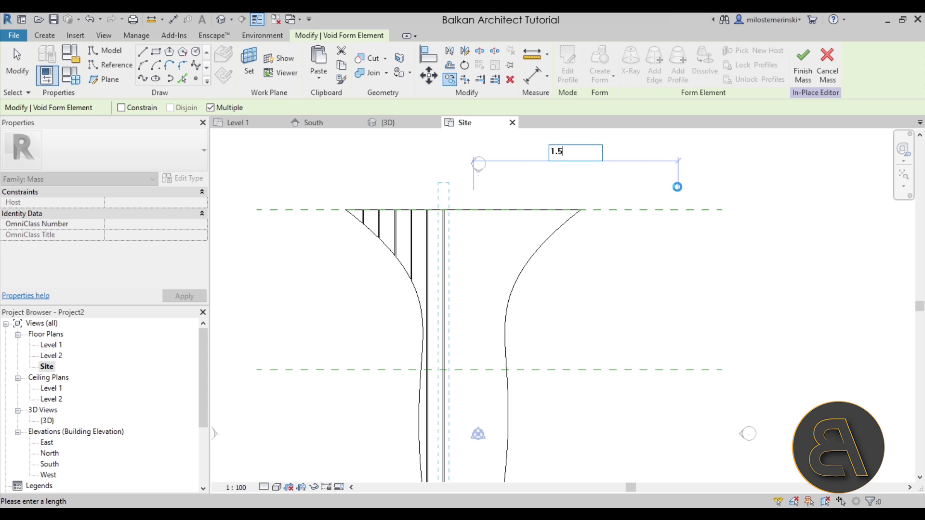
{"action": "key", "text": "Return"}
{"action": "scroll", "coordinate": [481, 213], "scroll_direction": "down", "scroll_amount": 2}
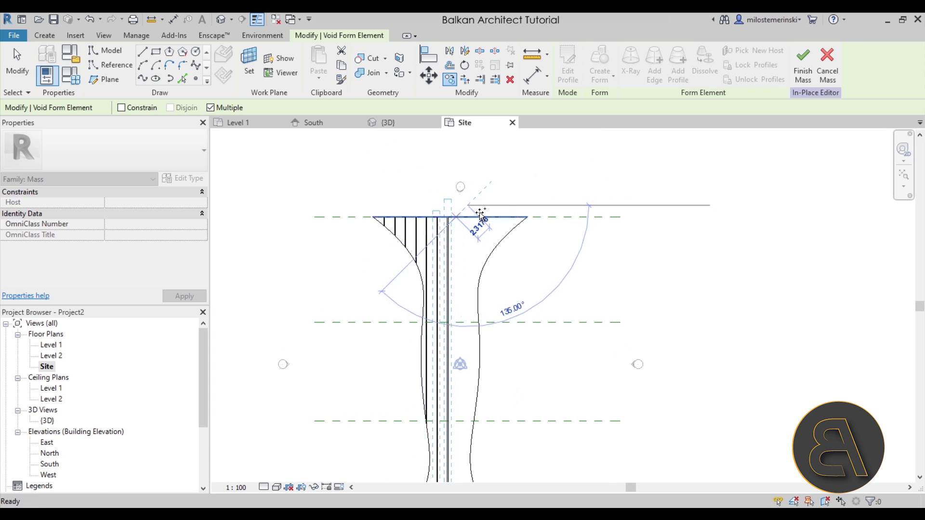
{"action": "scroll", "coordinate": [480, 208], "scroll_direction": "up", "scroll_amount": 1}
{"action": "scroll", "coordinate": [481, 207], "scroll_direction": "down", "scroll_amount": 1}
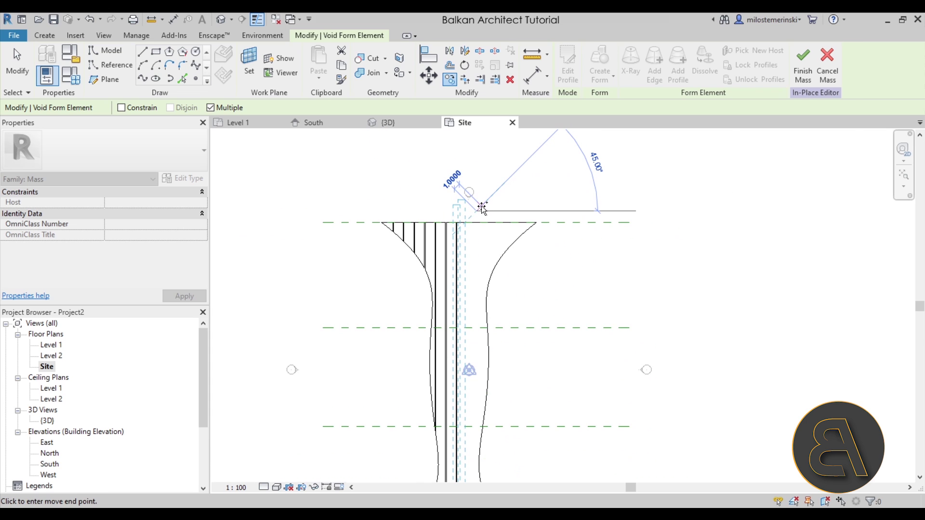
{"action": "key", "text": "Escape"}
{"action": "key", "text": "Escape"}
{"action": "left_click", "coordinate": [388, 122]}
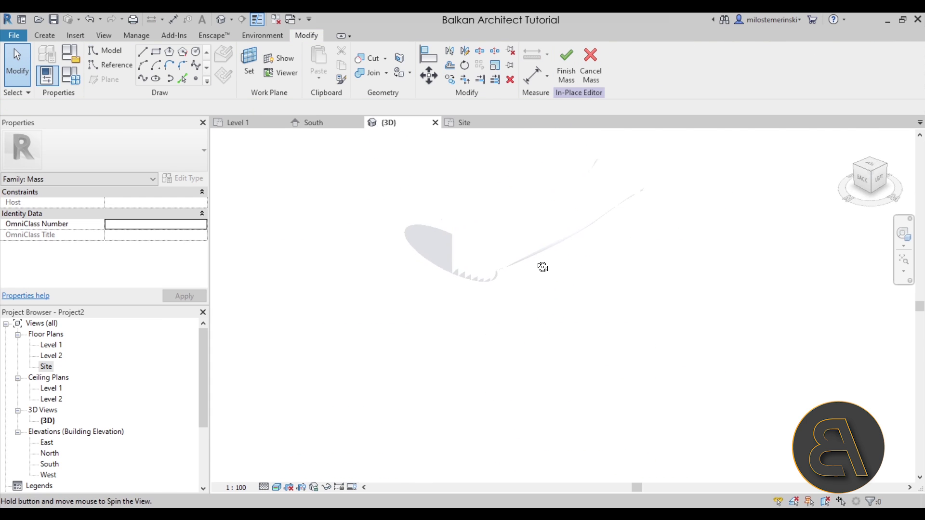
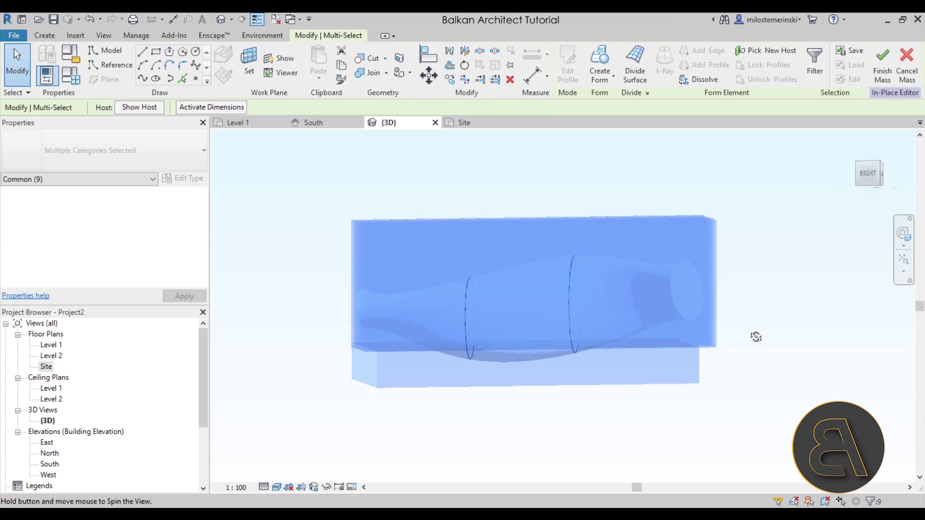
{"action": "scroll", "coordinate": [718, 342], "scroll_direction": "up", "scroll_amount": 4}
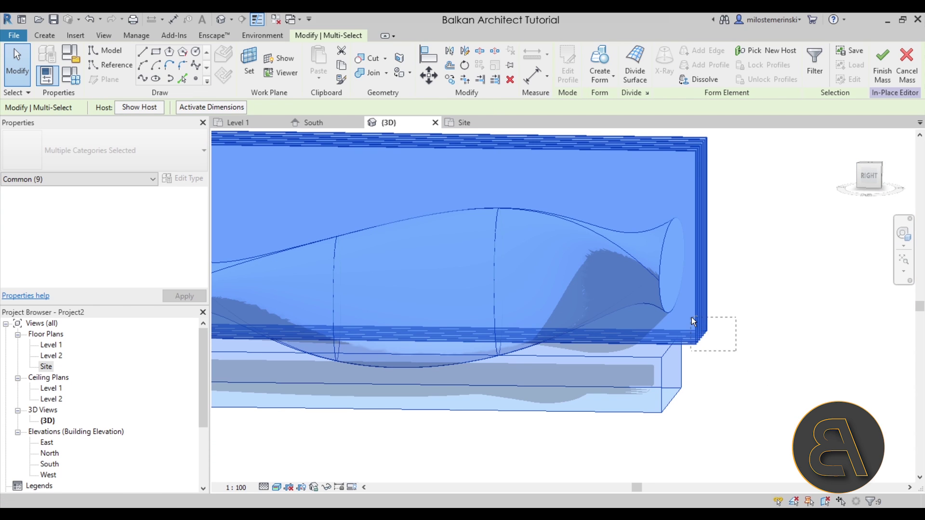
{"action": "left_click", "coordinate": [692, 317]}
{"action": "middle_click_drag", "start_coordinate": [727, 364], "coordinate": [772, 305], "text": "shift"}
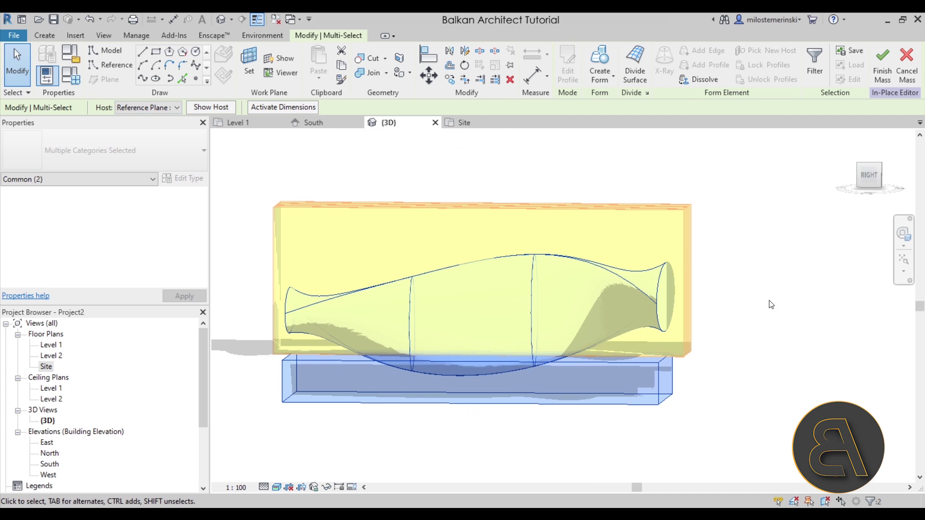
{"action": "left_click", "coordinate": [694, 222]}
{"action": "left_click", "coordinate": [727, 227]}
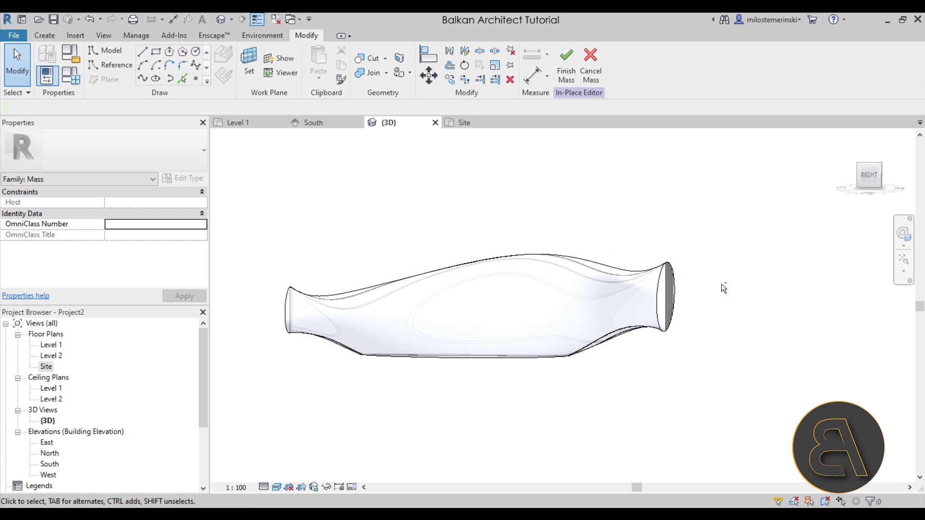
Select all seven thin void forms cutting through the mass, without the mass itself or the large void box beneath it.
{"action": "middle_click_drag", "start_coordinate": [721, 288], "coordinate": [663, 326], "text": "shift"}
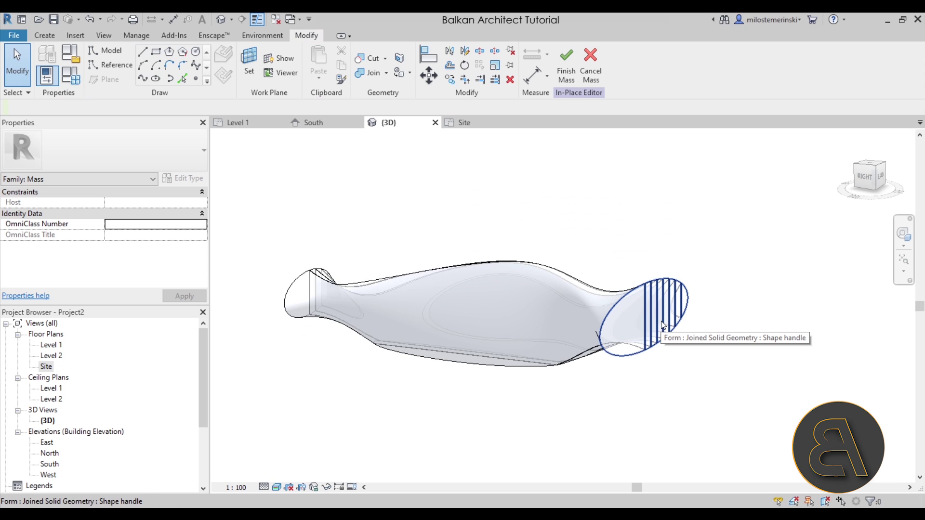
{"action": "key", "text": "Tab"}
{"action": "key", "text": "Tab"}
{"action": "key", "text": "Tab"}
{"action": "key", "text": "Tab"}
{"action": "key", "text": "Tab"}
{"action": "key", "text": "Tab"}
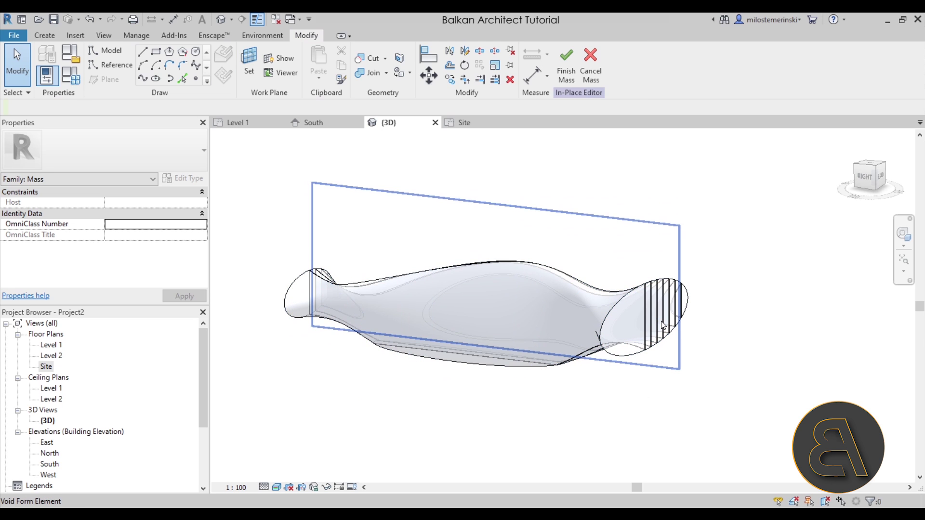
{"action": "left_click", "coordinate": [663, 326]}
{"action": "middle_click_drag", "start_coordinate": [739, 260], "coordinate": [761, 223], "text": "shift"}
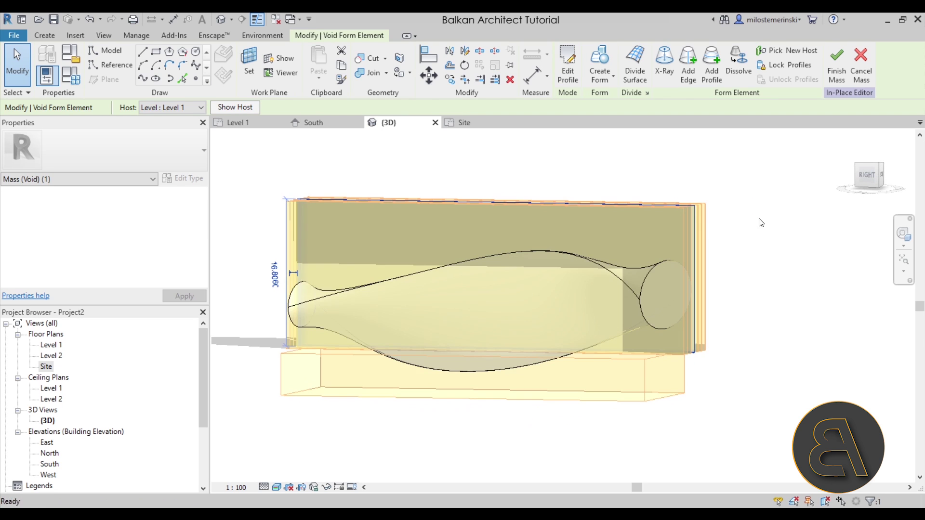
{"action": "left_click_drag", "start_coordinate": [706, 210], "coordinate": [649, 194]}
{"action": "middle_click_drag", "start_coordinate": [779, 306], "coordinate": [665, 400], "text": "shift"}
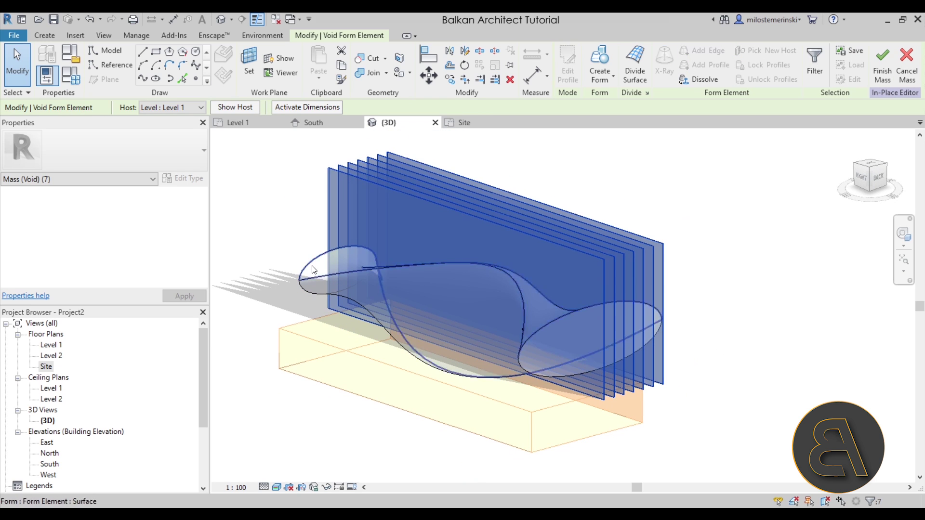
Remove the outermost original void from the selection, keeping its six copies selected.
{"action": "mouse_move", "coordinate": [669, 271]}
{"action": "middle_mouse_down", "text": "shift"}
{"action": "mouse_move", "coordinate": [592, 357]}
{"action": "mouse_move", "coordinate": [599, 384]}
{"action": "mouse_move", "coordinate": [564, 384]}
{"action": "mouse_move", "coordinate": [565, 395]}
{"action": "mouse_move", "coordinate": [629, 325]}
{"action": "middle_mouse_up", "text": "shift"}
{"action": "scroll", "coordinate": [623, 302], "scroll_direction": "up", "scroll_amount": 6}
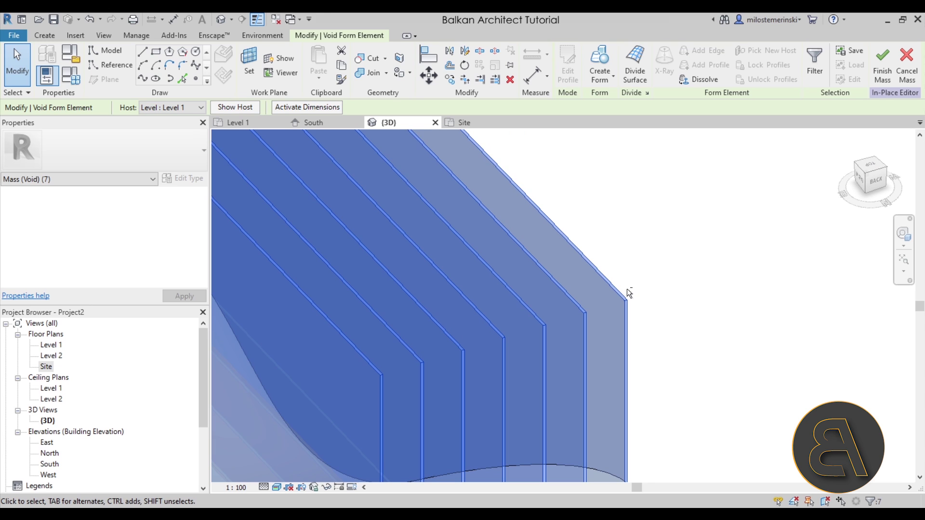
{"action": "left_click", "coordinate": [625, 289]}
{"action": "mouse_move", "coordinate": [647, 294]}
{"action": "middle_mouse_down", "text": "shift"}
{"action": "mouse_move", "coordinate": [614, 275]}
{"action": "mouse_move", "coordinate": [646, 277]}
{"action": "middle_mouse_up", "text": "shift"}
{"action": "left_click", "coordinate": [410, 161]}
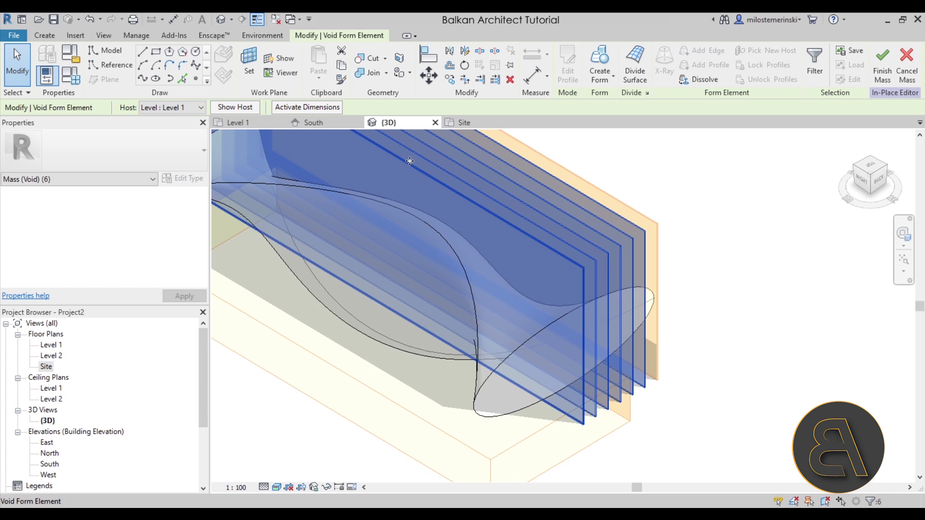
Copy the six selected thin voids 9 m east in the Site plan and end the multiple copy.
{"action": "left_click", "coordinate": [326, 123]}
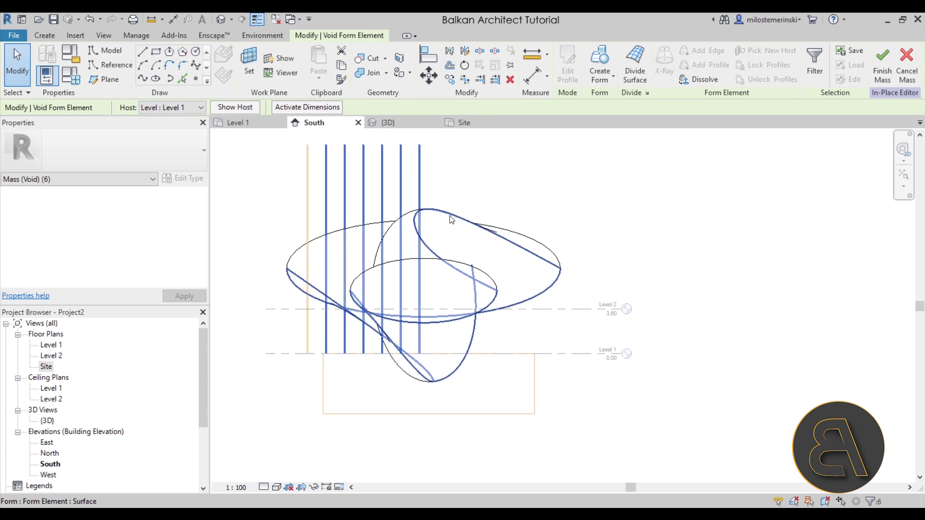
{"action": "left_click", "coordinate": [240, 122]}
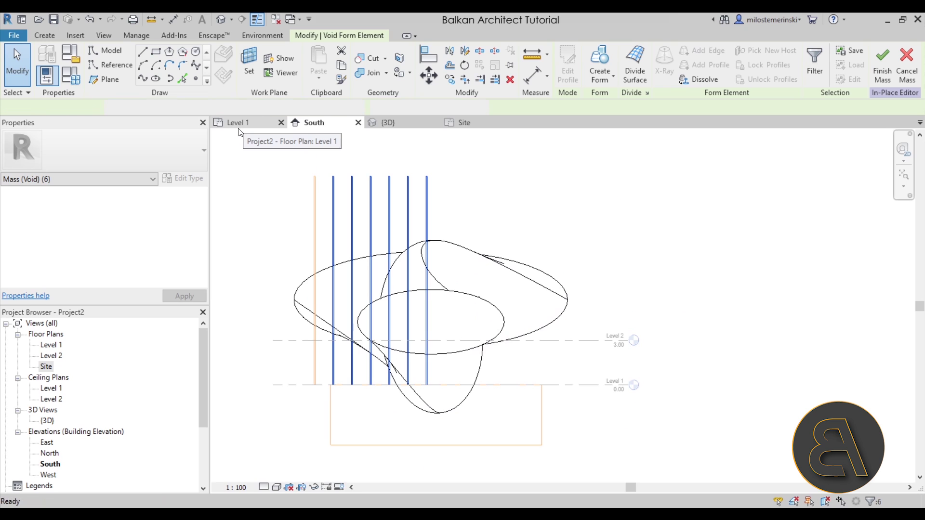
{"action": "left_click", "coordinate": [475, 122]}
{"action": "scroll", "coordinate": [332, 143], "scroll_direction": "up", "scroll_amount": 3}
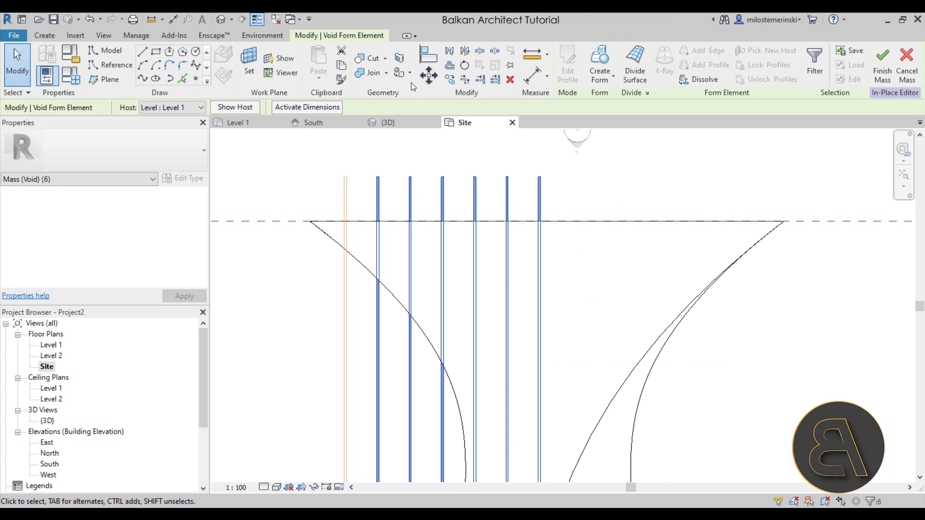
{"action": "left_click", "coordinate": [446, 80]}
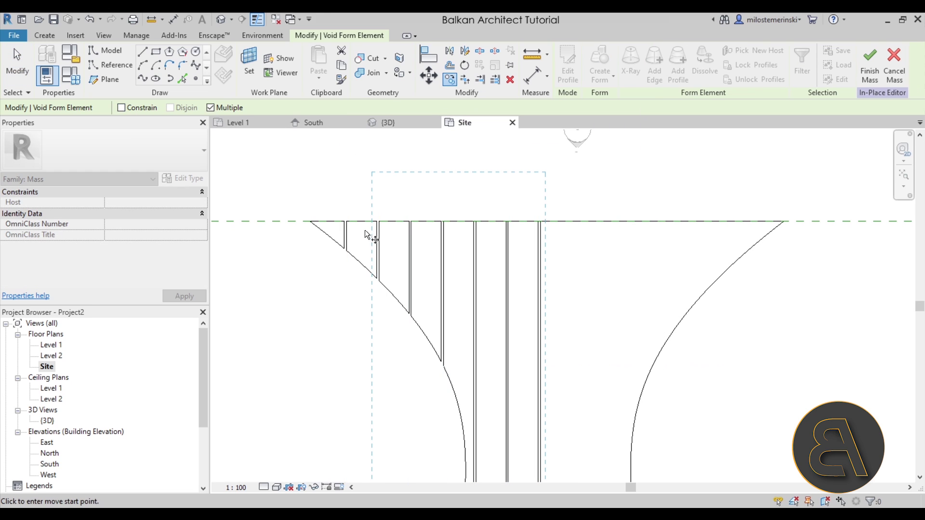
{"action": "scroll", "coordinate": [355, 231], "scroll_direction": "up", "scroll_amount": 2}
{"action": "left_click", "coordinate": [344, 219]}
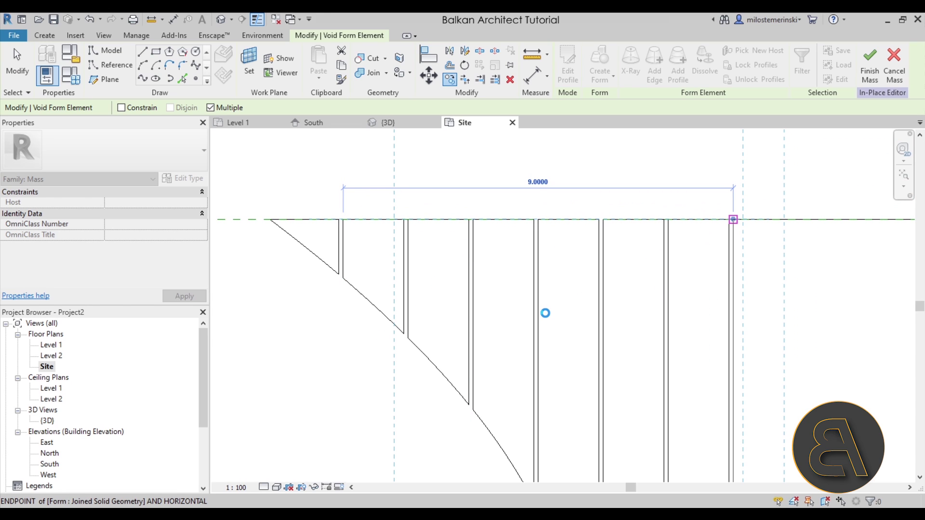
{"action": "scroll", "coordinate": [546, 313], "scroll_direction": "down", "scroll_amount": 3}
{"action": "middle_click_drag", "start_coordinate": [609, 332], "coordinate": [433, 331]}
{"action": "scroll", "coordinate": [541, 302], "scroll_direction": "up", "scroll_amount": 1}
{"action": "scroll", "coordinate": [542, 252], "scroll_direction": "up", "scroll_amount": 1}
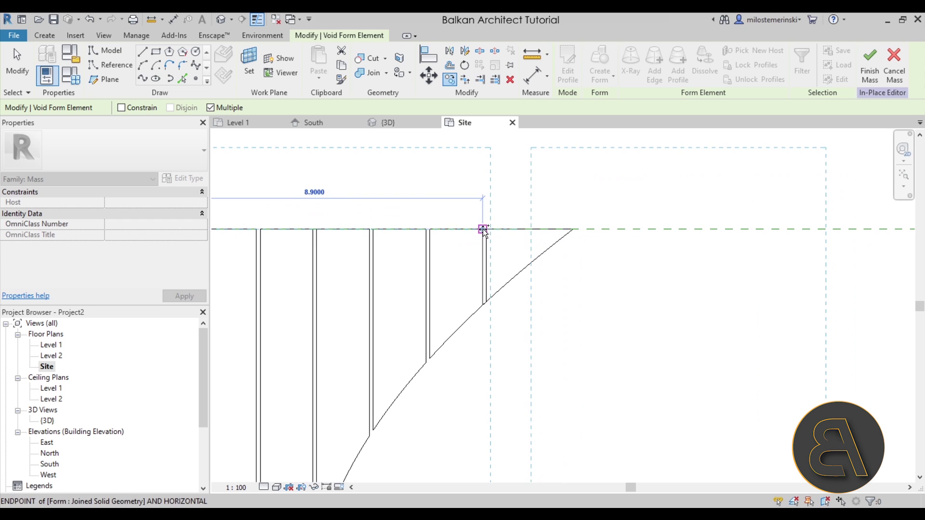
{"action": "left_click", "coordinate": [626, 271]}
{"action": "key", "text": "Escape"}
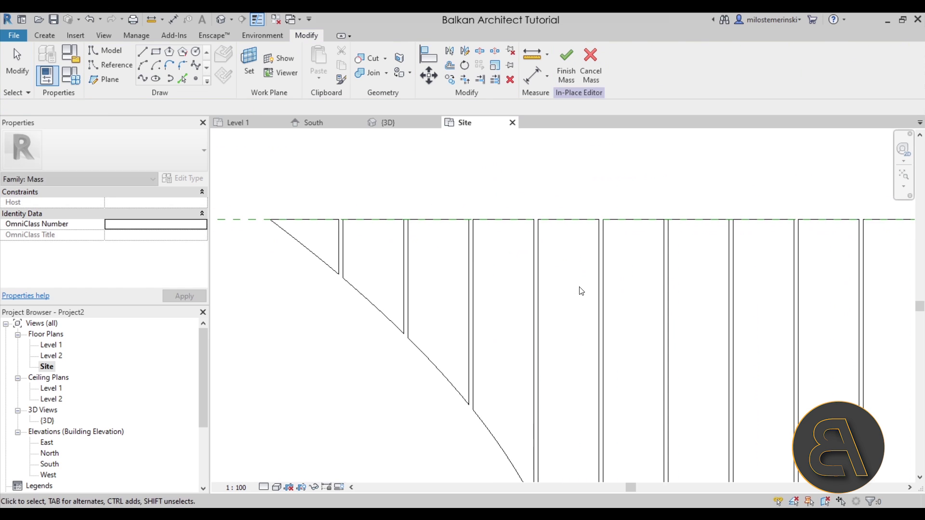
Select the easternmost thin void in the Site plan and copy it one void spacing further east.
{"action": "scroll", "coordinate": [581, 290], "scroll_direction": "down", "scroll_amount": 3}
{"action": "scroll", "coordinate": [445, 282], "scroll_direction": "up", "scroll_amount": 2}
{"action": "scroll", "coordinate": [447, 281], "scroll_direction": "up", "scroll_amount": 1}
{"action": "key", "text": "Tab"}
{"action": "key", "text": "Tab"}
{"action": "key", "text": "Tab"}
{"action": "key", "text": "Tab"}
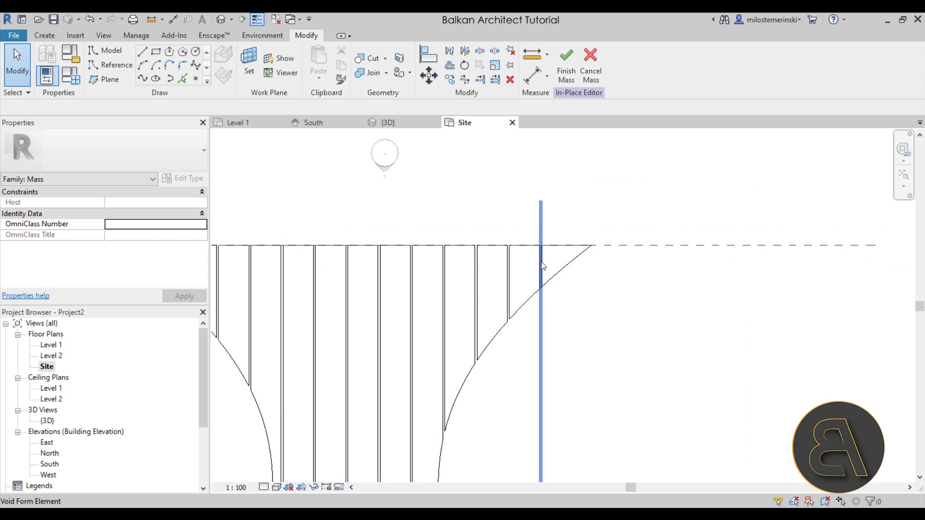
{"action": "left_click", "coordinate": [543, 267]}
{"action": "middle_click_drag", "start_coordinate": [536, 193], "coordinate": [443, 193]}
{"action": "scroll", "coordinate": [443, 194], "scroll_direction": "up", "scroll_amount": 1}
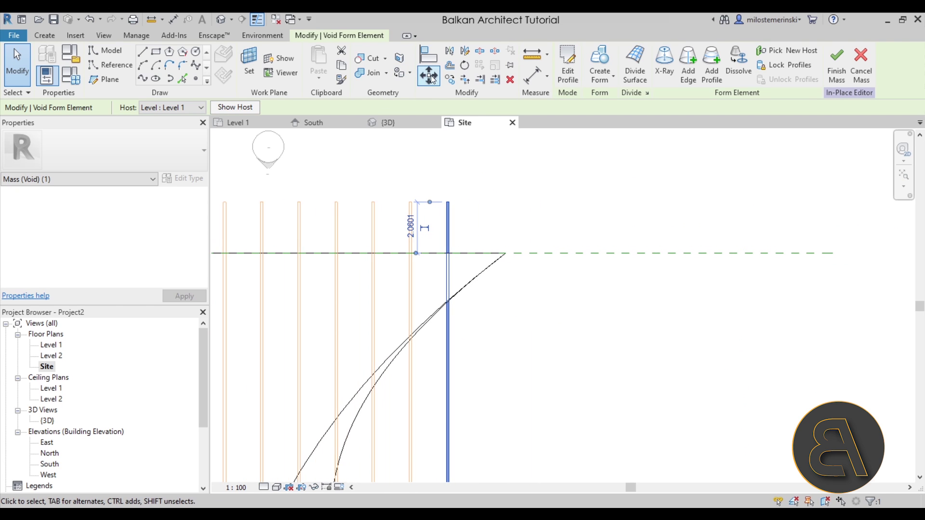
{"action": "left_click", "coordinate": [450, 80]}
{"action": "left_click", "coordinate": [507, 216]}
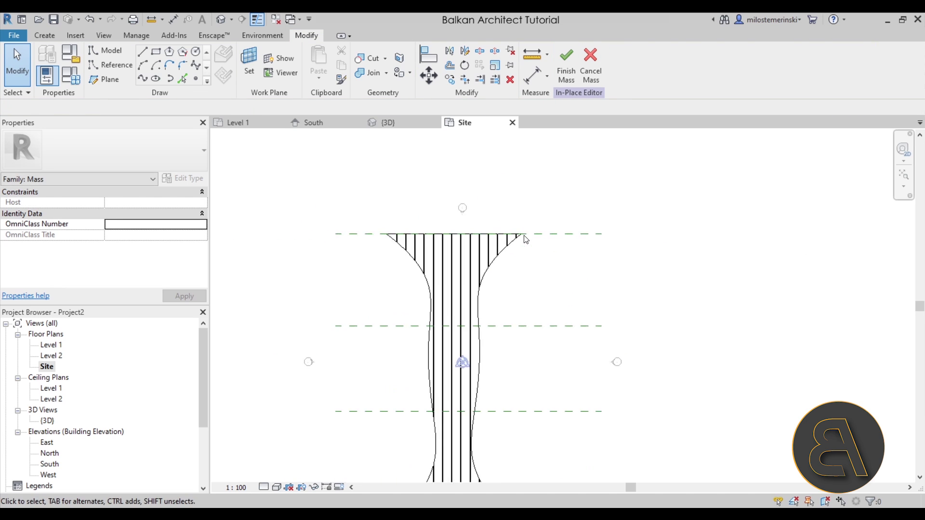
Return to the 3D view and finish the in-place mass.
{"action": "middle_click_drag", "start_coordinate": [526, 239], "coordinate": [520, 201]}
{"action": "left_click", "coordinate": [398, 123]}
{"action": "middle_click_drag", "start_coordinate": [463, 232], "coordinate": [611, 333], "text": "shift"}
{"action": "left_click", "coordinate": [562, 82]}
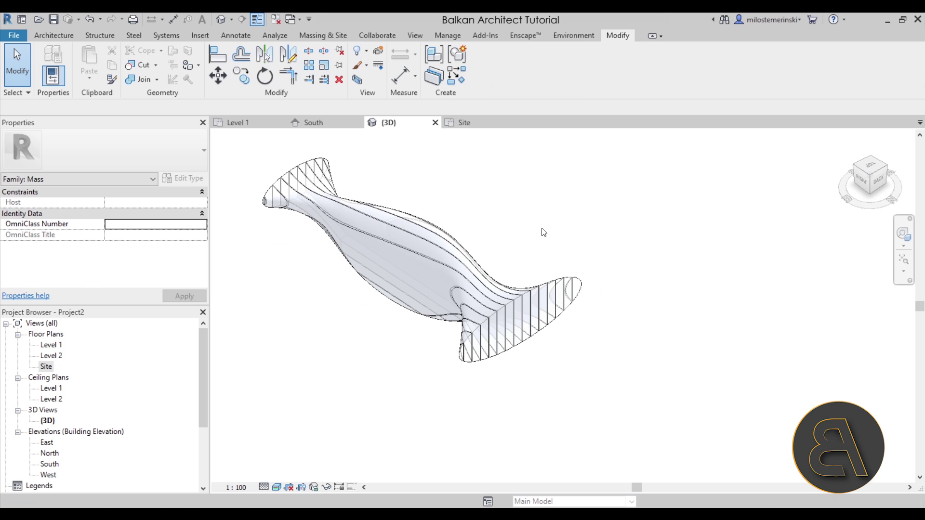
{"action": "mouse_move", "coordinate": [517, 269]}
{"action": "middle_mouse_down", "text": "shift"}
{"action": "mouse_move", "coordinate": [517, 247]}
{"action": "mouse_move", "coordinate": [511, 268]}
{"action": "middle_mouse_up", "text": "shift"}
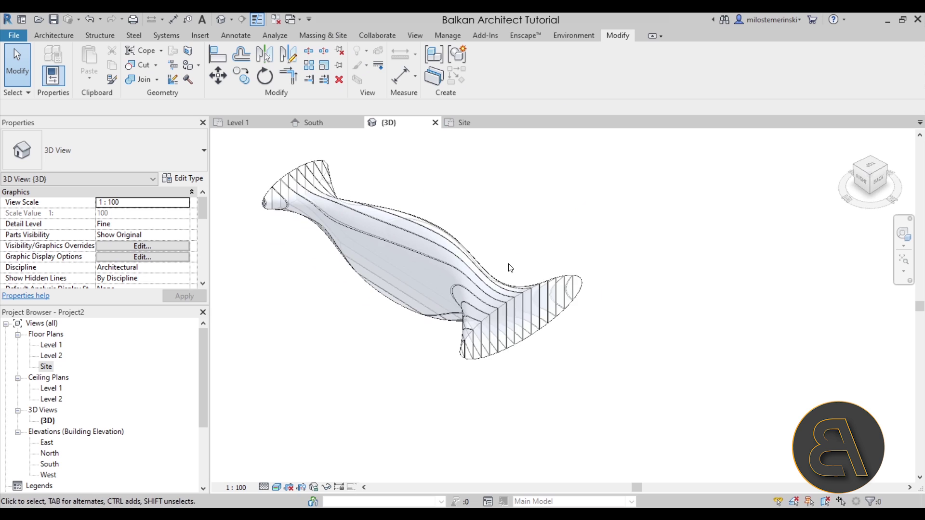
{"action": "middle_click_drag", "start_coordinate": [372, 353], "coordinate": [309, 338], "text": "shift"}
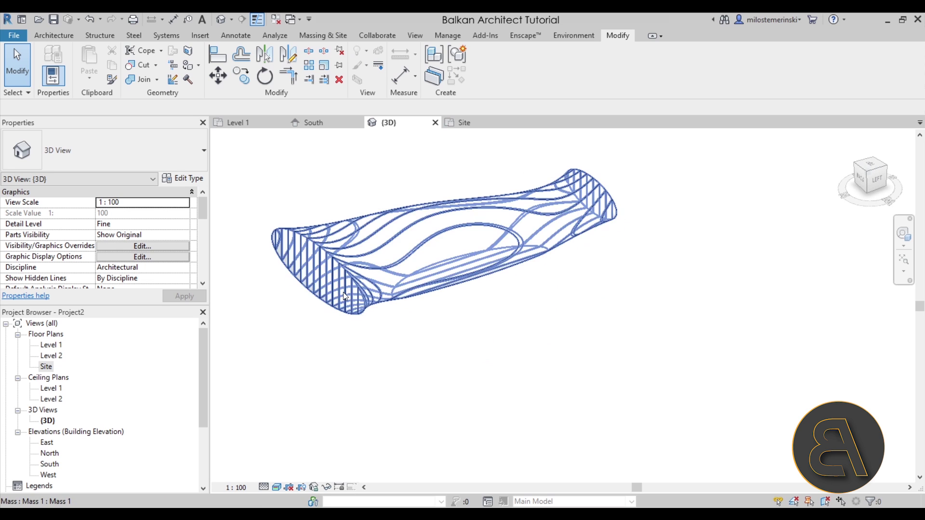
Start creating walls by face on the mass, using the Basic Wall type Generic - 100mm.
{"action": "left_click", "coordinate": [53, 34]}
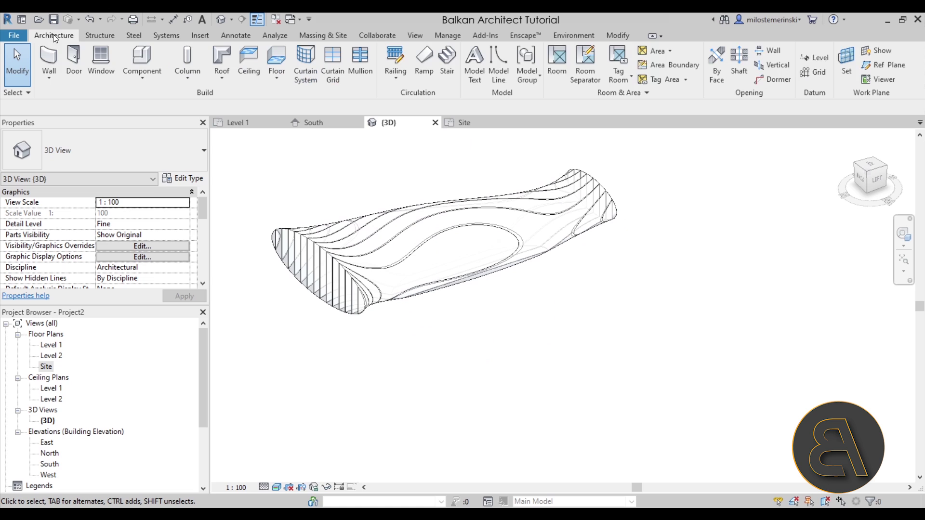
{"action": "left_click", "coordinate": [320, 36]}
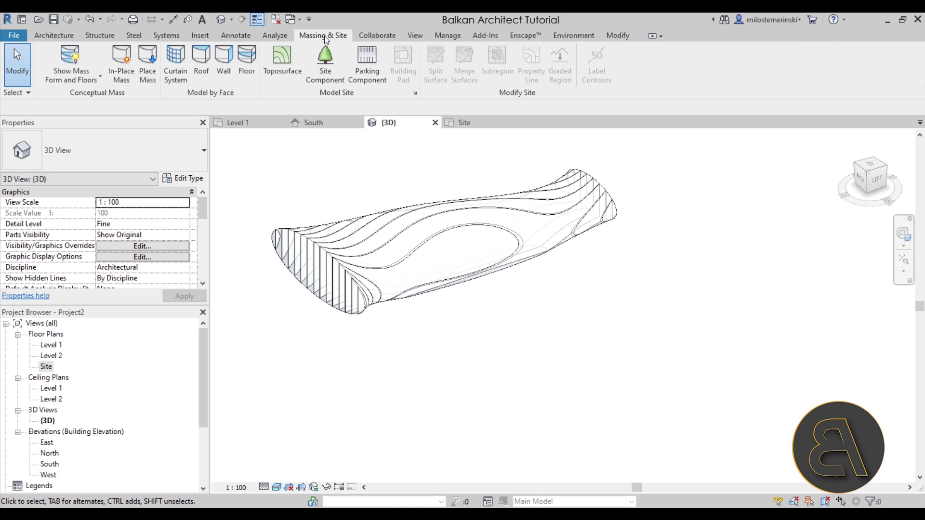
{"action": "left_click", "coordinate": [223, 73]}
{"action": "left_click", "coordinate": [119, 151]}
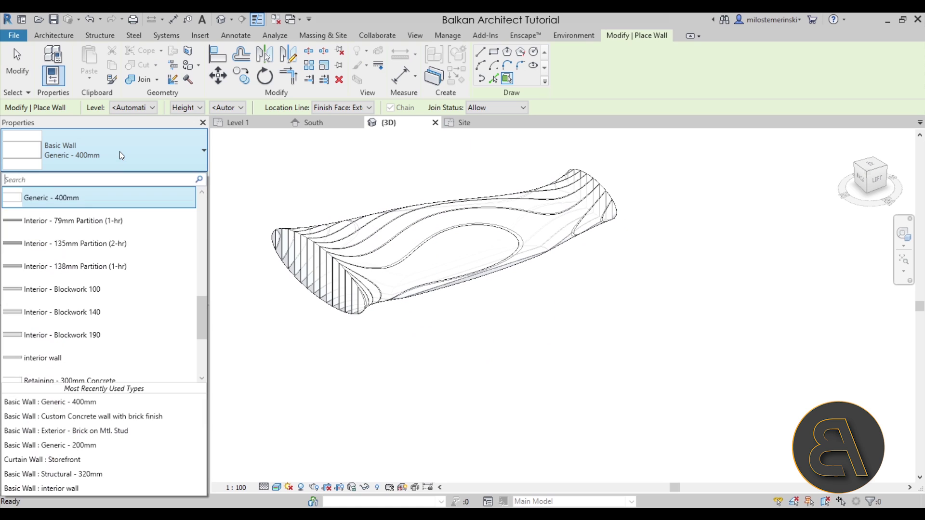
{"action": "scroll", "coordinate": [113, 282], "scroll_direction": "up", "scroll_amount": 3}
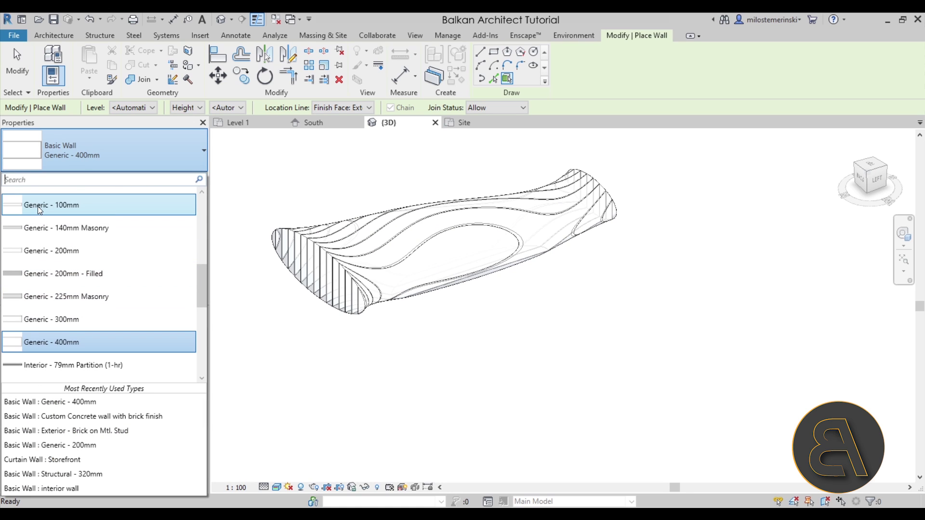
{"action": "left_click", "coordinate": [39, 209]}
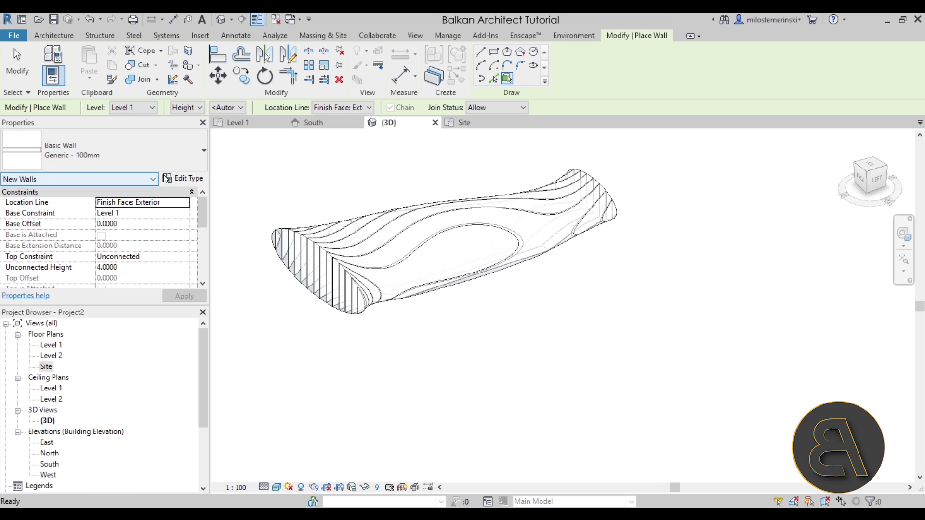
Apply Generic - 100mm walls to the lengthwise cut faces of the mass slices, then end wall placement.
{"action": "scroll", "coordinate": [371, 295], "scroll_direction": "up", "scroll_amount": 6}
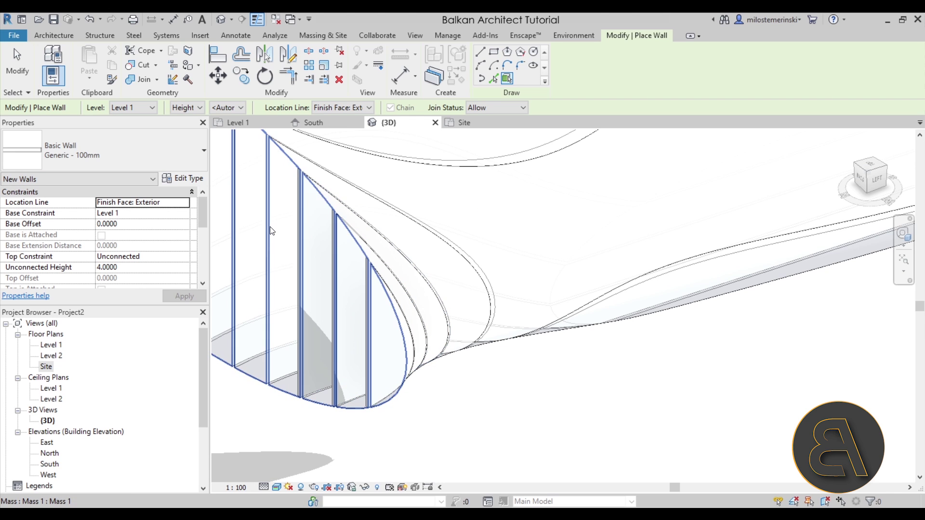
{"action": "middle_click_drag", "start_coordinate": [250, 227], "coordinate": [433, 296]}
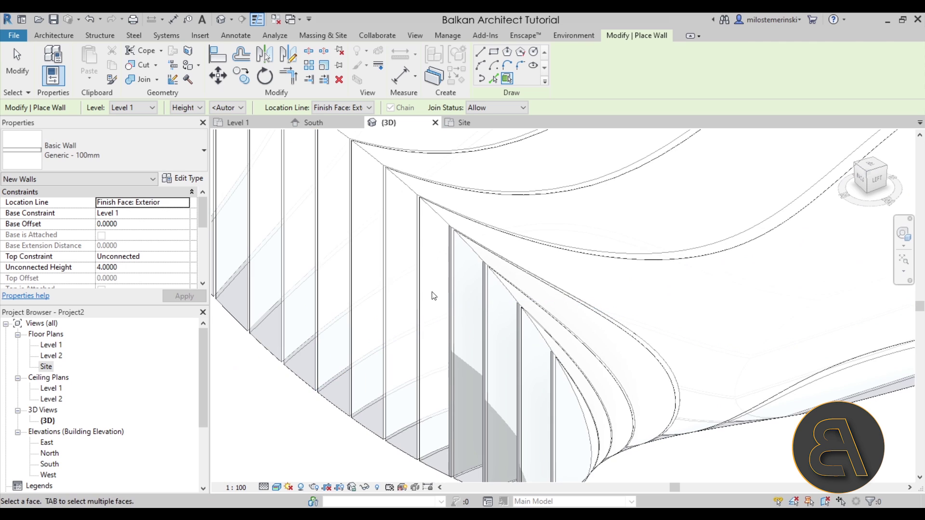
{"action": "scroll", "coordinate": [443, 234], "scroll_direction": "up", "scroll_amount": 5}
{"action": "scroll", "coordinate": [454, 232], "scroll_direction": "down", "scroll_amount": 2}
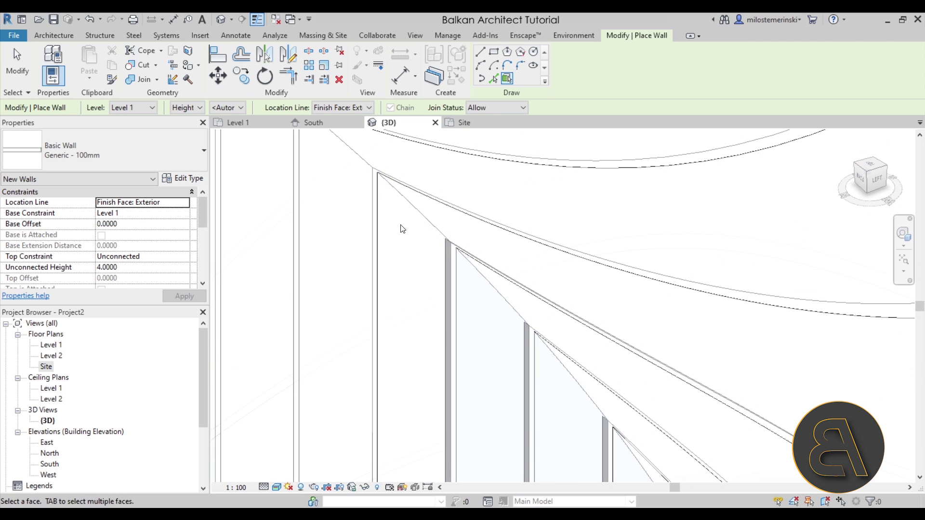
{"action": "middle_click_drag", "start_coordinate": [373, 223], "coordinate": [543, 278]}
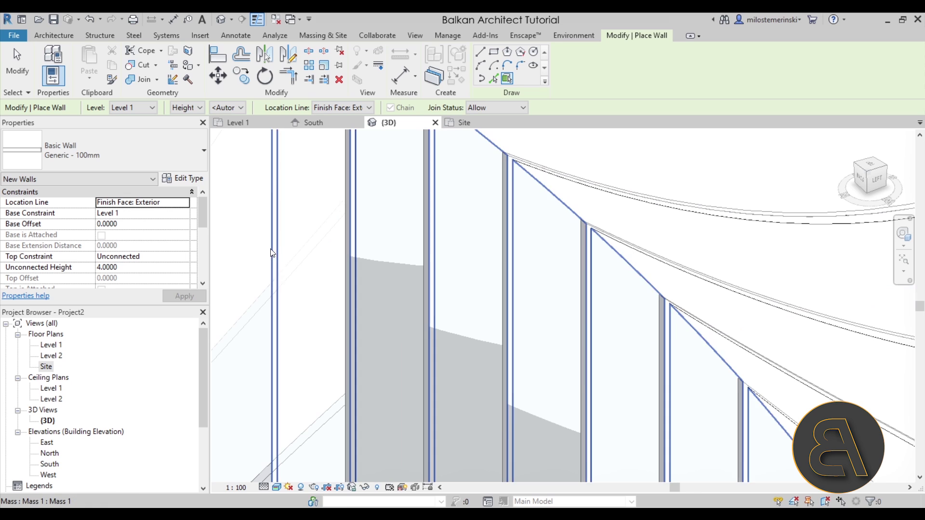
{"action": "scroll", "coordinate": [273, 249], "scroll_direction": "down", "scroll_amount": 2}
{"action": "middle_click_drag", "start_coordinate": [272, 249], "coordinate": [486, 300]}
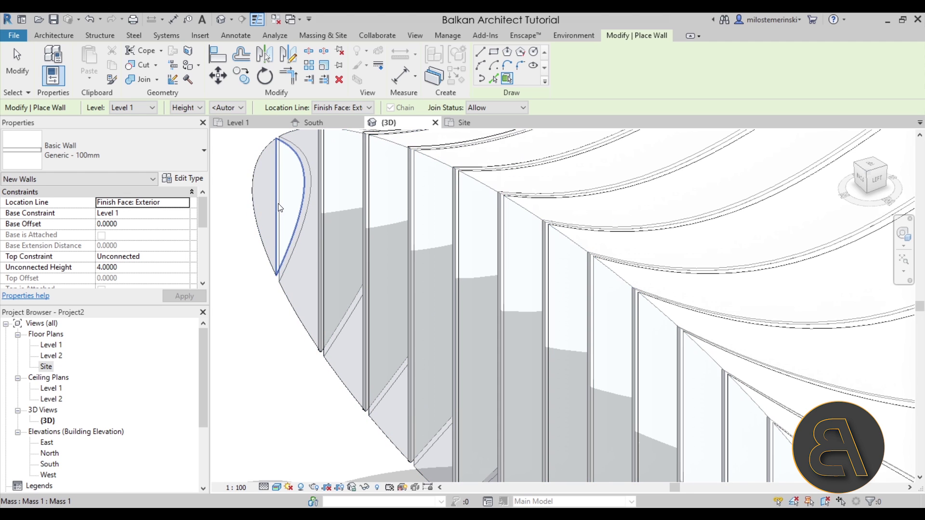
{"action": "scroll", "coordinate": [452, 295], "scroll_direction": "down", "scroll_amount": 5}
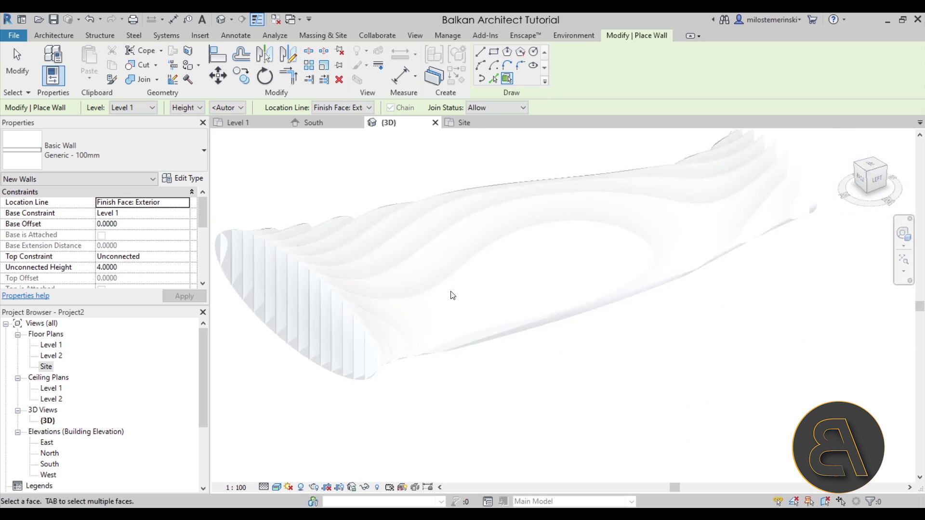
{"action": "scroll", "coordinate": [657, 244], "scroll_direction": "up", "scroll_amount": 6}
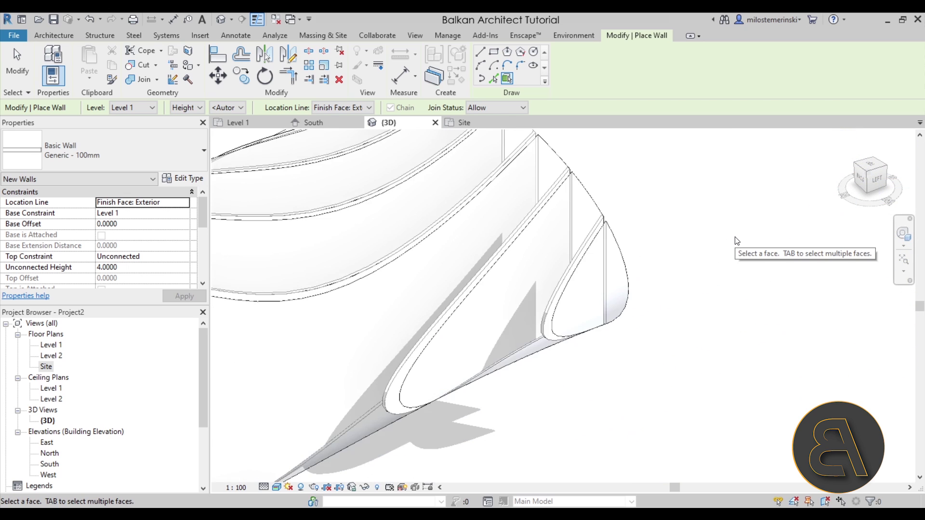
{"action": "scroll", "coordinate": [736, 241], "scroll_direction": "down", "scroll_amount": 5}
{"action": "key", "text": "Escape"}
{"action": "key", "text": "Escape"}
Hide the mass form to inspect the wall fins on their own, then show the mass again.
{"action": "middle_click_drag", "start_coordinate": [640, 320], "coordinate": [628, 398], "text": "shift"}
{"action": "left_click", "coordinate": [67, 60]}
{"action": "middle_click_drag", "start_coordinate": [490, 291], "coordinate": [708, 338], "text": "shift"}
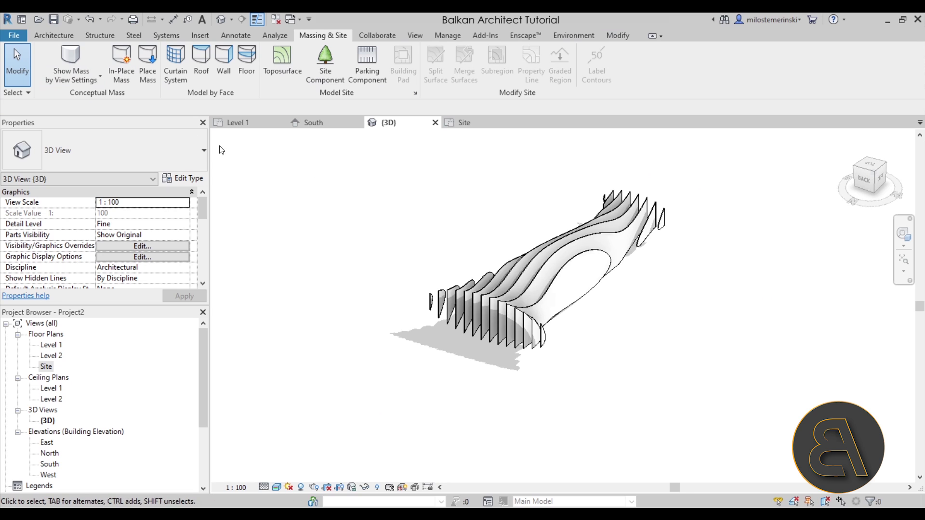
{"action": "left_click", "coordinate": [67, 58]}
{"action": "middle_click_drag", "start_coordinate": [628, 317], "coordinate": [615, 341], "text": "shift"}
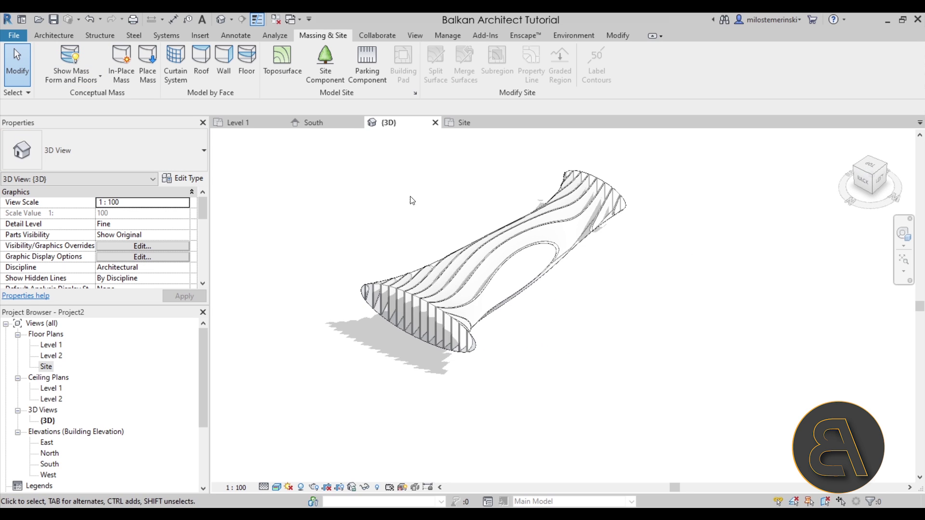
Open the mass for in-place editing and select all its forms, both the lofted solid and the voids.
{"action": "left_click", "coordinate": [461, 253]}
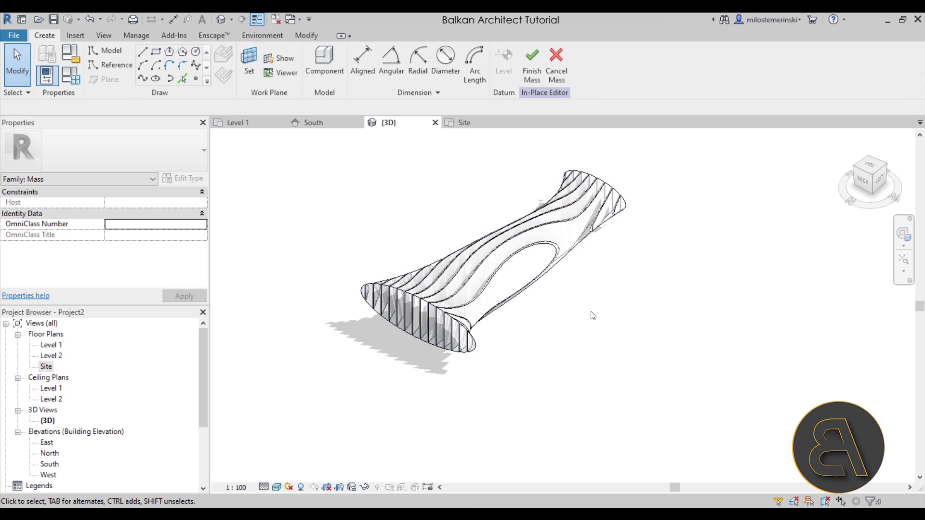
{"action": "key", "text": "Tab"}
{"action": "key", "text": "Tab"}
{"action": "left_click", "coordinate": [619, 209]}
{"action": "middle_click_drag", "start_coordinate": [617, 219], "coordinate": [740, 215], "text": "shift"}
{"action": "left_click_drag", "start_coordinate": [764, 211], "coordinate": [563, 186]}
{"action": "middle_click_drag", "start_coordinate": [750, 215], "coordinate": [694, 227], "text": "shift"}
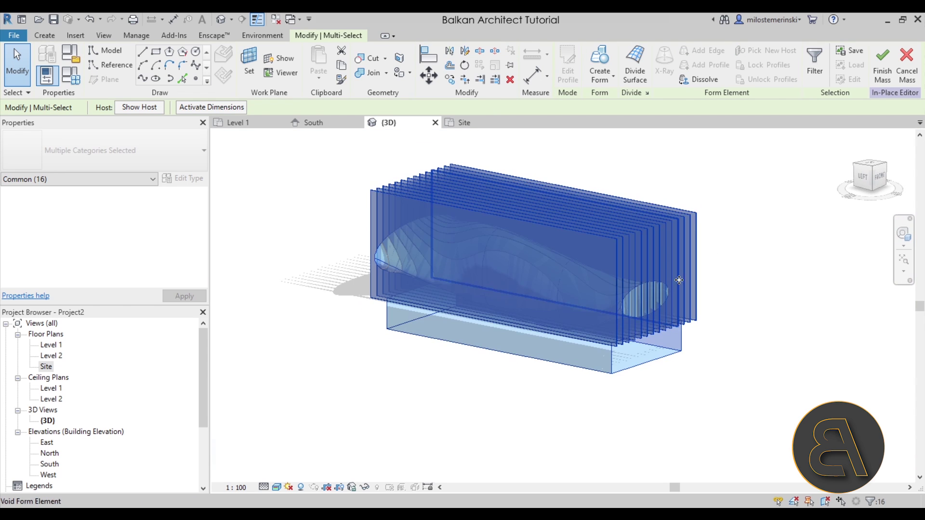
{"action": "left_click", "coordinate": [697, 221]}
{"action": "middle_click_drag", "start_coordinate": [718, 260], "coordinate": [773, 209], "text": "shift"}
{"action": "left_click_drag", "start_coordinate": [780, 204], "coordinate": [657, 185]}
{"action": "middle_click_drag", "start_coordinate": [784, 351], "coordinate": [711, 393], "text": "shift"}
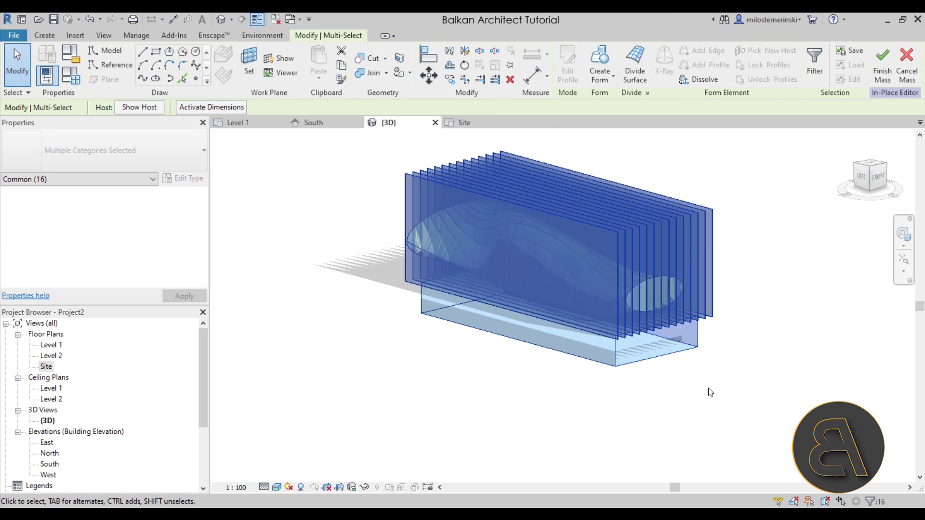
Remove the large void box and the lofted mass from the selection, keeping only the fourteen thin voids.
{"action": "left_click", "coordinate": [660, 360], "text": "shift"}
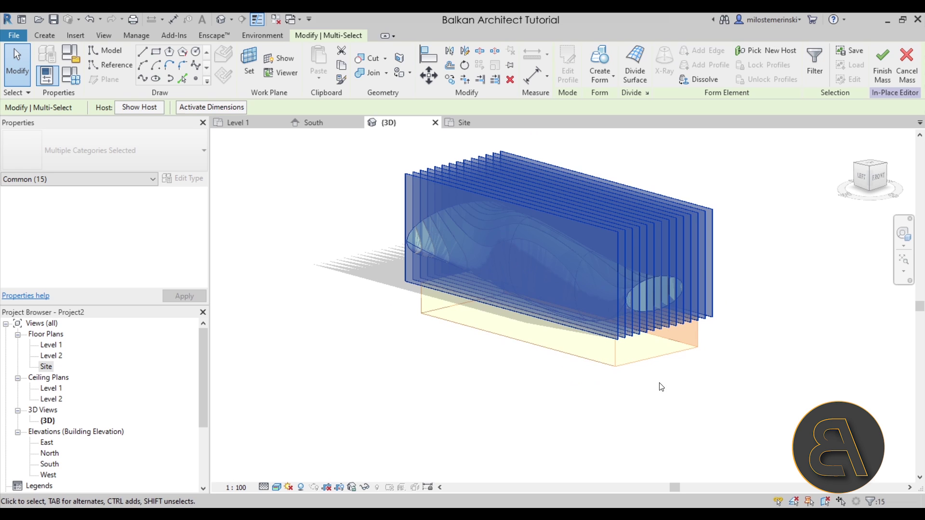
{"action": "scroll", "coordinate": [490, 242], "scroll_direction": "up", "scroll_amount": 5}
{"action": "scroll", "coordinate": [491, 242], "scroll_direction": "up", "scroll_amount": 3}
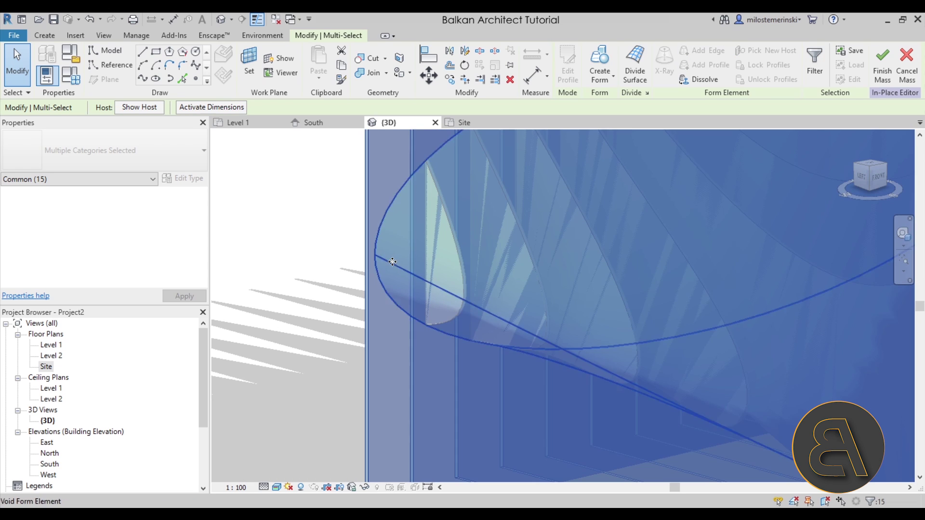
{"action": "left_click", "coordinate": [385, 222]}
Delete the fourteen selected thin void forms from the in-place mass.
{"action": "scroll", "coordinate": [302, 264], "scroll_direction": "down", "scroll_amount": 8}
{"action": "middle_click_drag", "start_coordinate": [296, 254], "coordinate": [630, 221], "text": "shift"}
{"action": "middle_click_drag", "start_coordinate": [515, 227], "coordinate": [515, 381], "text": "shift"}
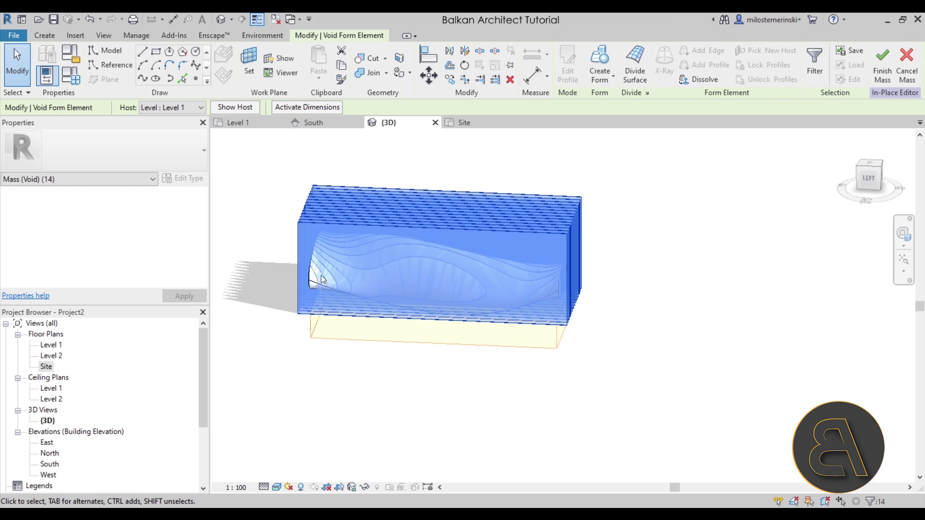
{"action": "middle_click_drag", "start_coordinate": [321, 280], "coordinate": [538, 350], "text": "shift"}
{"action": "left_click", "coordinate": [554, 364]}
{"action": "middle_click_drag", "start_coordinate": [624, 381], "coordinate": [572, 407], "text": "shift"}
{"action": "scroll", "coordinate": [337, 241], "scroll_direction": "up", "scroll_amount": 6}
{"action": "middle_click_drag", "start_coordinate": [569, 290], "coordinate": [511, 315], "text": "shift"}
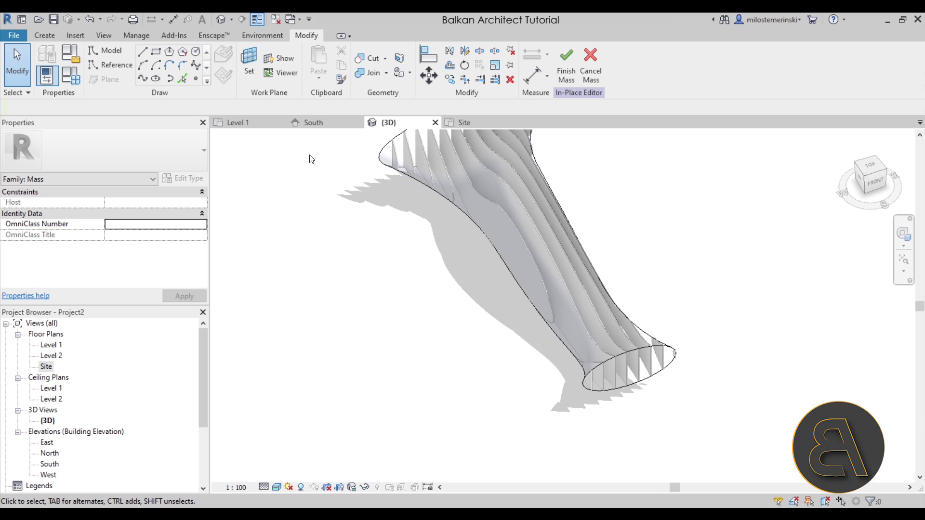
In the Site plan, sketch a thin rectangle about 28.2 by 0.2 across the mass, just above its lower end.
{"action": "left_click", "coordinate": [467, 125]}
{"action": "middle_click_drag", "start_coordinate": [439, 361], "coordinate": [442, 308]}
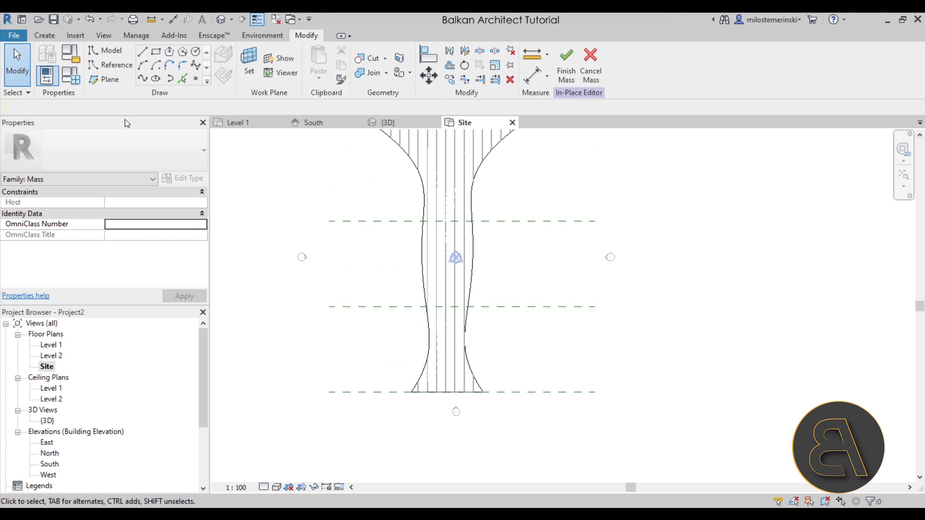
{"action": "left_click", "coordinate": [156, 52]}
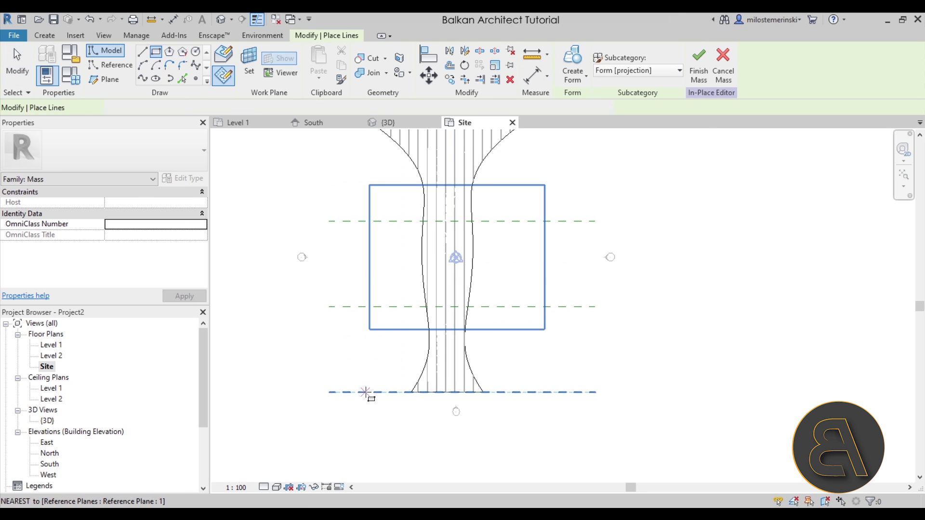
{"action": "scroll", "coordinate": [384, 388], "scroll_direction": "up", "scroll_amount": 5}
{"action": "left_click", "coordinate": [438, 385]}
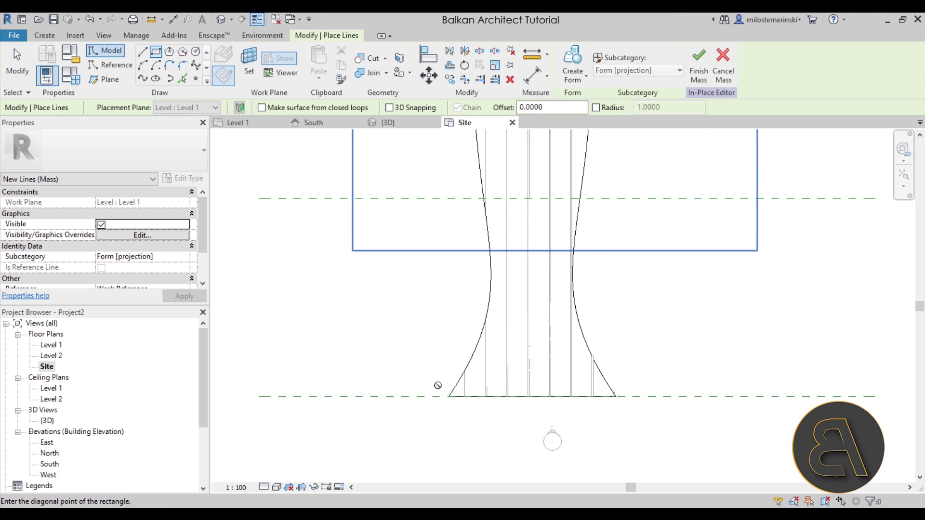
{"action": "left_click", "coordinate": [710, 383]}
{"action": "scroll", "coordinate": [708, 415], "scroll_direction": "down", "scroll_amount": 3}
{"action": "key", "text": "Escape"}
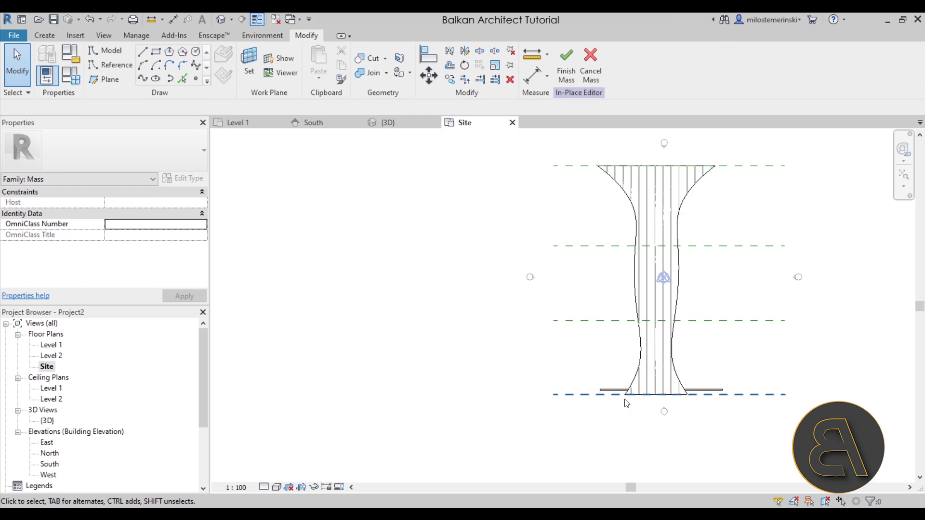
Stretch the thin rectangle's right end outward so that it extends well past the mass on both sides.
{"action": "scroll", "coordinate": [611, 397], "scroll_direction": "up", "scroll_amount": 2}
{"action": "scroll", "coordinate": [585, 388], "scroll_direction": "up", "scroll_amount": 4}
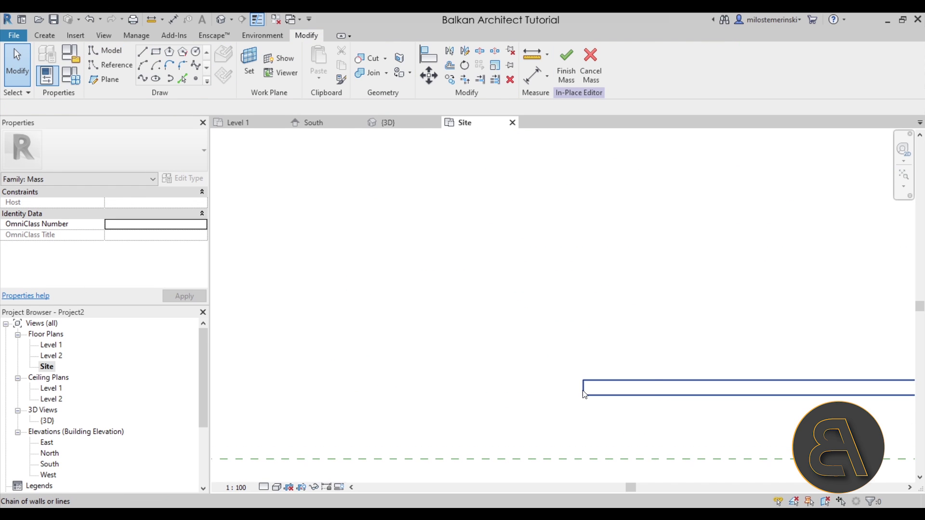
{"action": "left_click", "coordinate": [583, 390]}
{"action": "scroll", "coordinate": [407, 391], "scroll_direction": "down", "scroll_amount": 3}
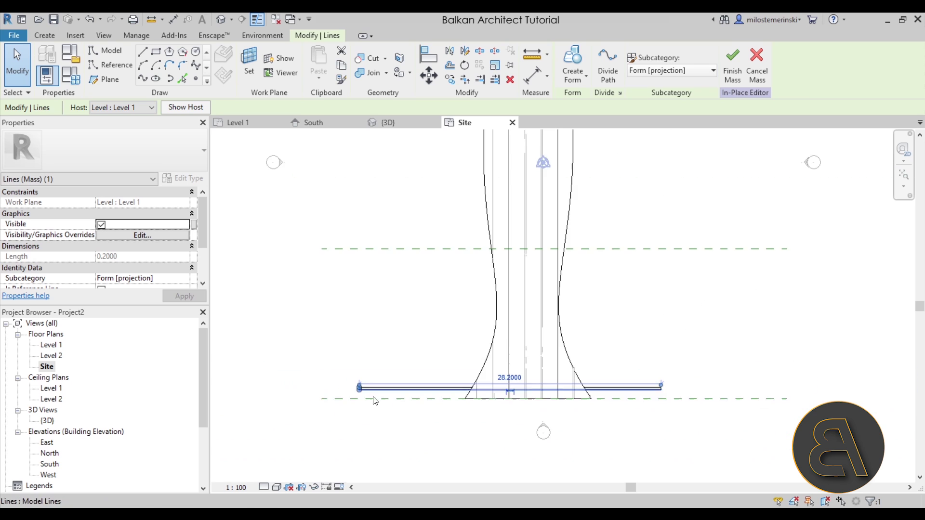
{"action": "middle_click_drag", "start_coordinate": [375, 400], "coordinate": [280, 459]}
{"action": "scroll", "coordinate": [530, 439], "scroll_direction": "down", "scroll_amount": 2}
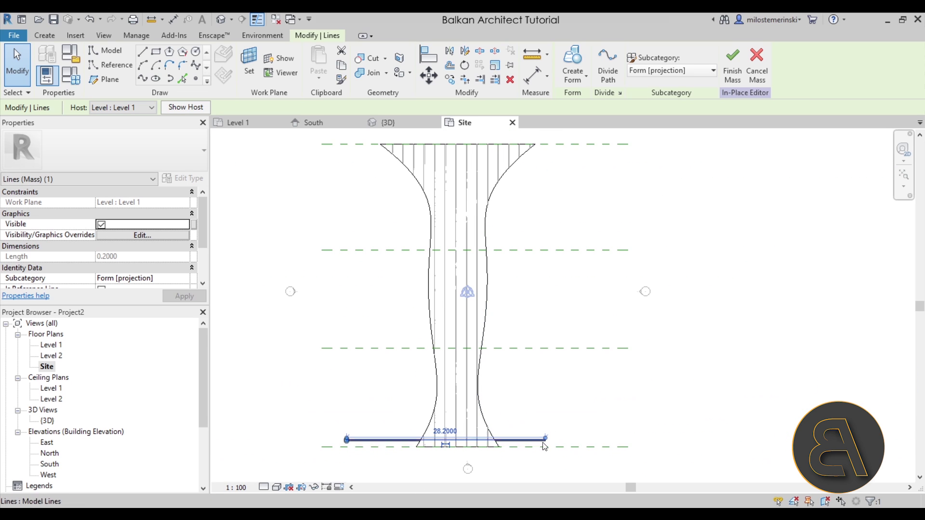
{"action": "scroll", "coordinate": [544, 446], "scroll_direction": "up", "scroll_amount": 5}
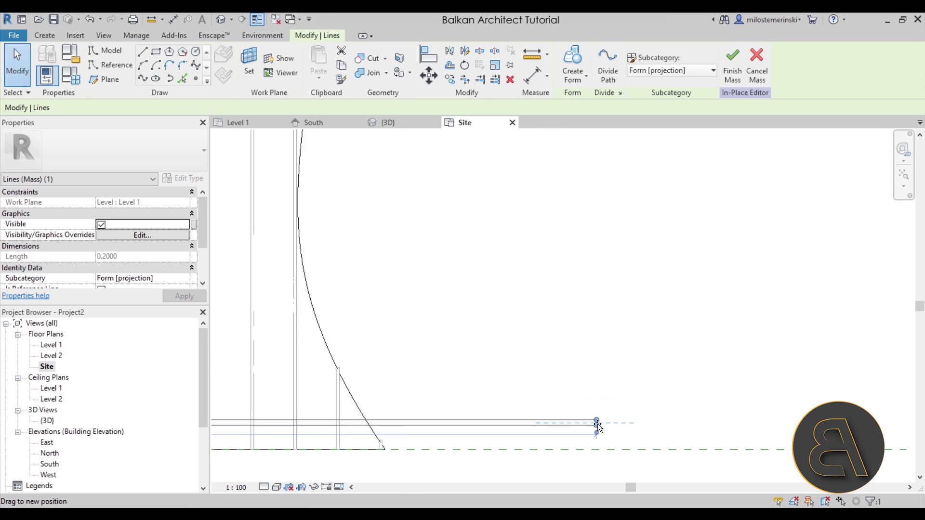
{"action": "scroll", "coordinate": [597, 426], "scroll_direction": "down", "scroll_amount": 3}
{"action": "left_click_drag", "start_coordinate": [599, 427], "coordinate": [620, 427]}
{"action": "scroll", "coordinate": [624, 460], "scroll_direction": "up", "scroll_amount": 3}
{"action": "key", "text": "Escape"}
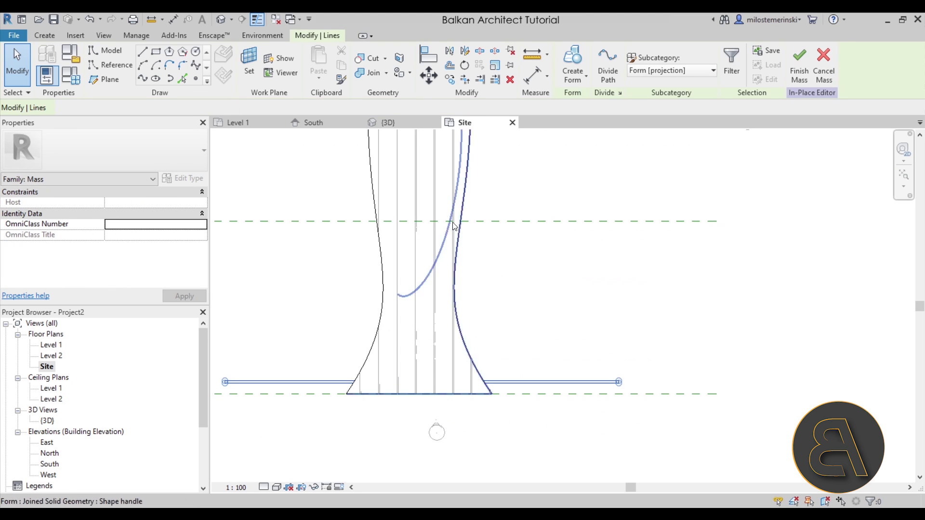
Create a void form from the four lines of the thin rectangle.
{"action": "left_click", "coordinate": [453, 225]}
{"action": "left_click", "coordinate": [388, 122]}
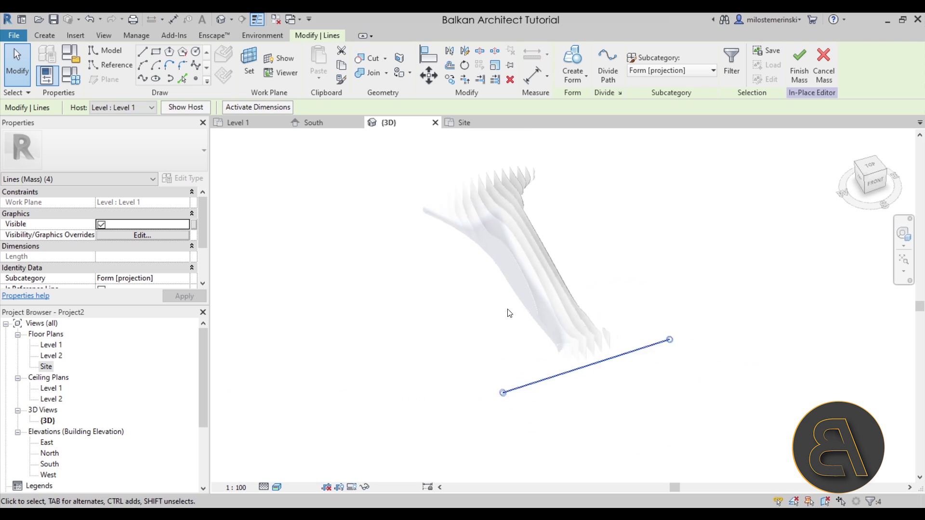
{"action": "left_click", "coordinate": [570, 82]}
{"action": "left_click", "coordinate": [597, 124]}
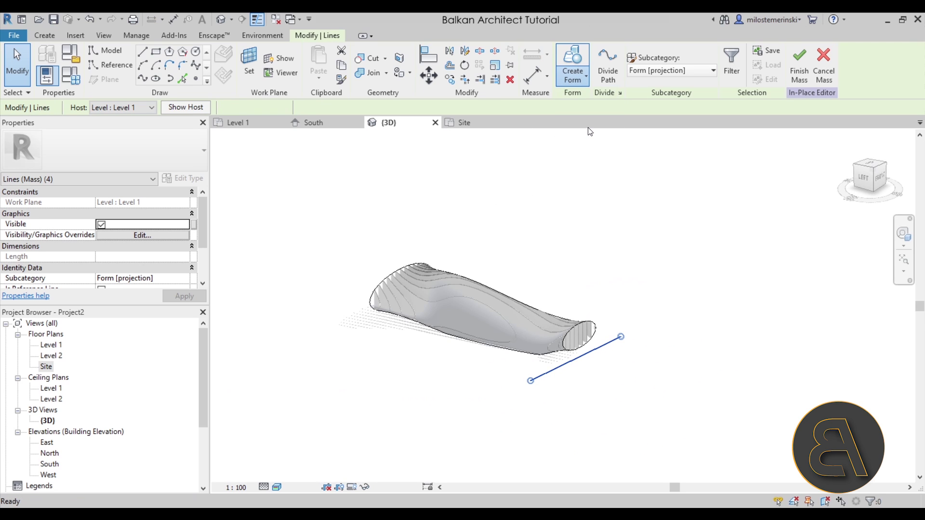
{"action": "mouse_move", "coordinate": [645, 314]}
{"action": "middle_mouse_down", "text": "shift"}
{"action": "mouse_move", "coordinate": [575, 312]}
{"action": "mouse_move", "coordinate": [663, 311]}
{"action": "middle_mouse_up", "text": "shift"}
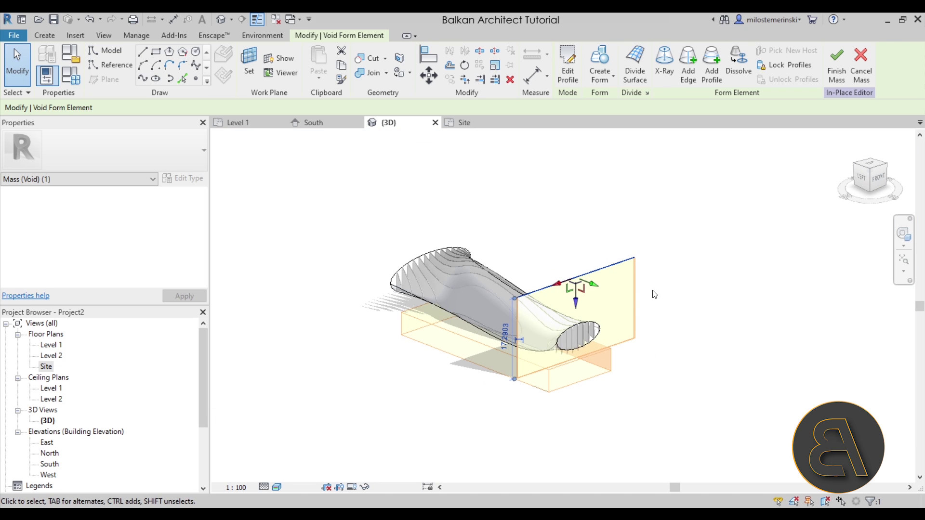
Copy the thin void vertically up the mass in the Site plan with Multiple enabled, placing three copies at 1.5 spacing.
{"action": "left_click", "coordinate": [637, 285]}
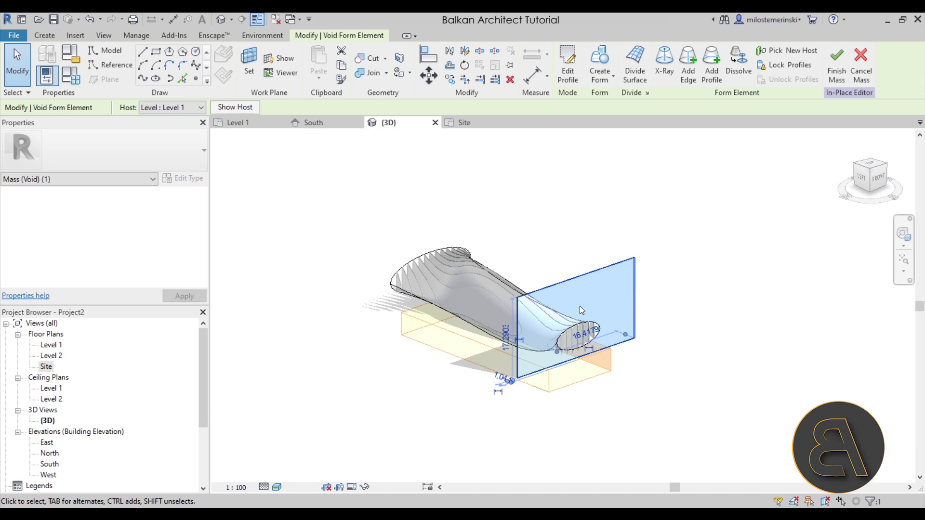
{"action": "scroll", "coordinate": [580, 305], "scroll_direction": "up", "scroll_amount": 3}
{"action": "left_click", "coordinate": [462, 123]}
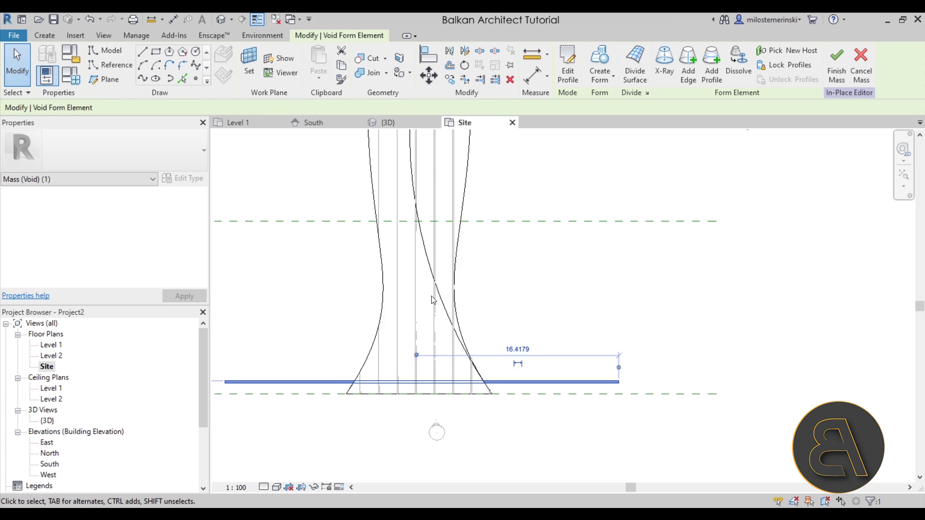
{"action": "key", "text": "c"}
{"action": "key", "text": "c"}
{"action": "left_click", "coordinate": [651, 344]}
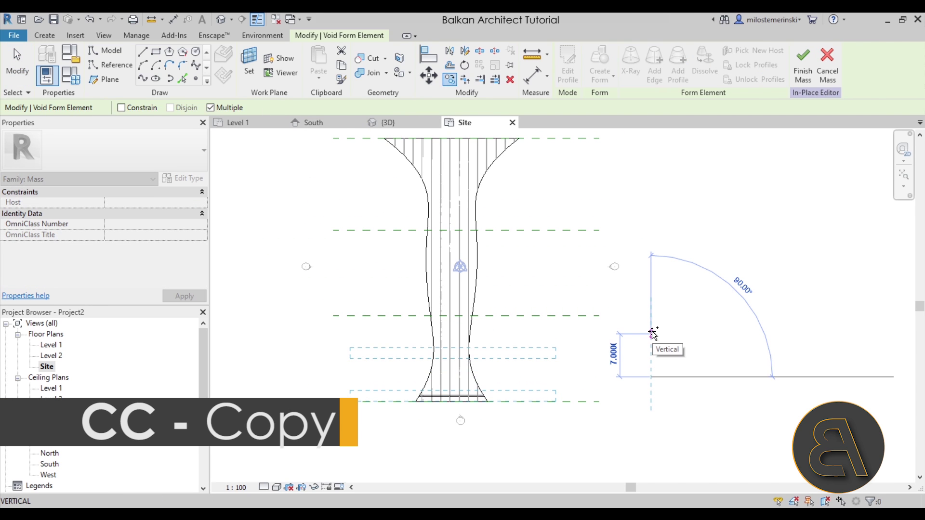
{"action": "type", "text": "150"}
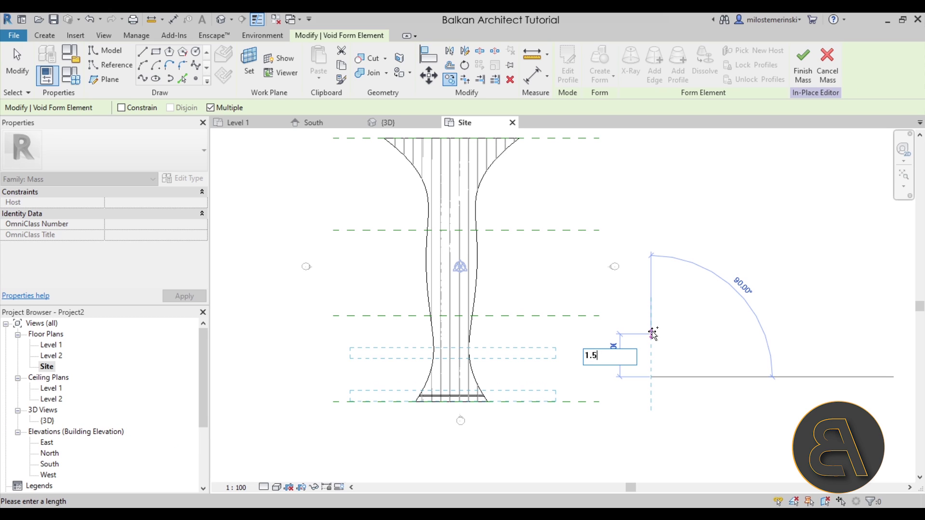
{"action": "key", "text": "BackSpace"}
{"action": "key", "text": "BackSpace"}
{"action": "type", "text": "25"}
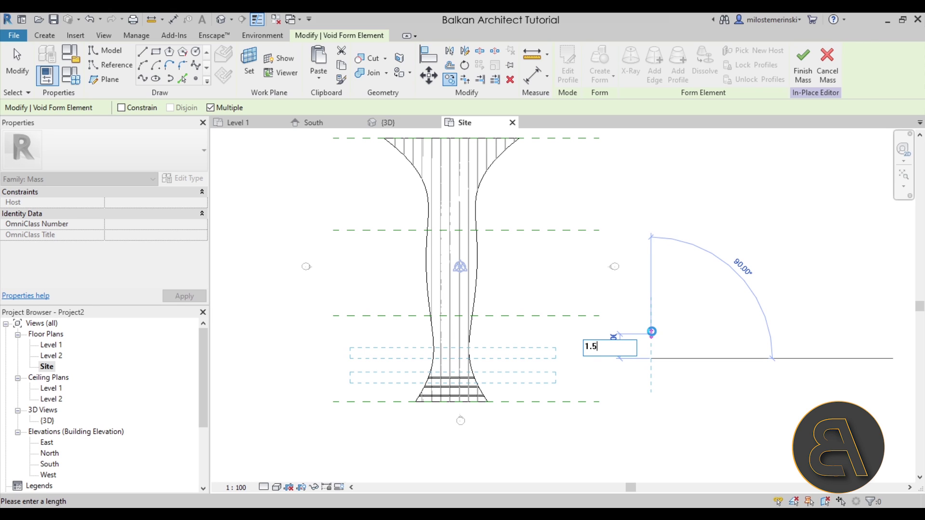
{"action": "key", "text": "Return"}
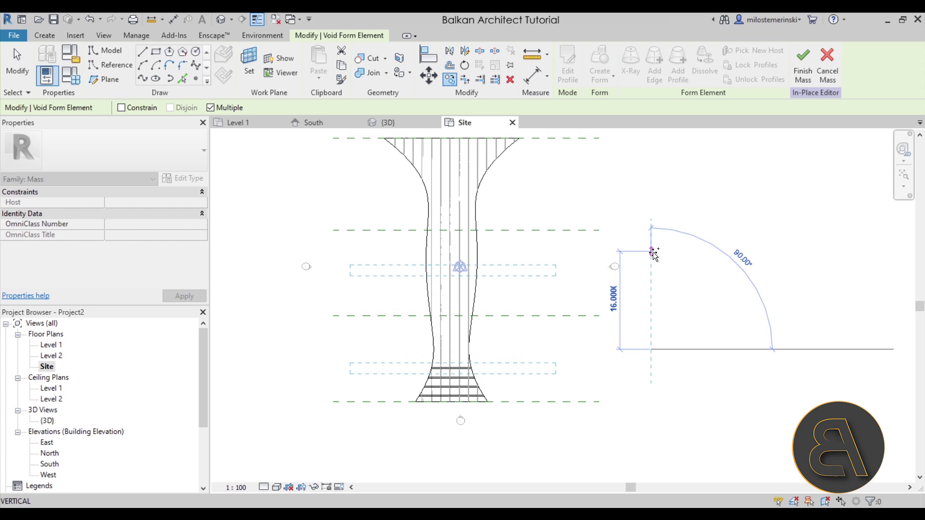
Place four more copies of the thin void at 1.5 spacing to complete a row of eight.
{"action": "type", "text": "1.5"}
{"action": "key", "text": "BackSpace"}
{"action": "key", "text": "BackSpace"}
{"action": "key", "text": "BackSpace"}
{"action": "type", "text": "1."}
{"action": "key", "text": "BackSpace"}
{"action": "key", "text": "BackSpace"}
{"action": "key", "text": "BackSpace"}
{"action": "type", "text": "1."}
{"action": "key", "text": "BackSpace"}
{"action": "key", "text": "BackSpace"}
{"action": "key", "text": "BackSpace"}
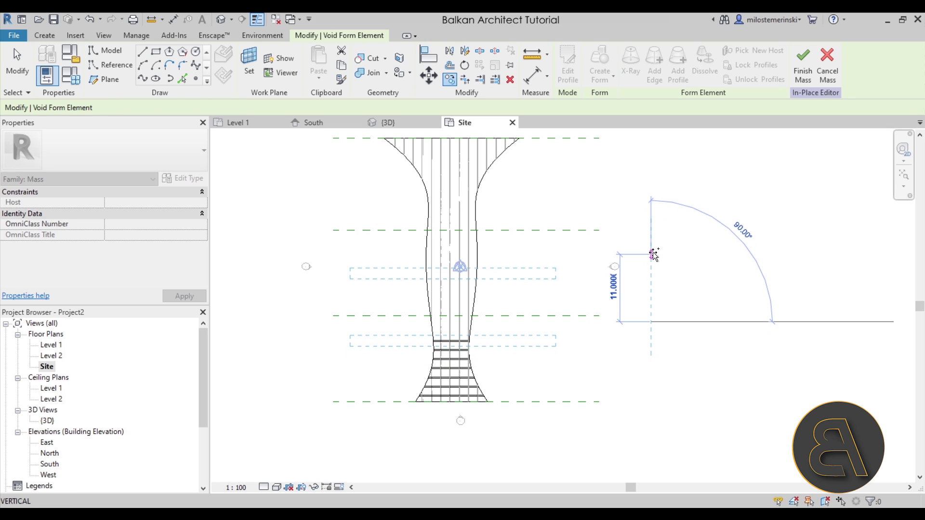
{"action": "type", "text": "1.5"}
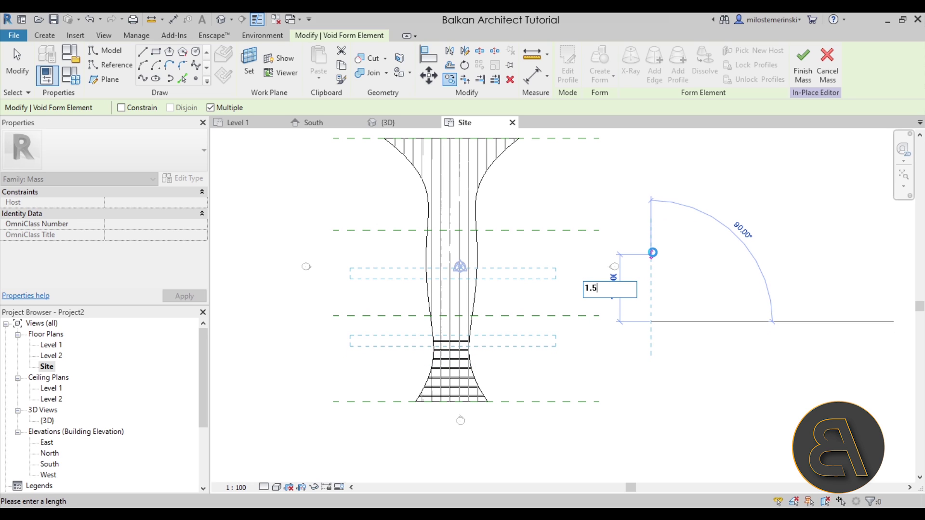
{"action": "key", "text": "Escape"}
{"action": "key", "text": "Escape"}
{"action": "key", "text": "Escape"}
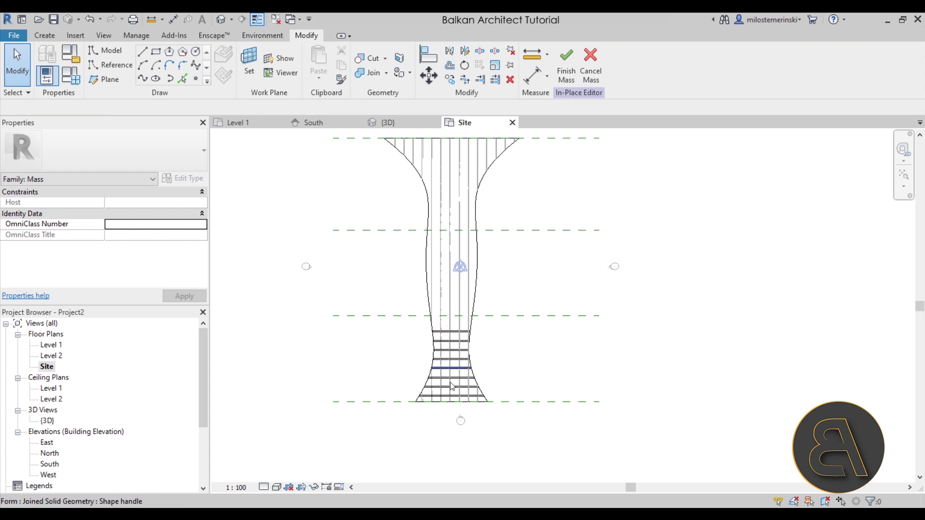
Select all eight thin voids in 3D and remove the one nearest the mass's end from the selection, keeping seven.
{"action": "left_click", "coordinate": [403, 122]}
{"action": "middle_click_drag", "start_coordinate": [556, 325], "coordinate": [578, 324], "text": "shift"}
{"action": "scroll", "coordinate": [593, 324], "scroll_direction": "up", "scroll_amount": 5}
{"action": "scroll", "coordinate": [537, 305], "scroll_direction": "down", "scroll_amount": 2}
{"action": "key", "text": "Tab"}
{"action": "key", "text": "Tab"}
{"action": "left_click", "coordinate": [536, 305]}
{"action": "middle_click_drag", "start_coordinate": [537, 305], "coordinate": [630, 284], "text": "shift"}
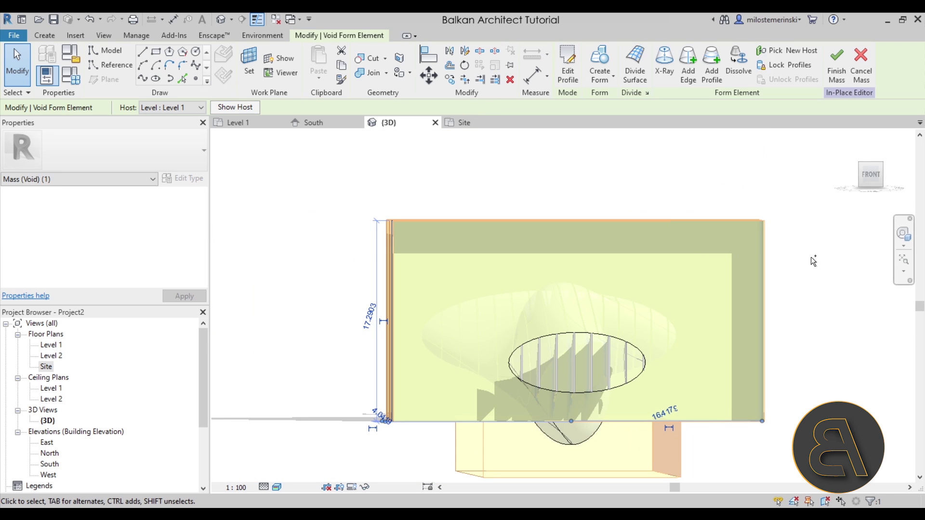
{"action": "left_click_drag", "start_coordinate": [813, 260], "coordinate": [632, 174]}
{"action": "middle_click_drag", "start_coordinate": [523, 231], "coordinate": [669, 248], "text": "shift"}
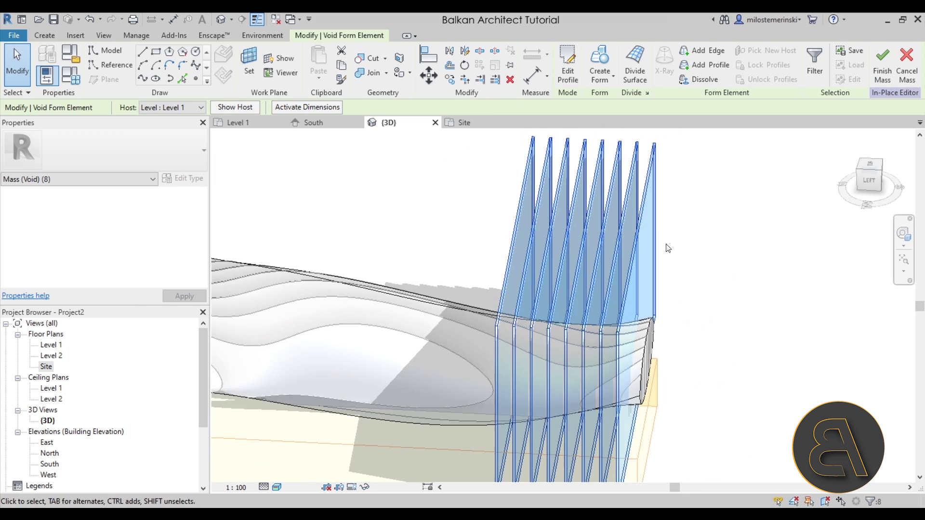
{"action": "left_click", "coordinate": [657, 148], "text": "shift"}
{"action": "middle_click_drag", "start_coordinate": [710, 213], "coordinate": [641, 285], "text": "shift"}
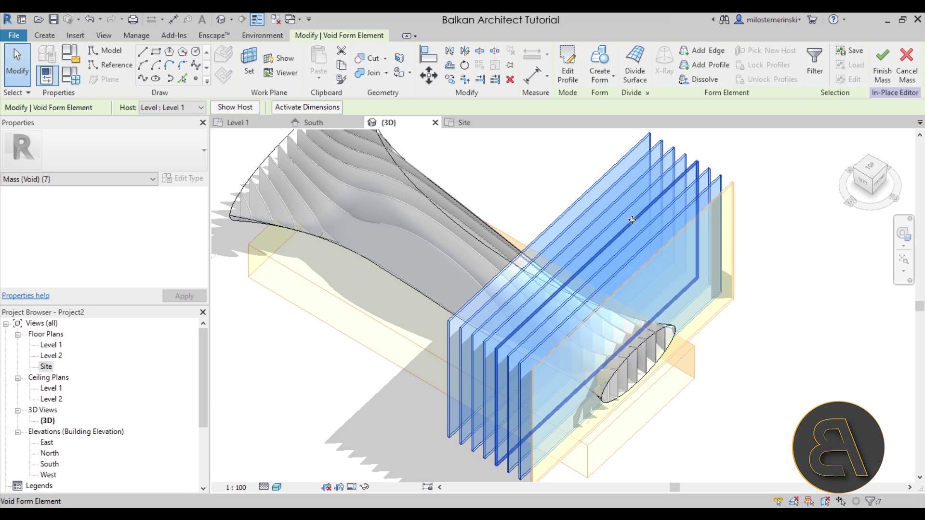
Copy the seven selected voids up the mass in the Site plan, from the lowest void's edge to the uppermost void's edge.
{"action": "left_click", "coordinate": [465, 123]}
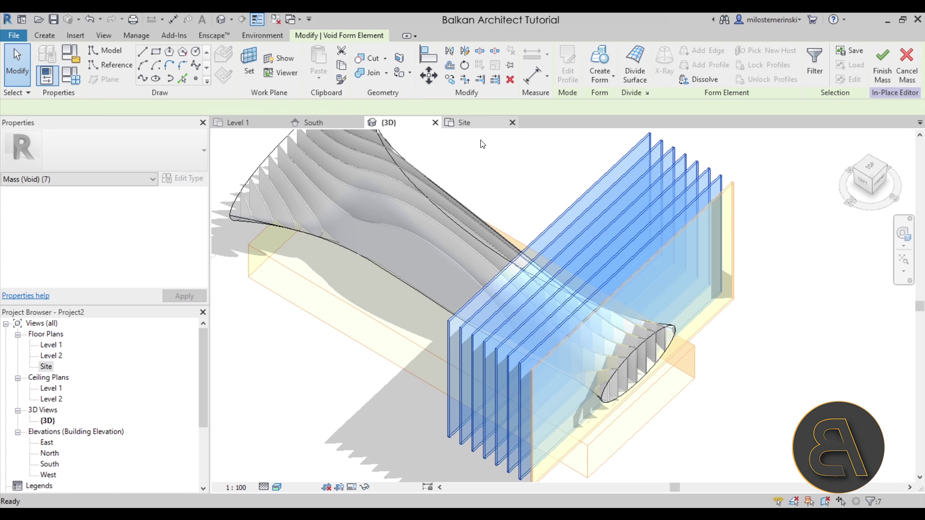
{"action": "key", "text": "c"}
{"action": "key", "text": "c"}
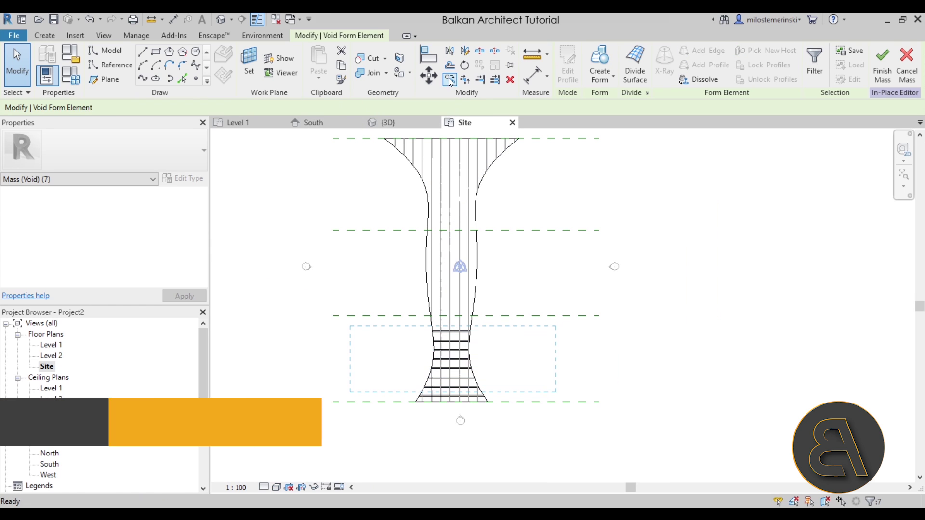
{"action": "scroll", "coordinate": [415, 405], "scroll_direction": "up", "scroll_amount": 5}
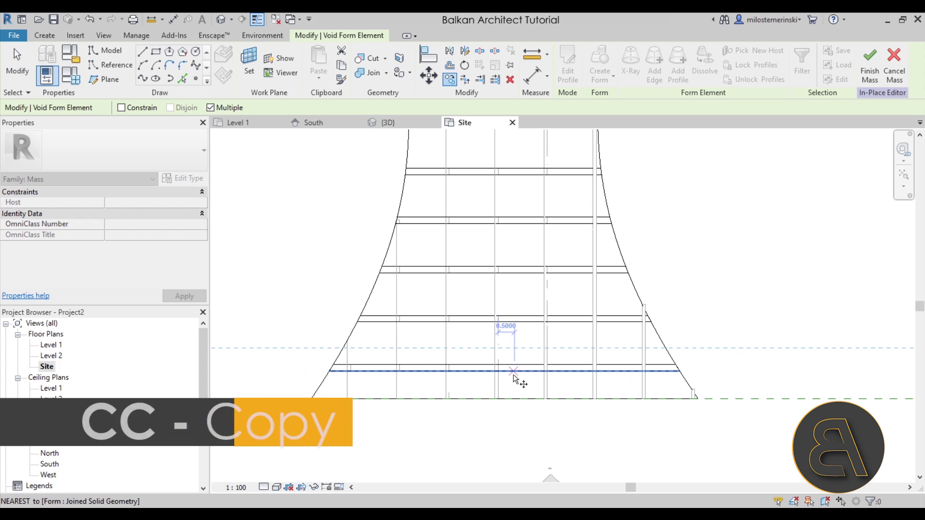
{"action": "left_click", "coordinate": [513, 372]}
{"action": "middle_click_drag", "start_coordinate": [514, 369], "coordinate": [495, 465]}
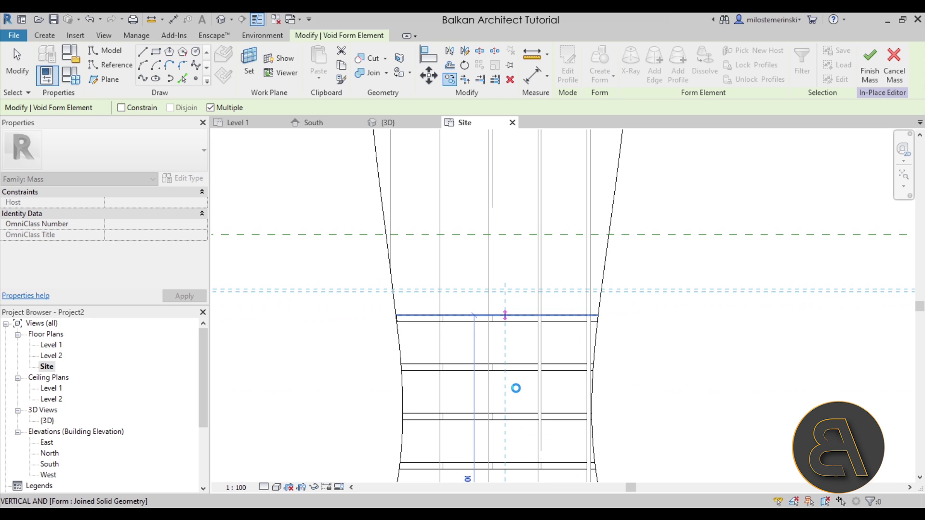
{"action": "scroll", "coordinate": [516, 388], "scroll_direction": "down", "scroll_amount": 4}
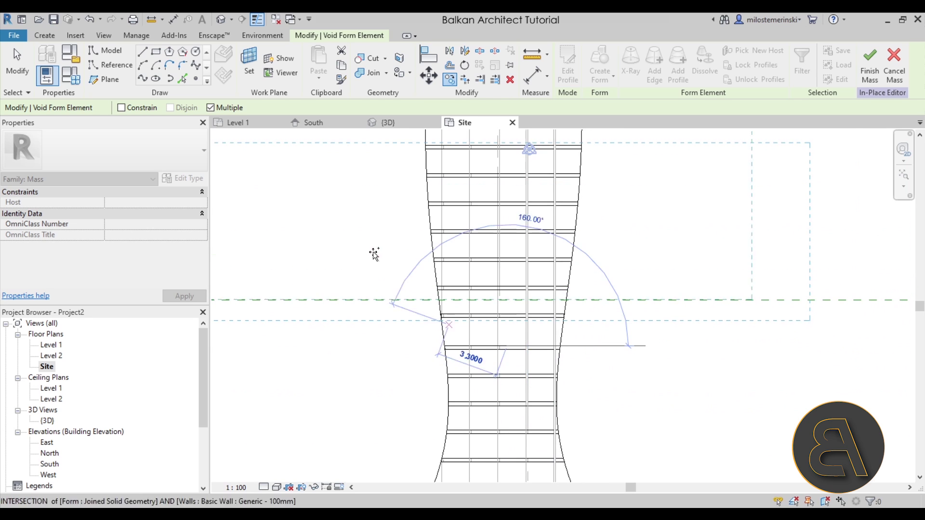
Place further copies of the seven-void group up the mass until the slices reach its wide upper end.
{"action": "middle_click_drag", "start_coordinate": [627, 333], "coordinate": [526, 393]}
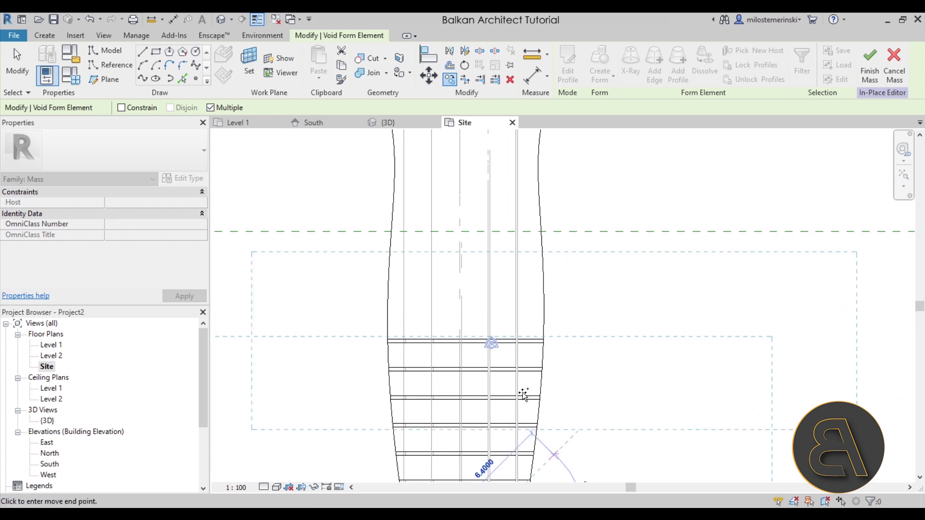
{"action": "left_click", "coordinate": [467, 340]}
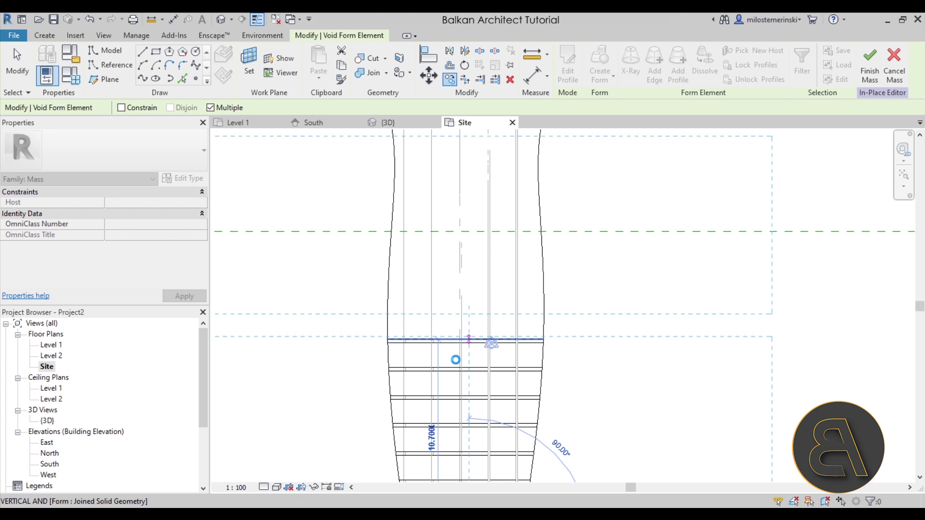
{"action": "middle_click_drag", "start_coordinate": [456, 360], "coordinate": [471, 389]}
{"action": "left_click_drag", "start_coordinate": [468, 371], "coordinate": [467, 365]}
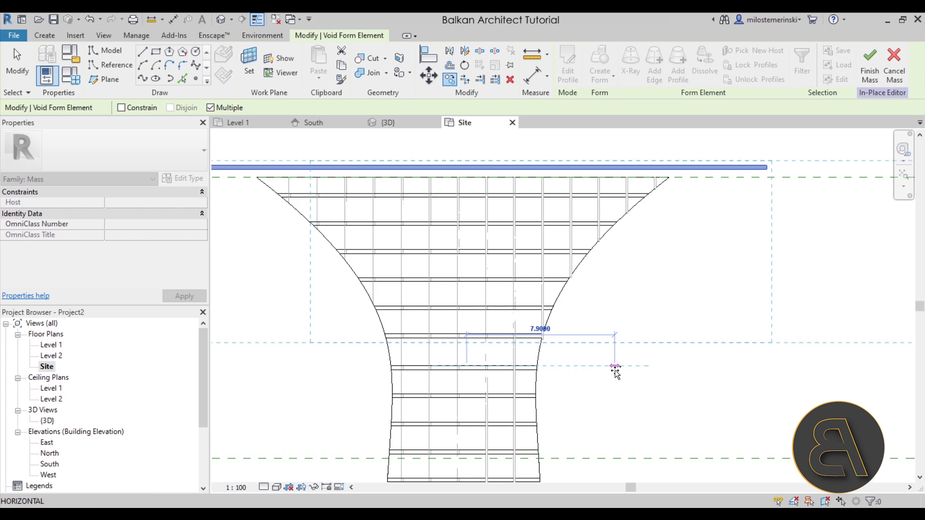
{"action": "left_click", "coordinate": [612, 287]}
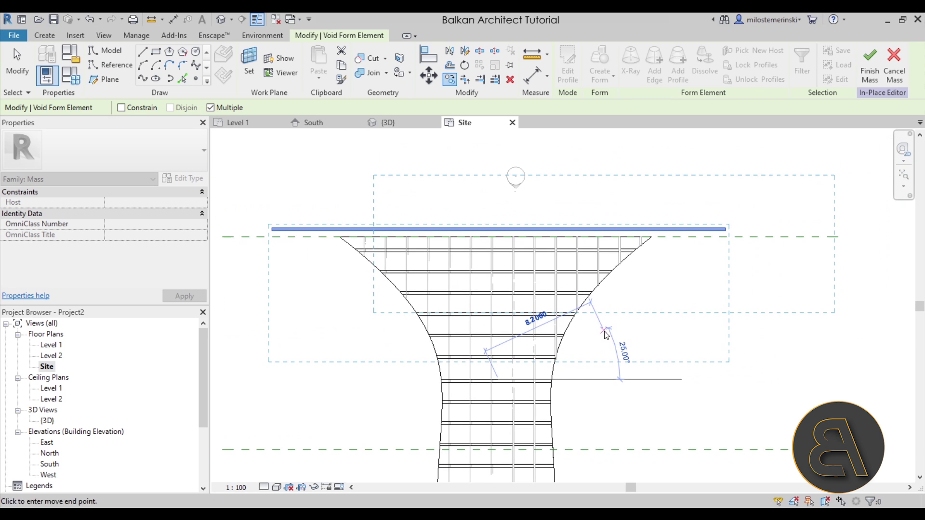
{"action": "key", "text": "Escape"}
{"action": "scroll", "coordinate": [522, 261], "scroll_direction": "down", "scroll_amount": 2}
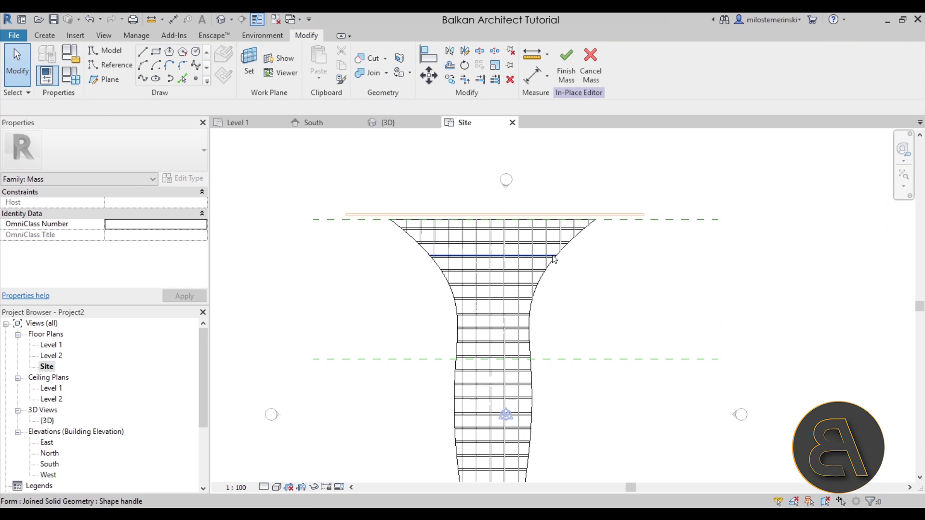
Delete the surplus thin void lying beyond the mass's wide upper end in the Site plan.
{"action": "left_click", "coordinate": [627, 214]}
{"action": "left_click", "coordinate": [631, 259]}
{"action": "scroll", "coordinate": [602, 212], "scroll_direction": "up", "scroll_amount": 2}
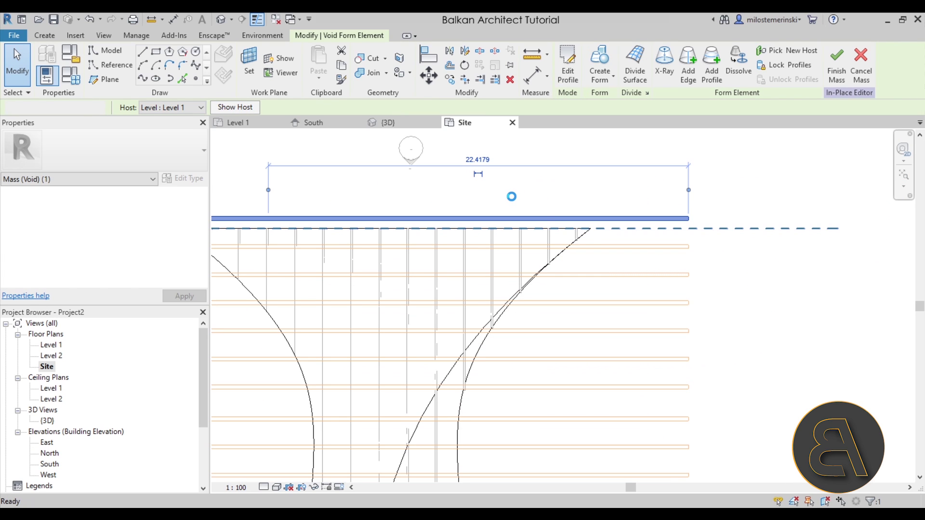
{"action": "left_click", "coordinate": [566, 200]}
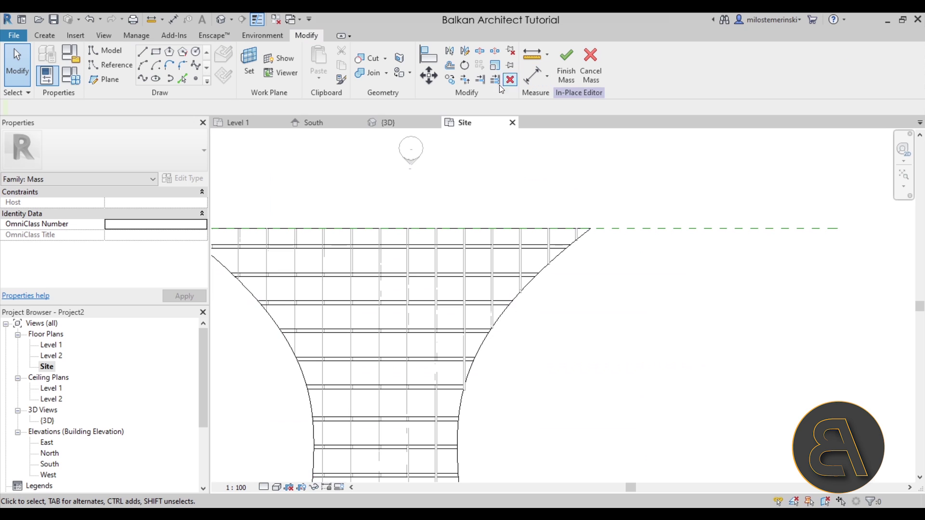
Return to the 3D view and finish the in-place mass with its crossing slices.
{"action": "left_click", "coordinate": [399, 123]}
{"action": "middle_click_drag", "start_coordinate": [582, 225], "coordinate": [568, 106], "text": "shift"}
{"action": "left_click", "coordinate": [568, 77]}
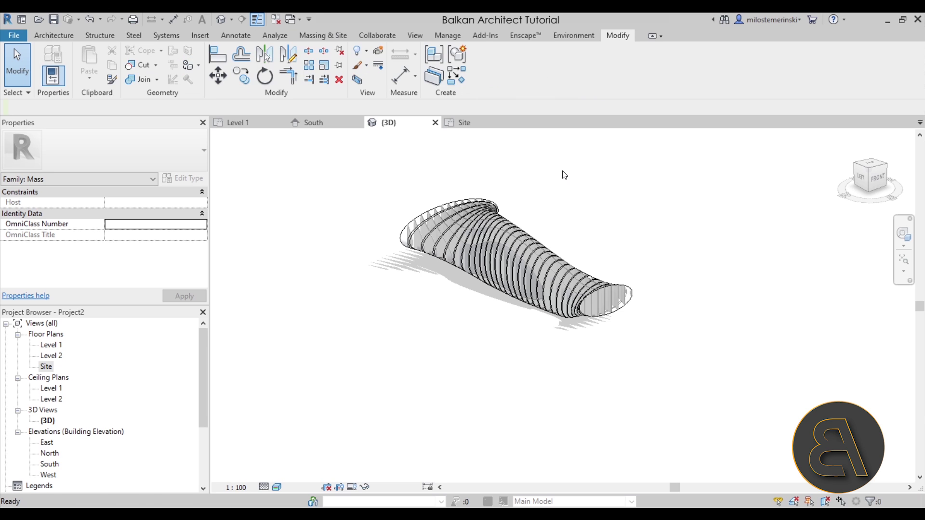
{"action": "middle_click_drag", "start_coordinate": [592, 221], "coordinate": [423, 244], "text": "shift"}
{"action": "scroll", "coordinate": [424, 244], "scroll_direction": "up", "scroll_amount": 3}
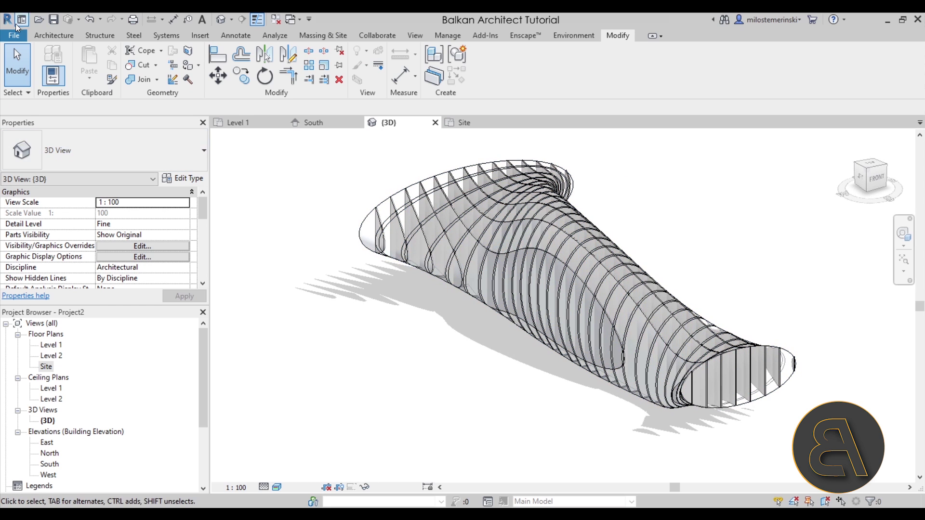
Place Generic - 100mm walls by face on the crossing slice faces, from the mass's wide end towards its middle.
{"action": "left_click", "coordinate": [318, 37]}
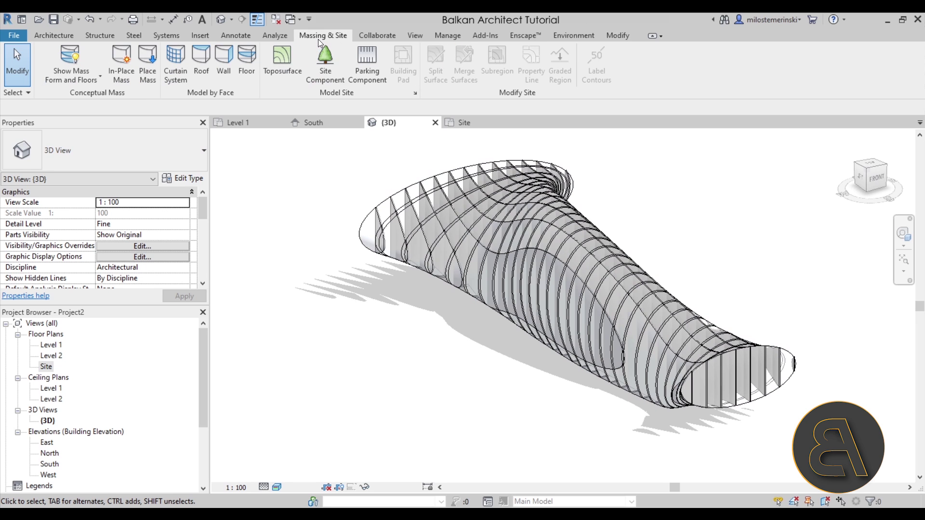
{"action": "left_click", "coordinate": [228, 67]}
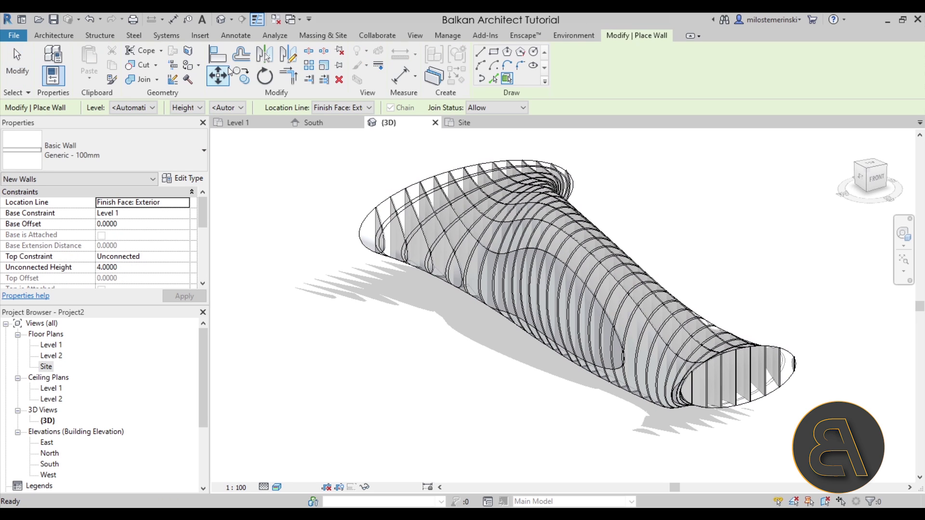
{"action": "scroll", "coordinate": [393, 215], "scroll_direction": "up", "scroll_amount": 5}
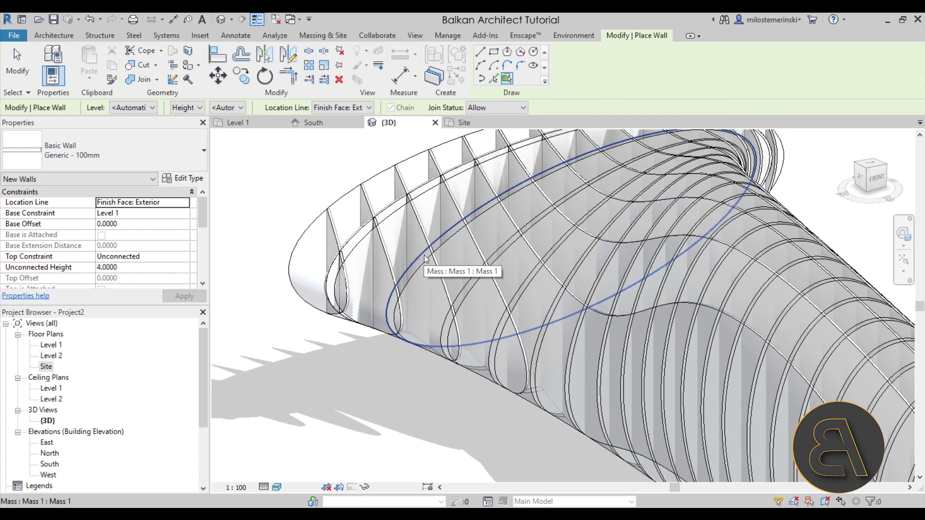
{"action": "left_click", "coordinate": [508, 291]}
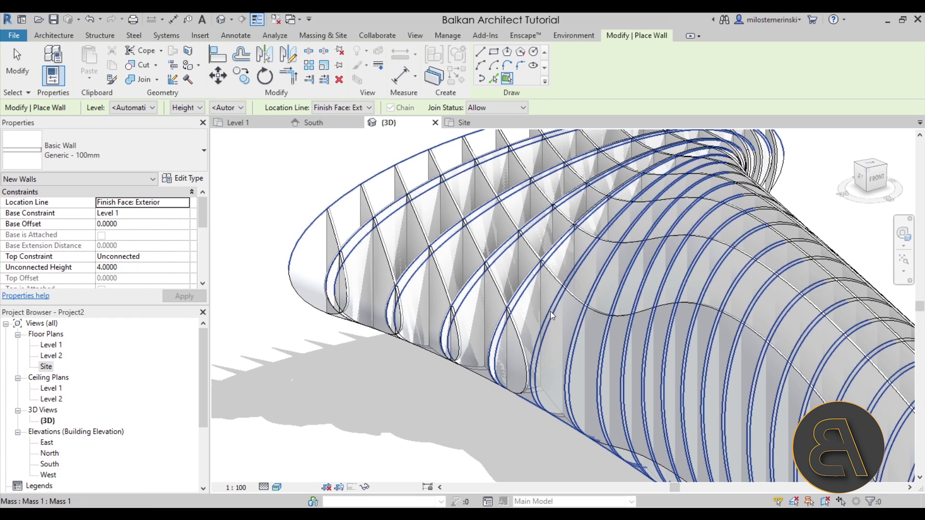
{"action": "left_click", "coordinate": [606, 334]}
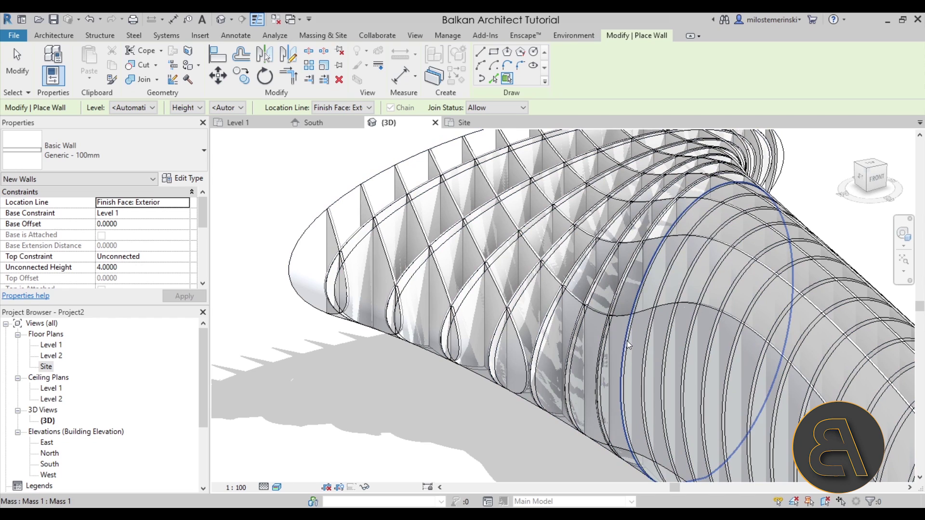
{"action": "left_click", "coordinate": [647, 350]}
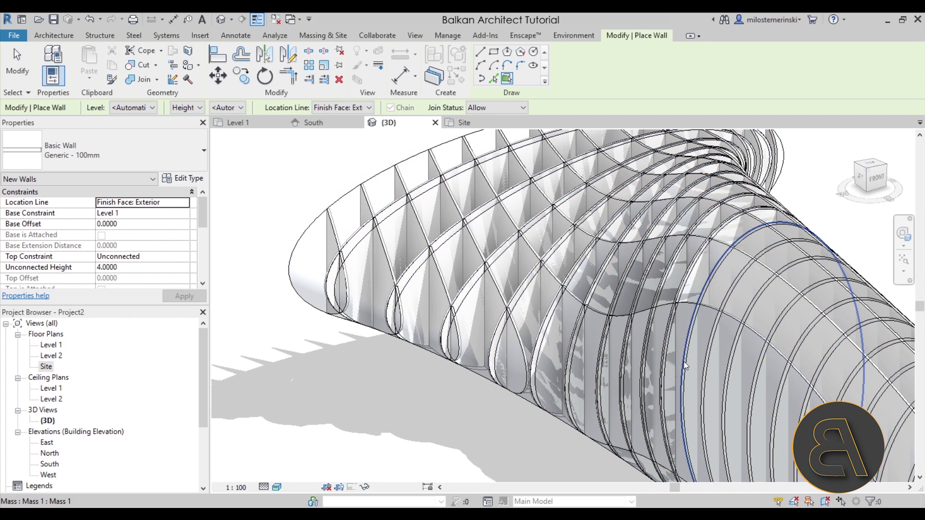
{"action": "left_click", "coordinate": [684, 361]}
{"action": "left_click", "coordinate": [734, 370]}
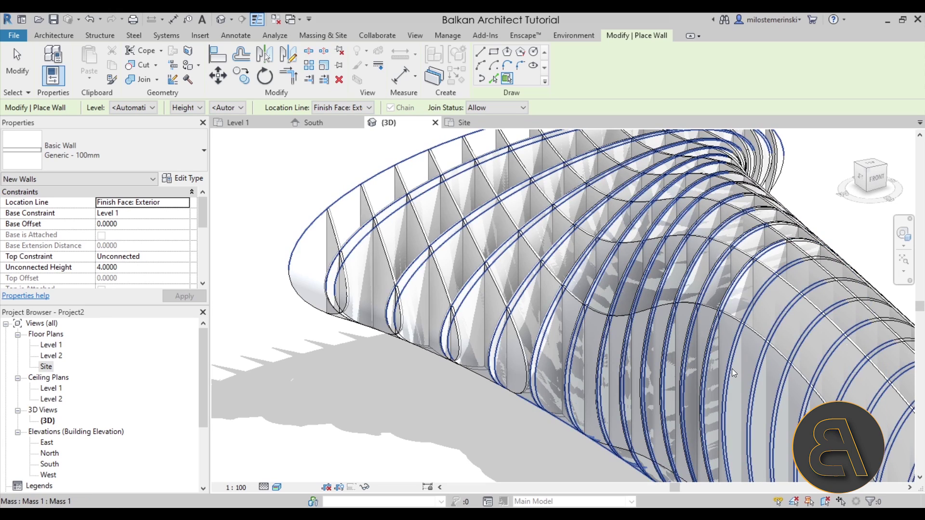
Place the same 100 mm walls on the remaining crossing slice faces up to the mass's opposite end and end wall placement.
{"action": "middle_click_drag", "start_coordinate": [730, 369], "coordinate": [531, 346], "text": "shift"}
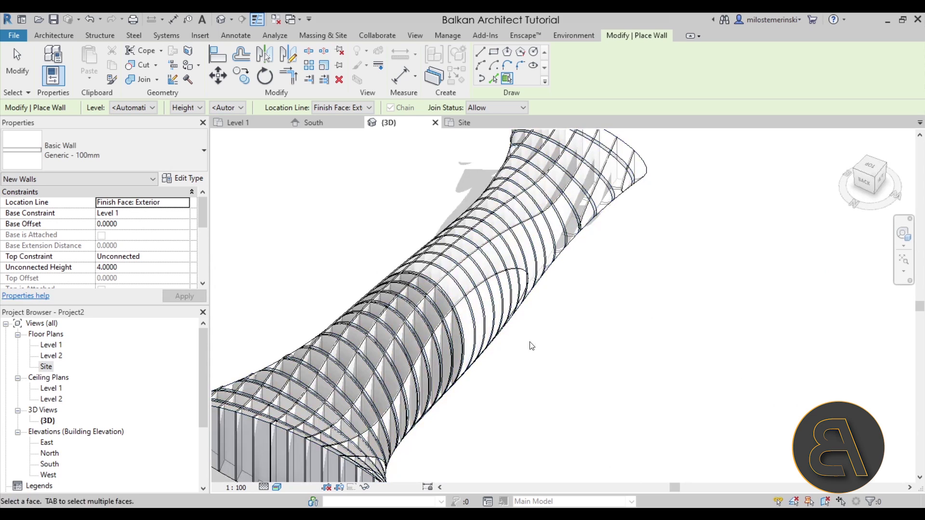
{"action": "scroll", "coordinate": [532, 346], "scroll_direction": "up", "scroll_amount": 3}
{"action": "middle_click_drag", "start_coordinate": [685, 382], "coordinate": [429, 280], "text": "shift"}
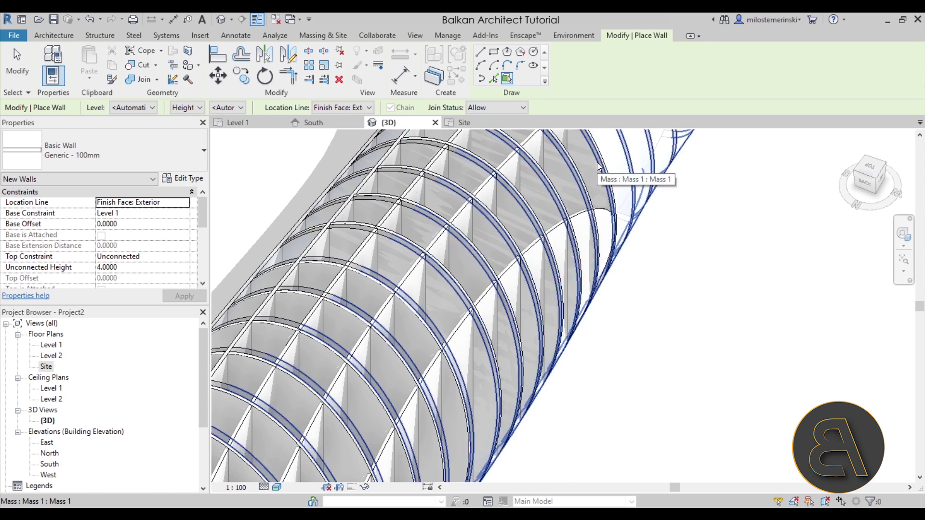
{"action": "scroll", "coordinate": [559, 217], "scroll_direction": "down", "scroll_amount": 1}
{"action": "scroll", "coordinate": [545, 177], "scroll_direction": "up", "scroll_amount": 2}
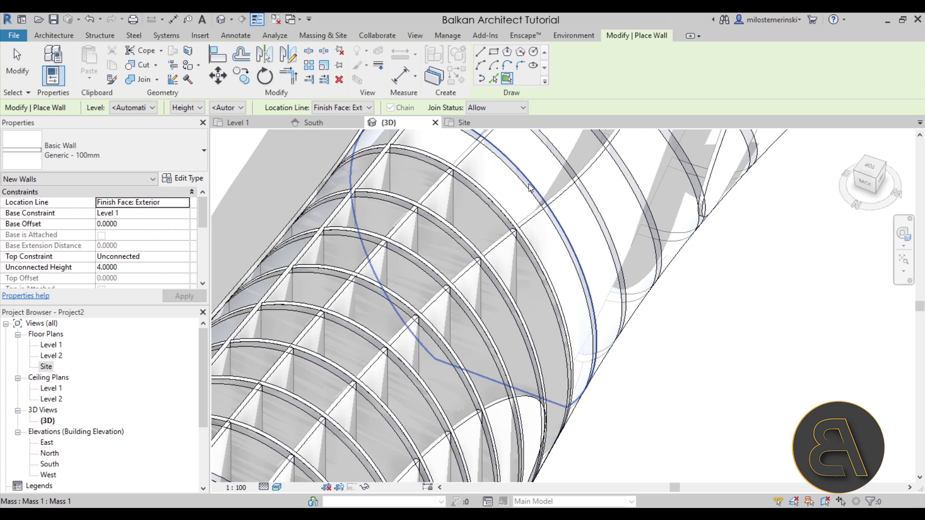
{"action": "scroll", "coordinate": [518, 260], "scroll_direction": "up", "scroll_amount": 1}
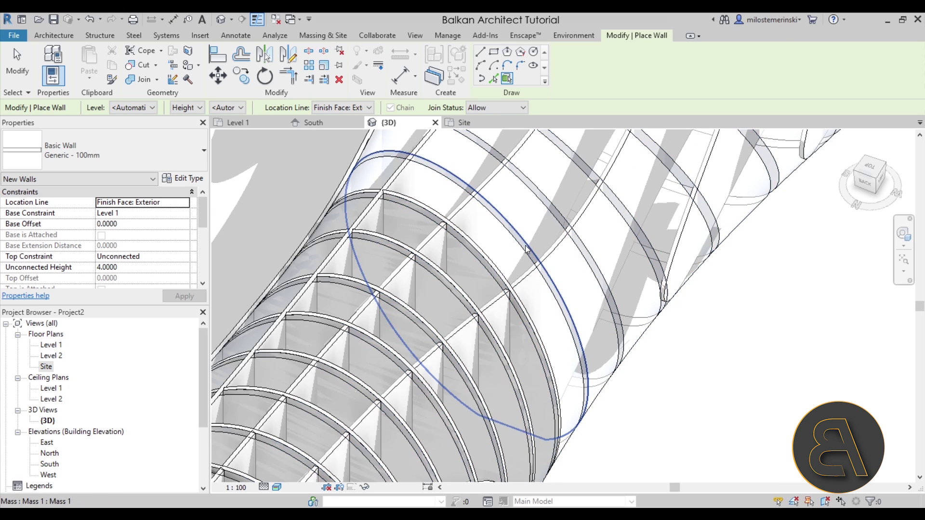
{"action": "middle_click_drag", "start_coordinate": [593, 169], "coordinate": [553, 235]}
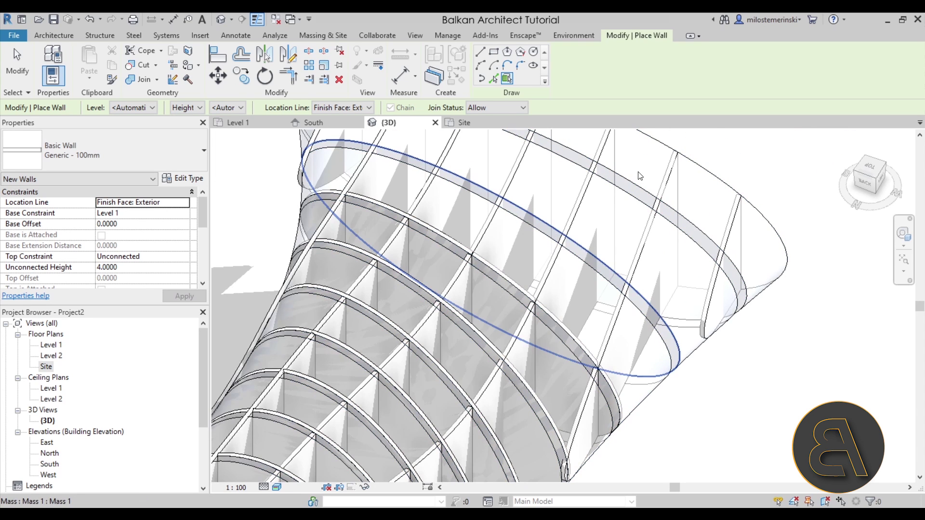
{"action": "mouse_move", "coordinate": [627, 171]}
{"action": "middle_mouse_down"}
{"action": "mouse_move", "coordinate": [590, 249]}
{"action": "mouse_move", "coordinate": [581, 237]}
{"action": "mouse_move", "coordinate": [462, 228]}
{"action": "mouse_move", "coordinate": [449, 290]}
{"action": "middle_mouse_up"}
{"action": "middle_click_drag", "start_coordinate": [519, 252], "coordinate": [418, 332], "text": "shift"}
{"action": "scroll", "coordinate": [357, 272], "scroll_direction": "down", "scroll_amount": 2}
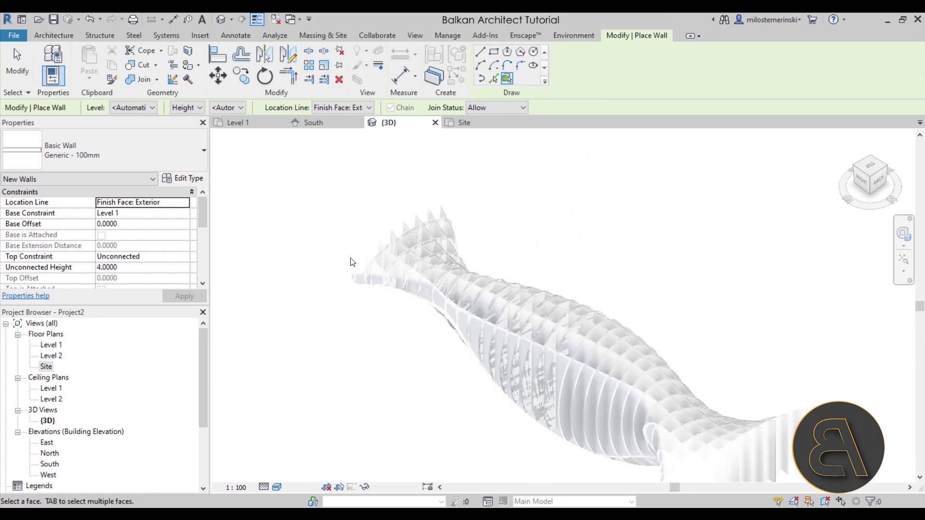
{"action": "key", "text": "Escape"}
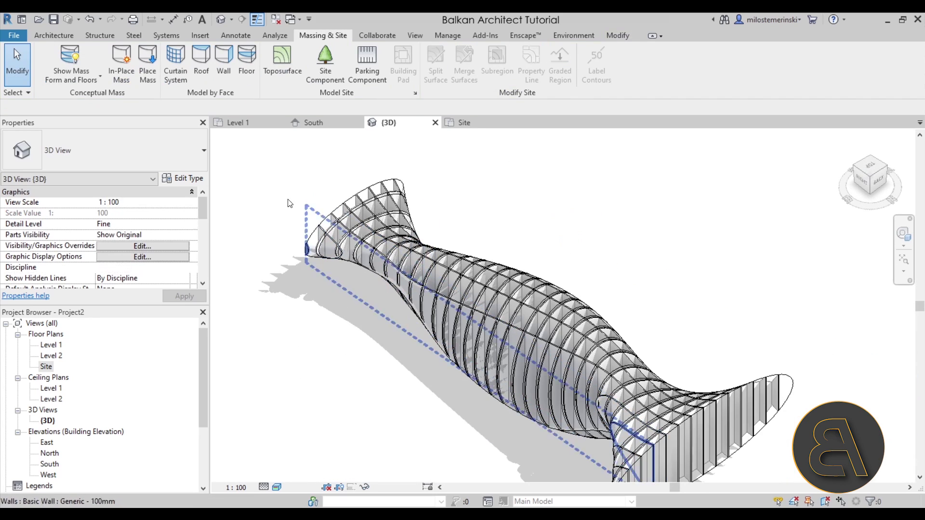
Set the mass display to Show Mass by View Settings, leaving only the wall lattice, and view it from several sides.
{"action": "left_click", "coordinate": [54, 58]}
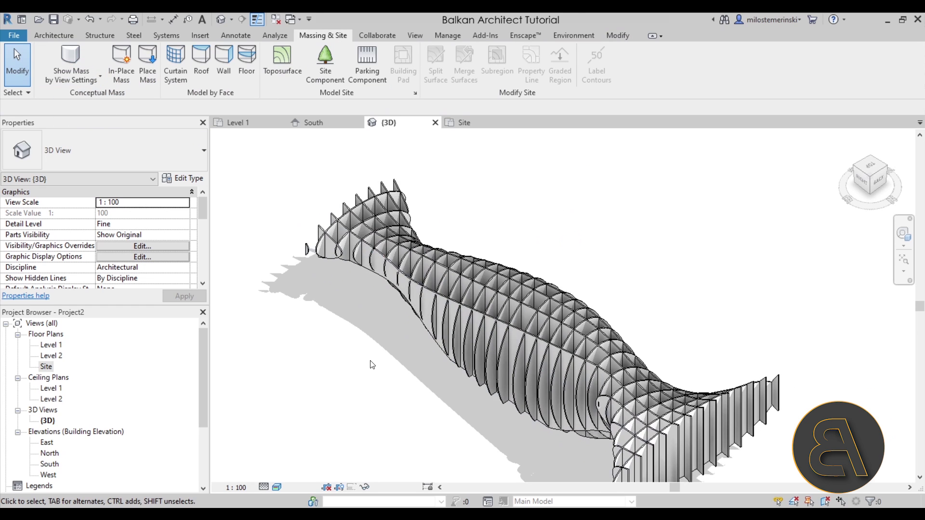
{"action": "middle_click_drag", "start_coordinate": [370, 384], "coordinate": [562, 389], "text": "shift"}
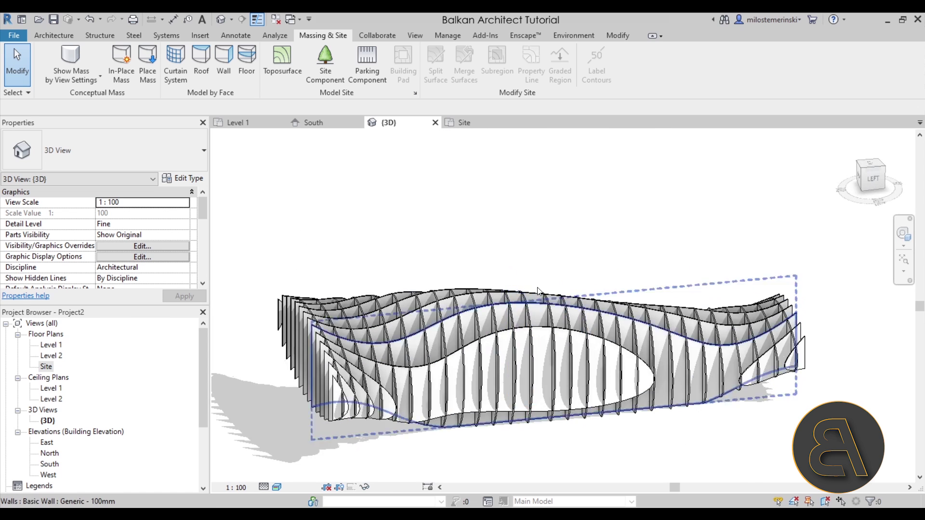
{"action": "middle_click_drag", "start_coordinate": [525, 234], "coordinate": [449, 290], "text": "shift"}
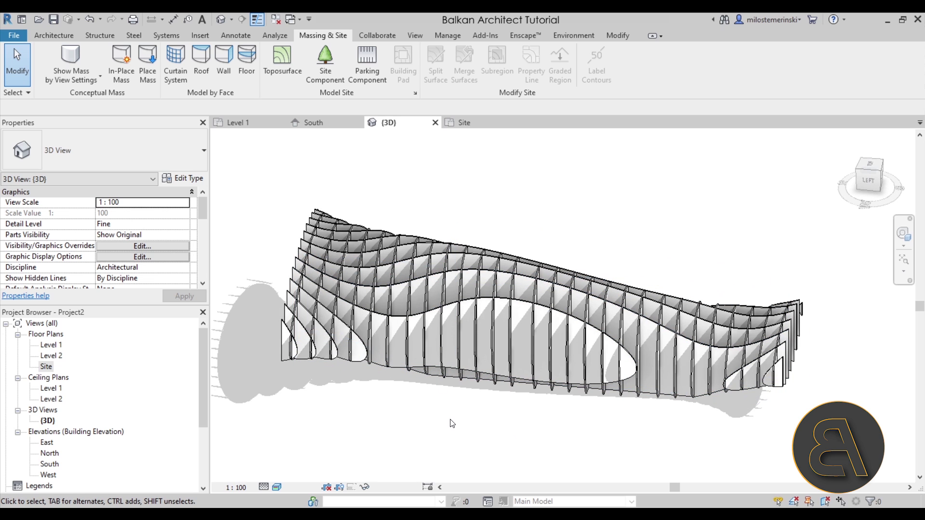
{"action": "middle_click_drag", "start_coordinate": [445, 428], "coordinate": [570, 410], "text": "shift"}
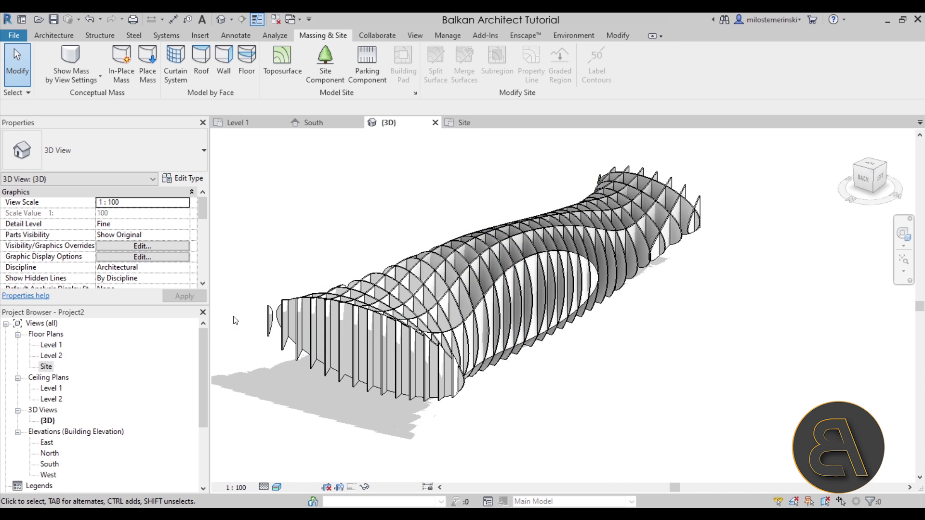
Examine the small detached wall piece at the lattice's end by selecting it, and clear the selection.
{"action": "scroll", "coordinate": [235, 320], "scroll_direction": "up", "scroll_amount": 5}
{"action": "scroll", "coordinate": [289, 313], "scroll_direction": "down", "scroll_amount": 2}
{"action": "left_click", "coordinate": [307, 307]}
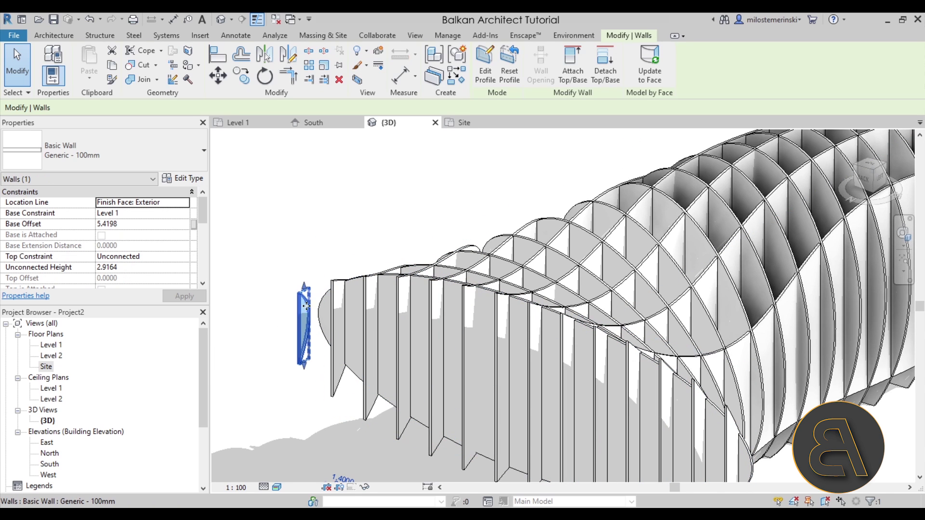
{"action": "scroll", "coordinate": [289, 207], "scroll_direction": "down", "scroll_amount": 5}
{"action": "key", "text": "Escape"}
{"action": "middle_click_drag", "start_coordinate": [434, 289], "coordinate": [381, 308], "text": "shift"}
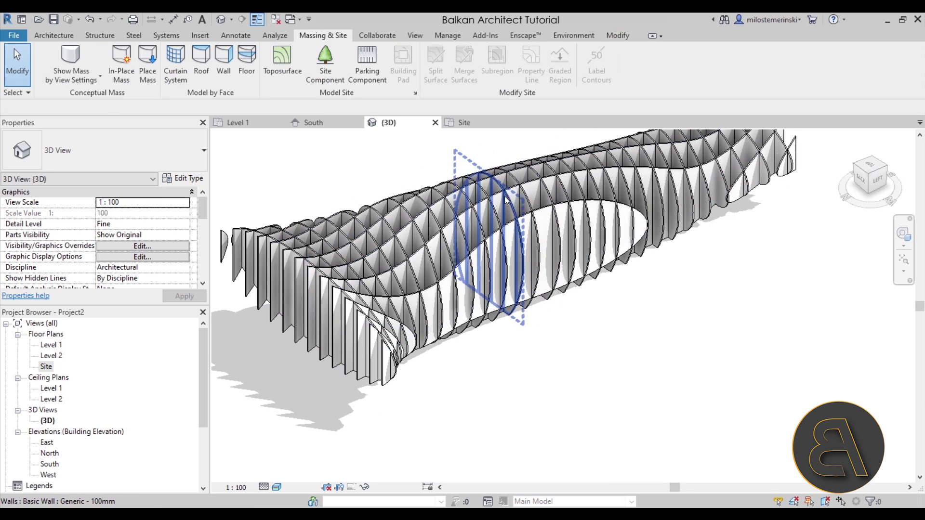
Open the profile sketch of the long fin above the oval opening, start the Line tool, and close the sketch without drawing.
{"action": "left_click", "coordinate": [510, 194]}
{"action": "mouse_move", "coordinate": [652, 360]}
{"action": "middle_mouse_down", "text": "shift"}
{"action": "mouse_move", "coordinate": [637, 308]}
{"action": "mouse_move", "coordinate": [624, 330]}
{"action": "middle_mouse_up", "text": "shift"}
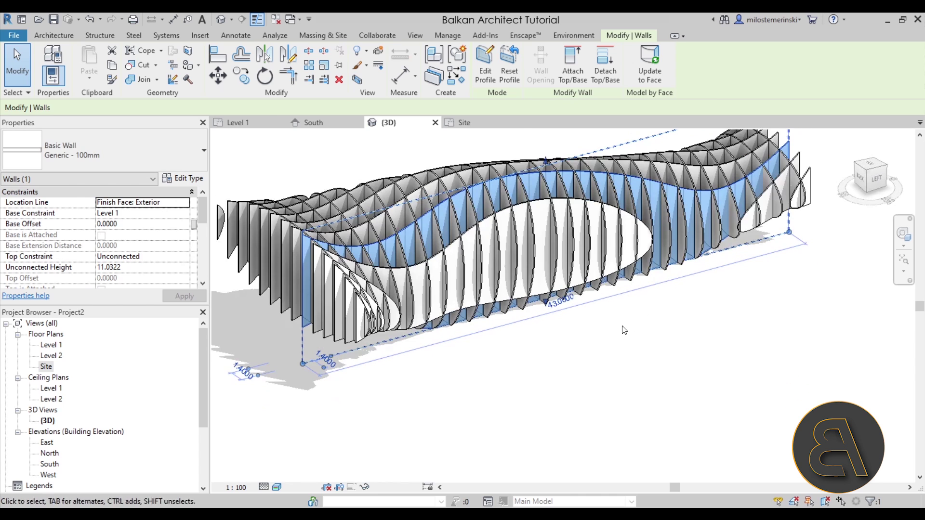
{"action": "left_click", "coordinate": [491, 81]}
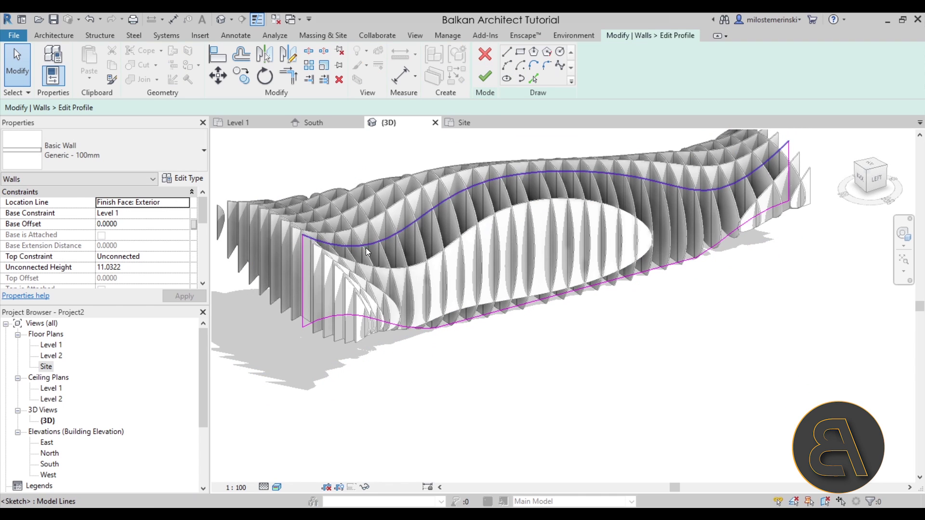
{"action": "middle_click_drag", "start_coordinate": [691, 279], "coordinate": [493, 116], "text": "shift"}
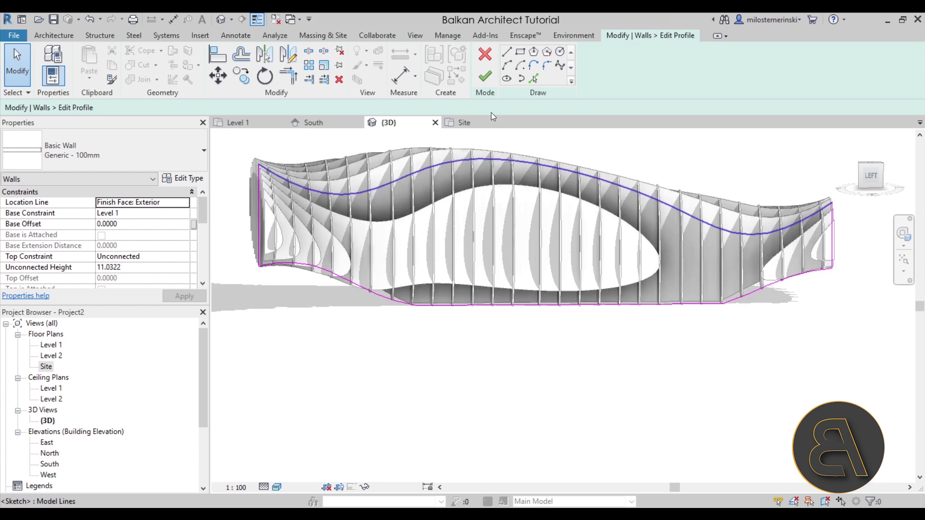
{"action": "key", "text": "l"}
{"action": "key", "text": "i"}
{"action": "scroll", "coordinate": [299, 251], "scroll_direction": "up", "scroll_amount": 4}
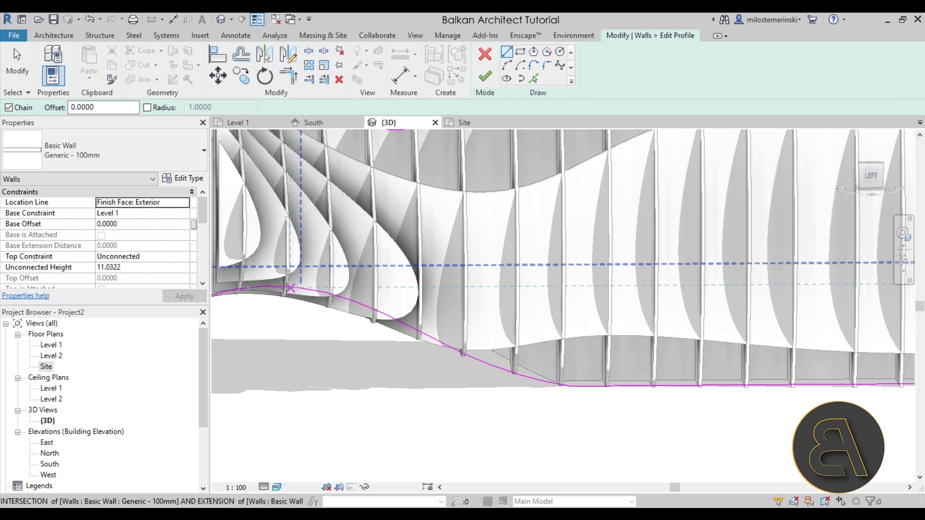
{"action": "scroll", "coordinate": [287, 158], "scroll_direction": "down", "scroll_amount": 5}
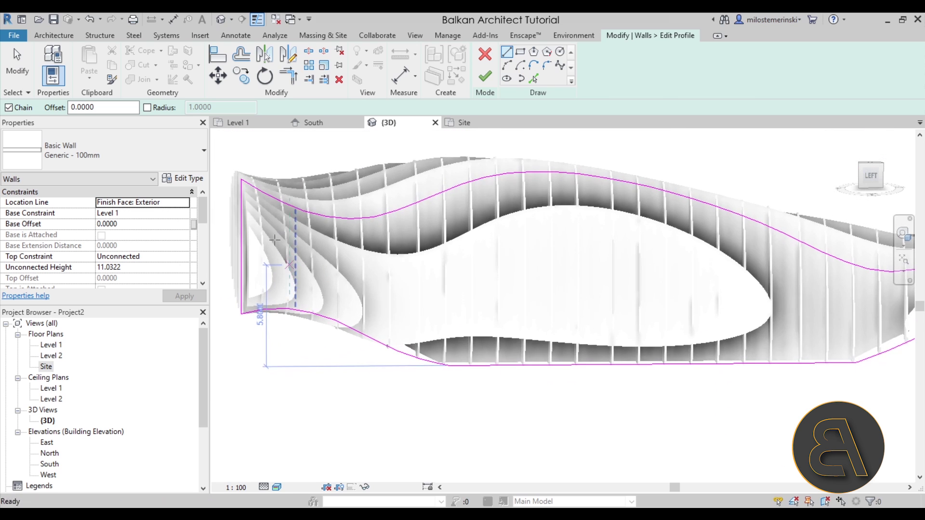
{"action": "key", "text": "Escape"}
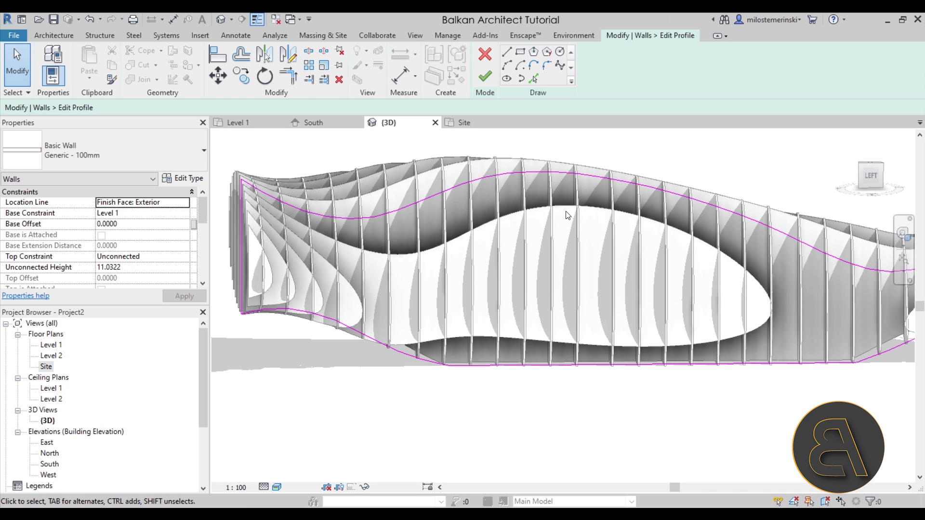
{"action": "left_click", "coordinate": [485, 76]}
{"action": "mouse_move", "coordinate": [534, 158]}
{"action": "middle_mouse_down", "text": "shift"}
{"action": "mouse_move", "coordinate": [564, 351]}
{"action": "mouse_move", "coordinate": [563, 318]}
{"action": "mouse_move", "coordinate": [755, 376]}
{"action": "mouse_move", "coordinate": [704, 415]}
{"action": "mouse_move", "coordinate": [790, 370]}
{"action": "mouse_move", "coordinate": [652, 310]}
{"action": "mouse_move", "coordinate": [562, 320]}
{"action": "mouse_move", "coordinate": [591, 381]}
{"action": "mouse_move", "coordinate": [621, 333]}
{"action": "mouse_move", "coordinate": [684, 322]}
{"action": "mouse_move", "coordinate": [667, 279]}
{"action": "mouse_move", "coordinate": [588, 331]}
{"action": "middle_mouse_up", "text": "shift"}
{"action": "key", "text": "Escape"}
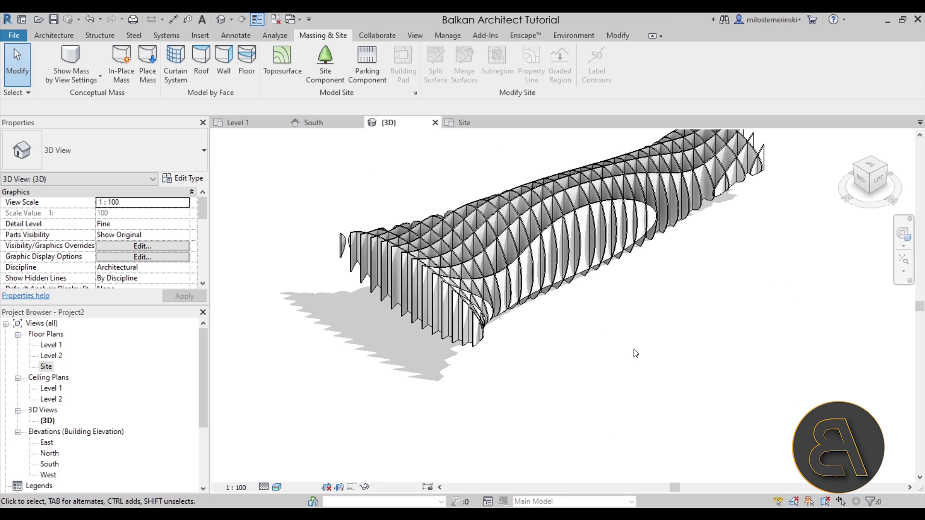
{"action": "middle_click_drag", "start_coordinate": [635, 353], "coordinate": [609, 377], "text": "shift"}
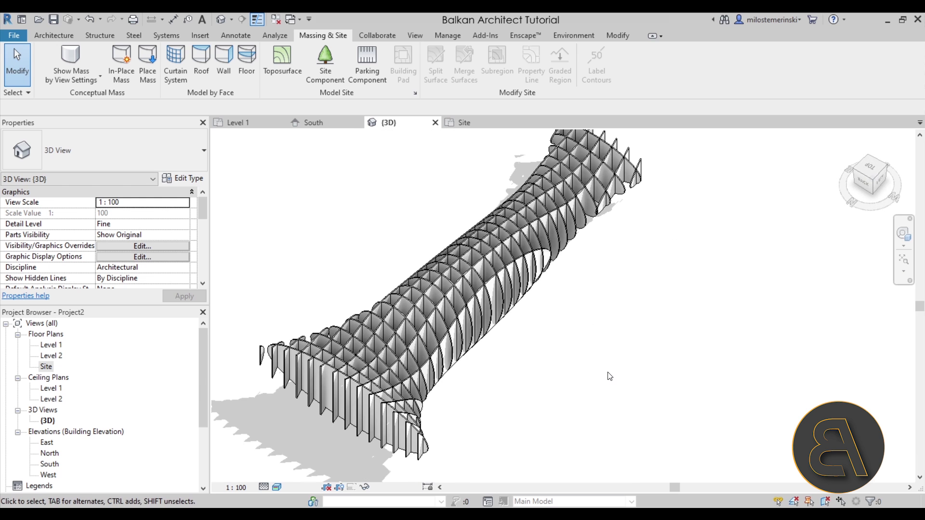
{"action": "middle_click_drag", "start_coordinate": [531, 280], "coordinate": [582, 360], "text": "shift"}
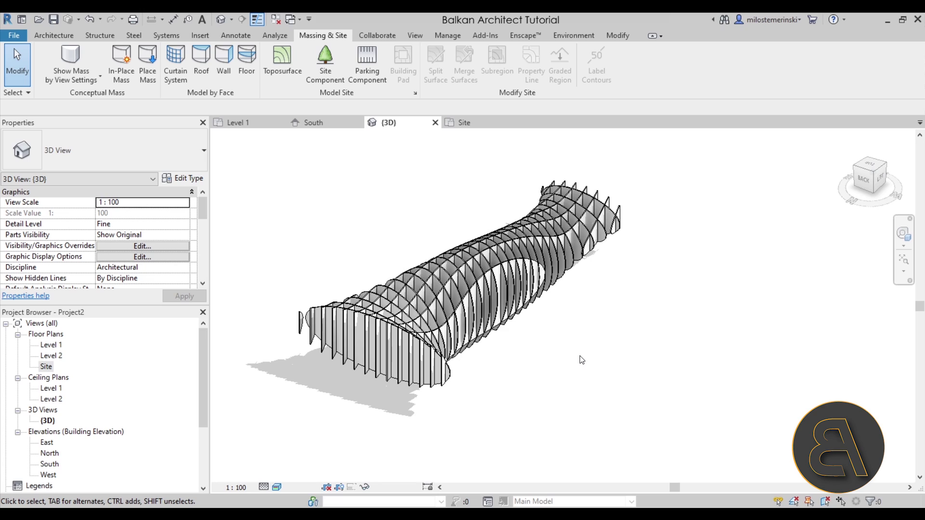